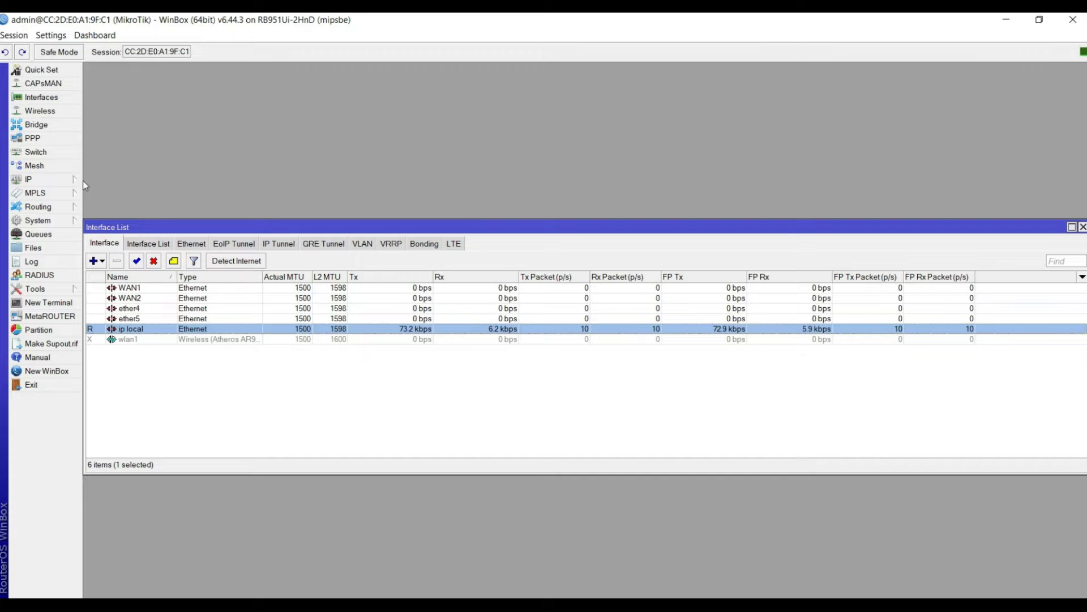
- View the router's bridge list and close it together with the interface list
{"action": "left_click", "coordinate": [37, 124]}
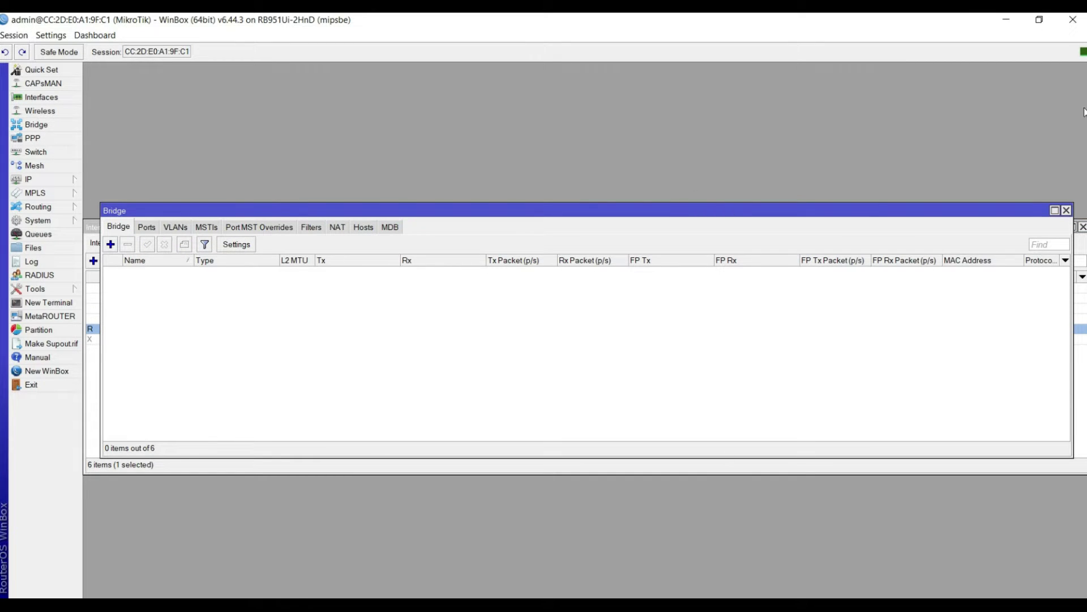
{"action": "left_click", "coordinate": [1067, 210]}
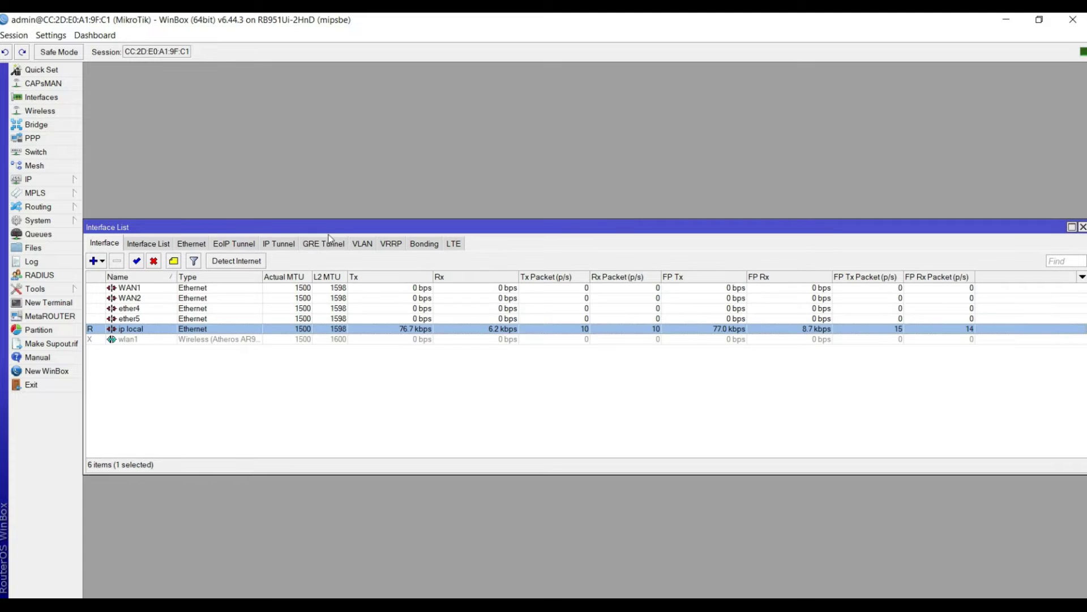
{"action": "left_click", "coordinate": [1083, 226]}
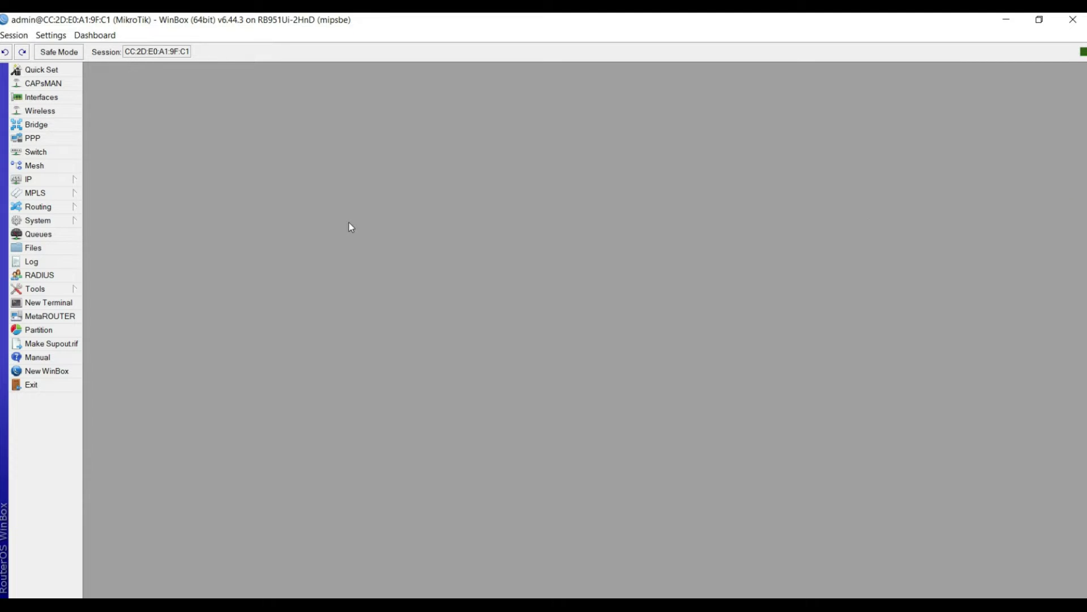
- Open the router's IP address list and widen the address column to read the full addresses
{"action": "left_click", "coordinate": [33, 181]}
{"action": "left_click", "coordinate": [115, 215]}
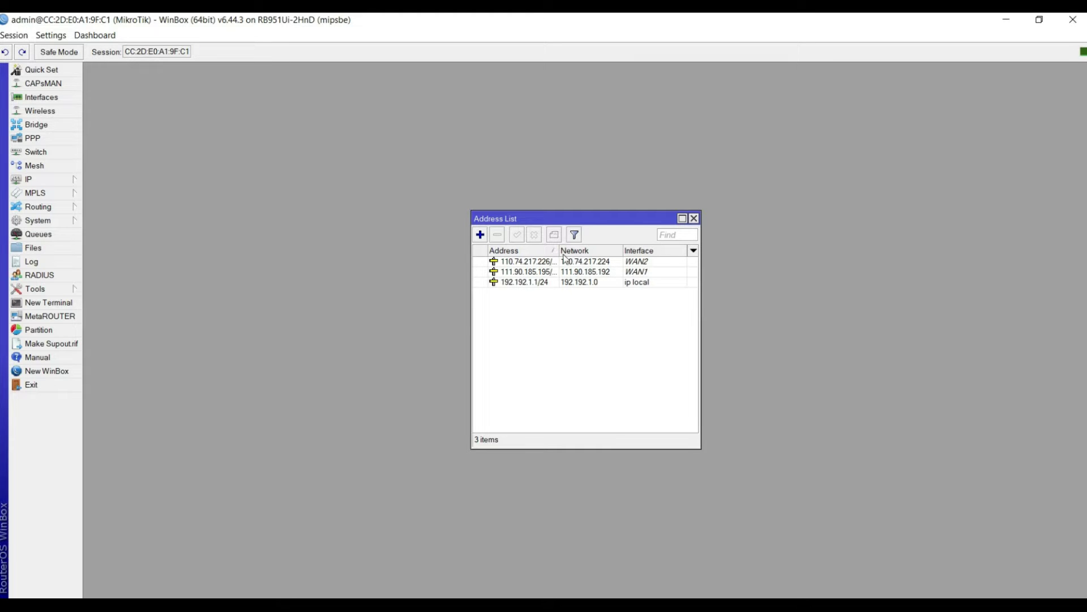
{"action": "left_click_drag", "start_coordinate": [559, 251], "coordinate": [575, 250]}
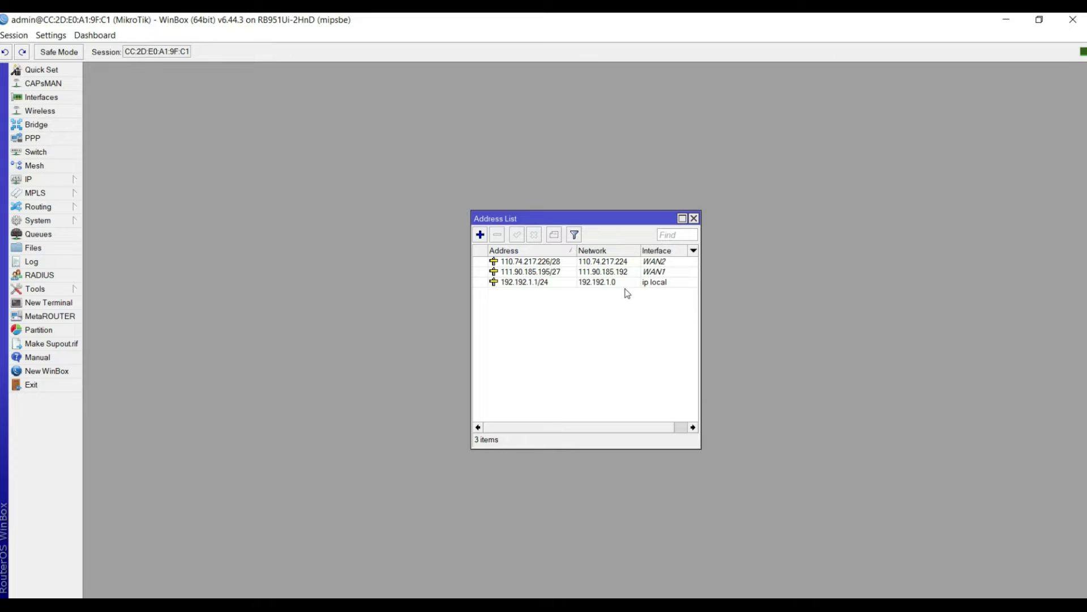
- Review the configured DHCP servers, and close both the DHCP server window and the IP address list
{"action": "left_click", "coordinate": [31, 186]}
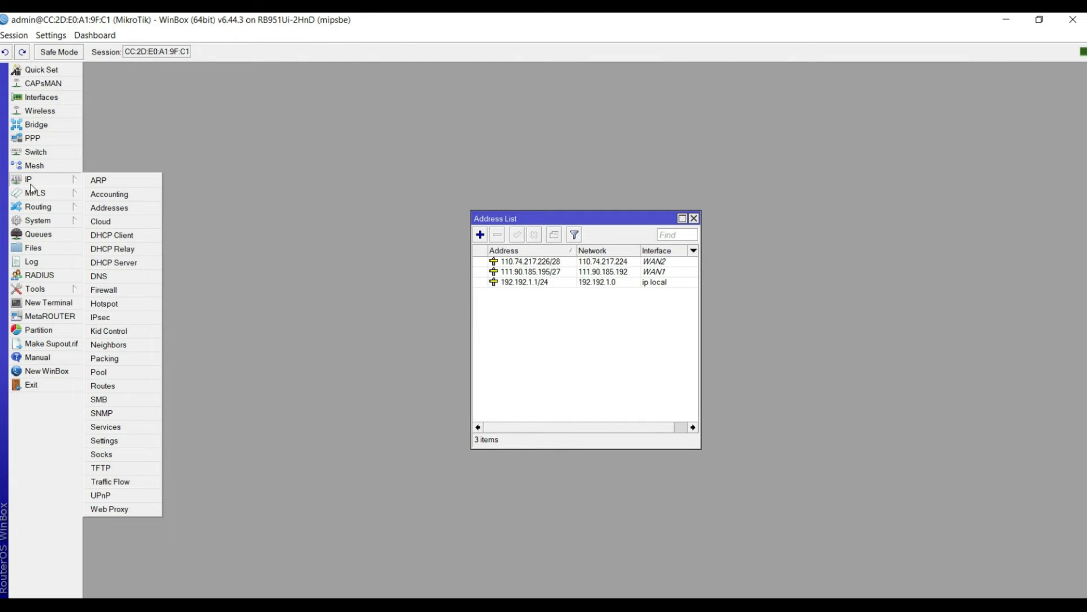
{"action": "left_click", "coordinate": [125, 265]}
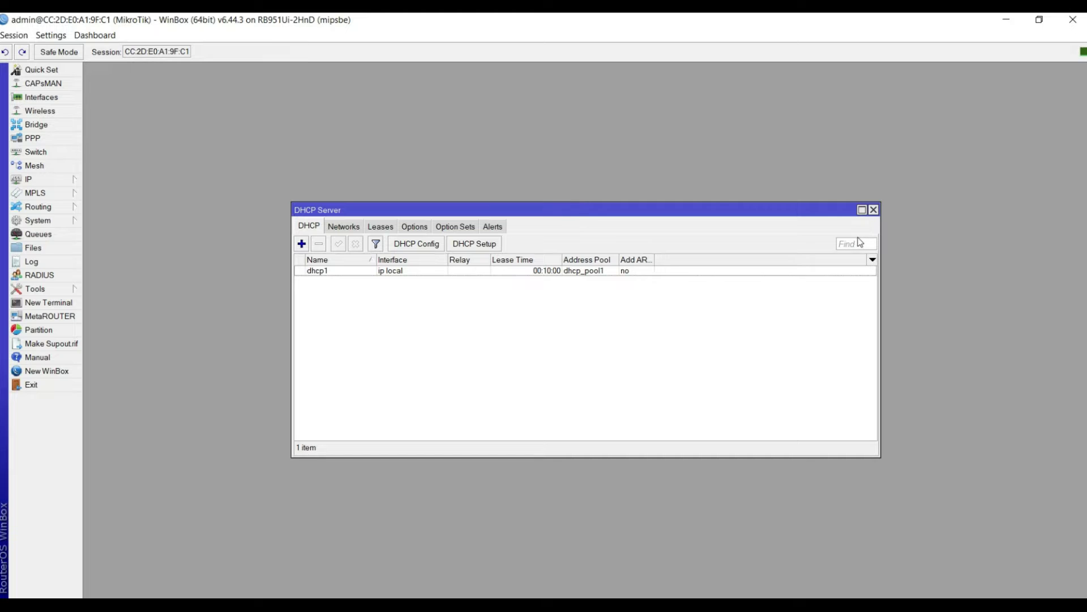
{"action": "left_click", "coordinate": [874, 210]}
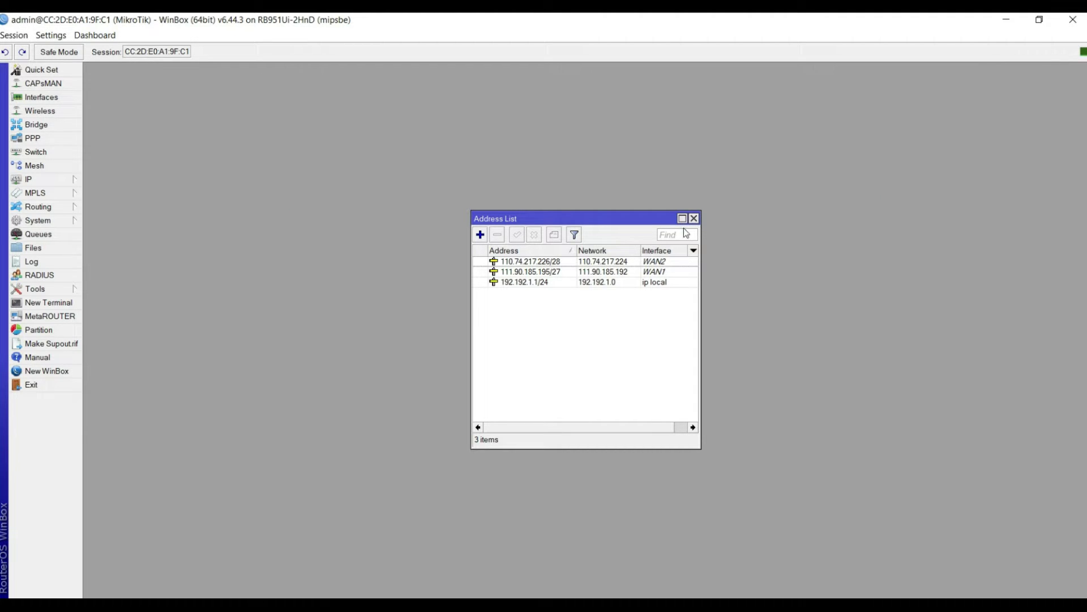
{"action": "left_click", "coordinate": [693, 218]}
- Open the firewall mangle rule for WAN1 and review its chain and incoming interface
{"action": "left_click", "coordinate": [32, 186]}
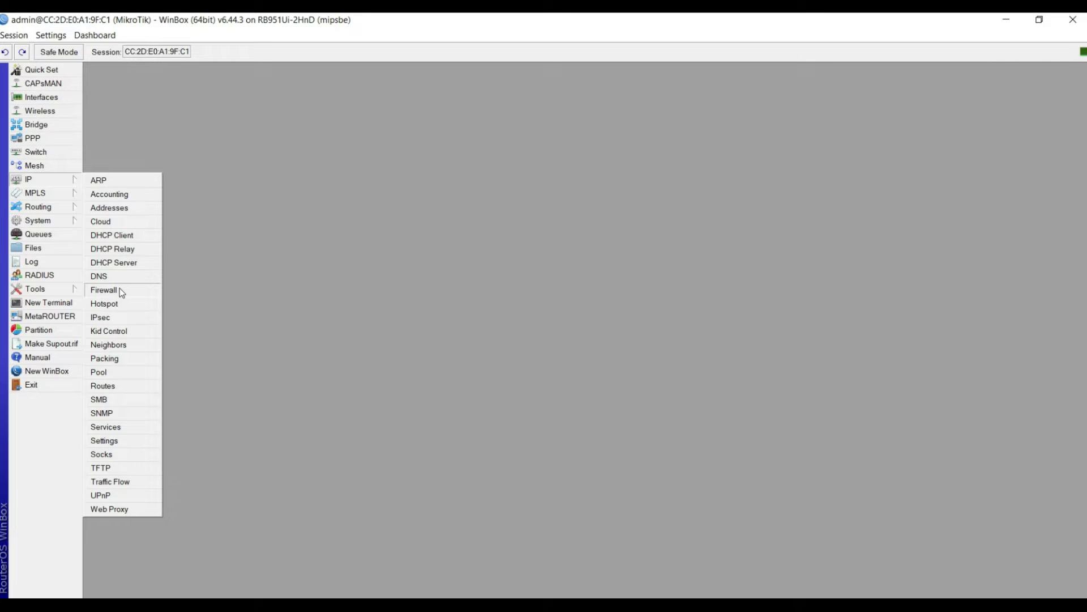
{"action": "left_click", "coordinate": [103, 290]}
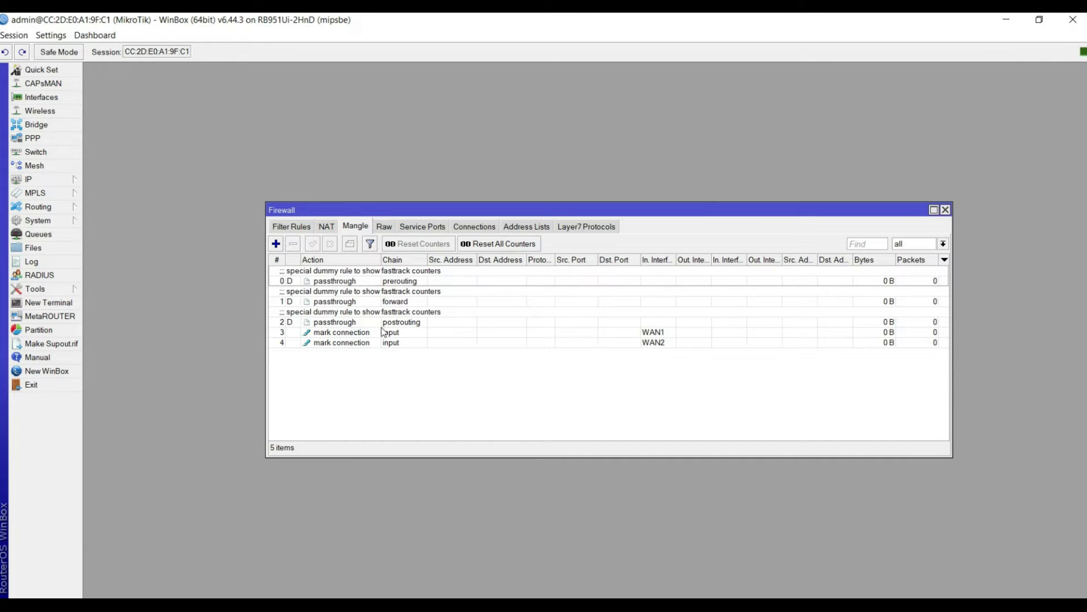
{"action": "double_click", "coordinate": [340, 332]}
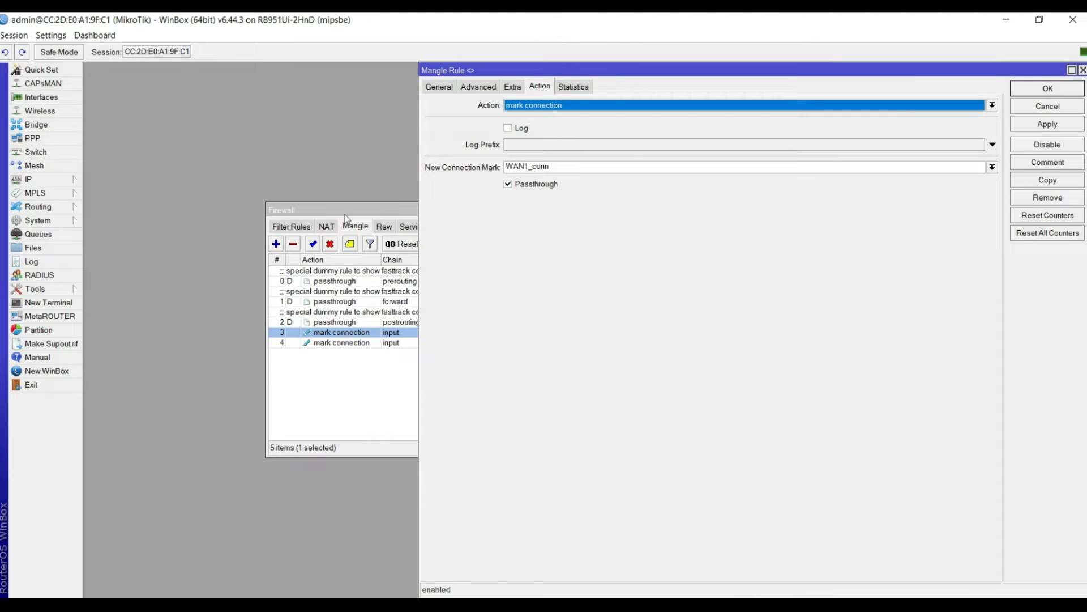
{"action": "left_click", "coordinate": [440, 87]}
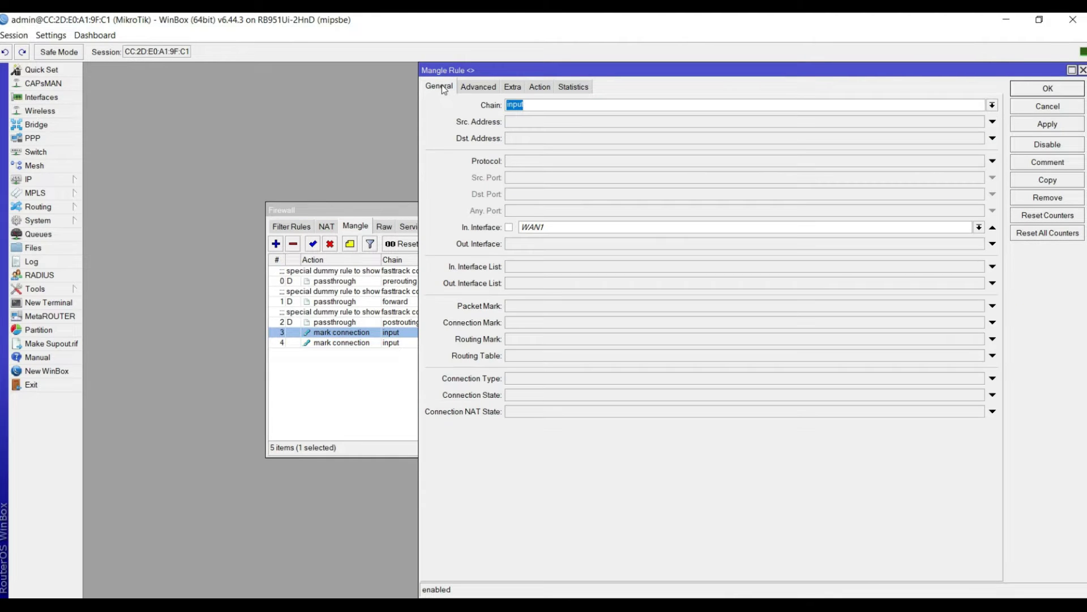
{"action": "left_click", "coordinate": [993, 105]}
{"action": "left_click", "coordinate": [992, 106]}
{"action": "left_click", "coordinate": [559, 228]}
{"action": "left_click", "coordinate": [559, 229]}
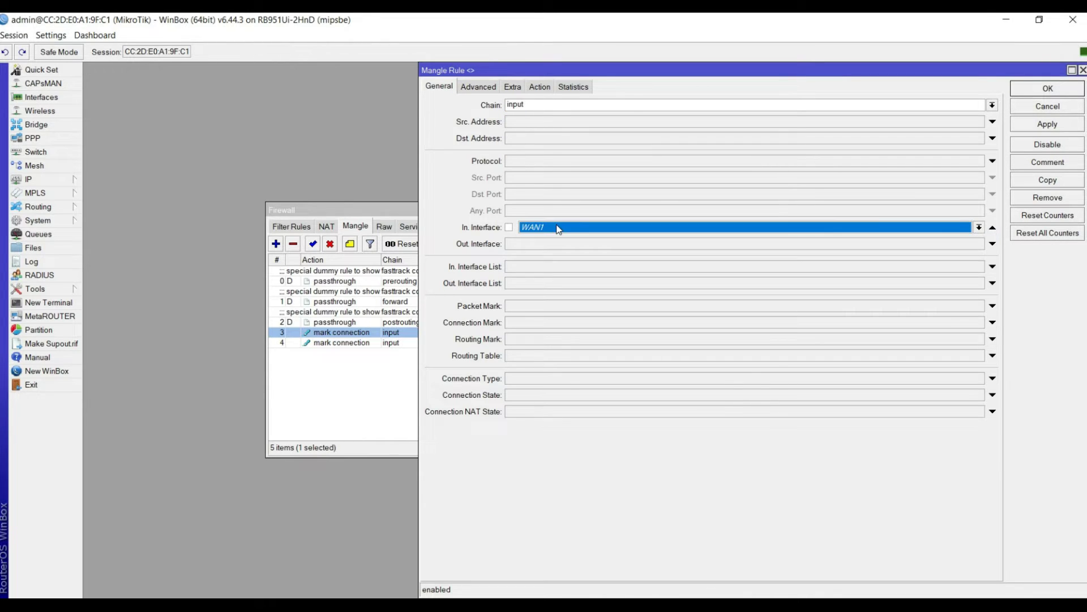
- Re-enter WAN1_conn as the new connection mark of the WAN1 mangle rule and save the rule
{"action": "left_click", "coordinate": [539, 88]}
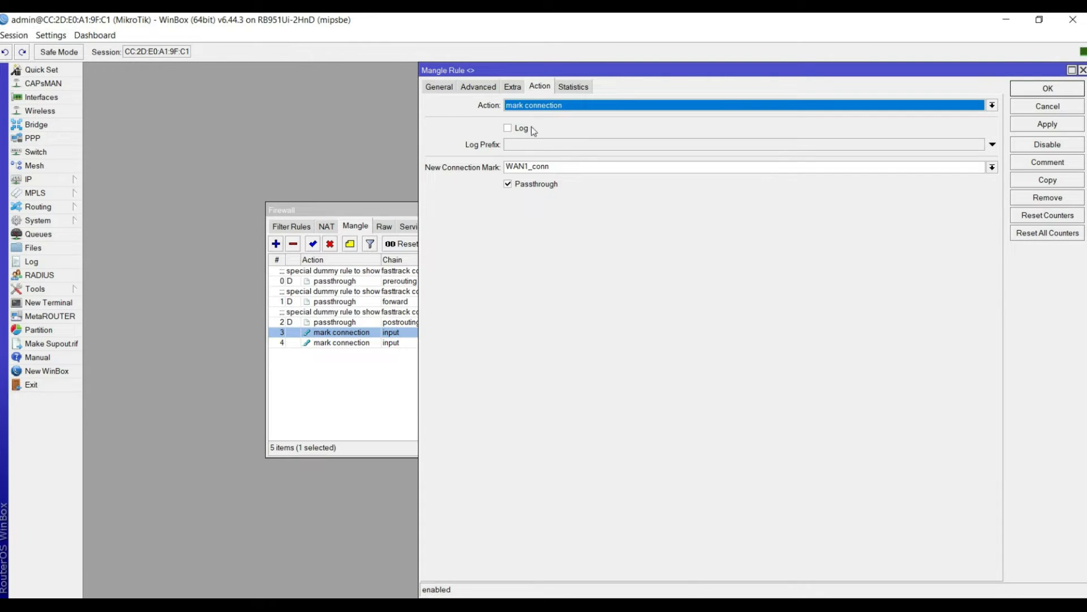
{"action": "left_click", "coordinate": [550, 166]}
{"action": "left_click_drag", "start_coordinate": [550, 166], "coordinate": [506, 168]}
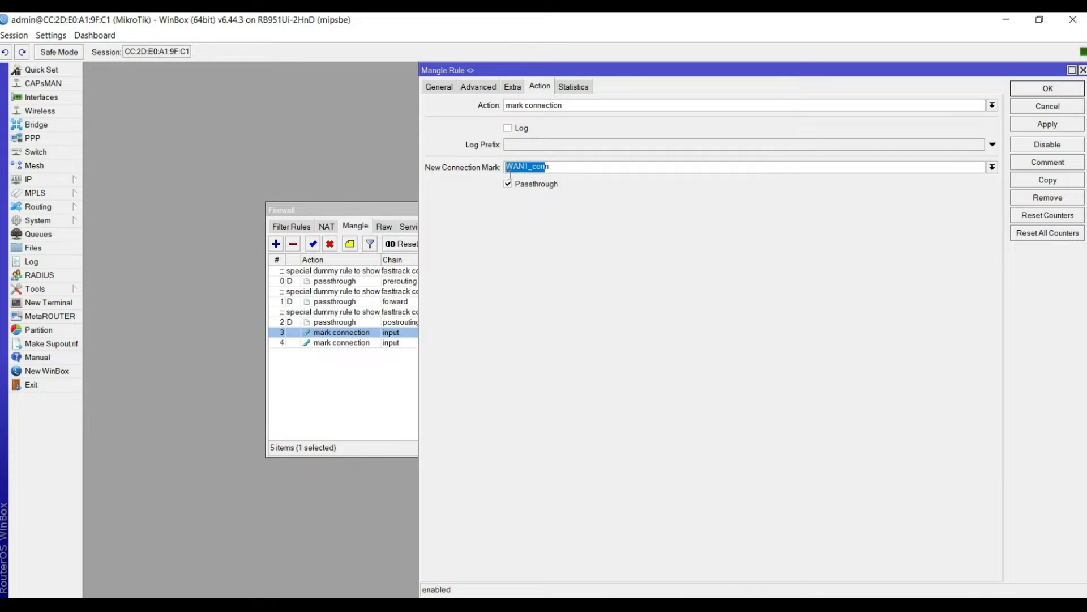
{"action": "type", "text": "h"}
{"action": "type", "text": "WA"}
{"action": "type", "text": "N"}
{"action": "type", "text": "1"}
{"action": "type", "text": "_"}
{"action": "left_click", "coordinate": [1035, 131]}
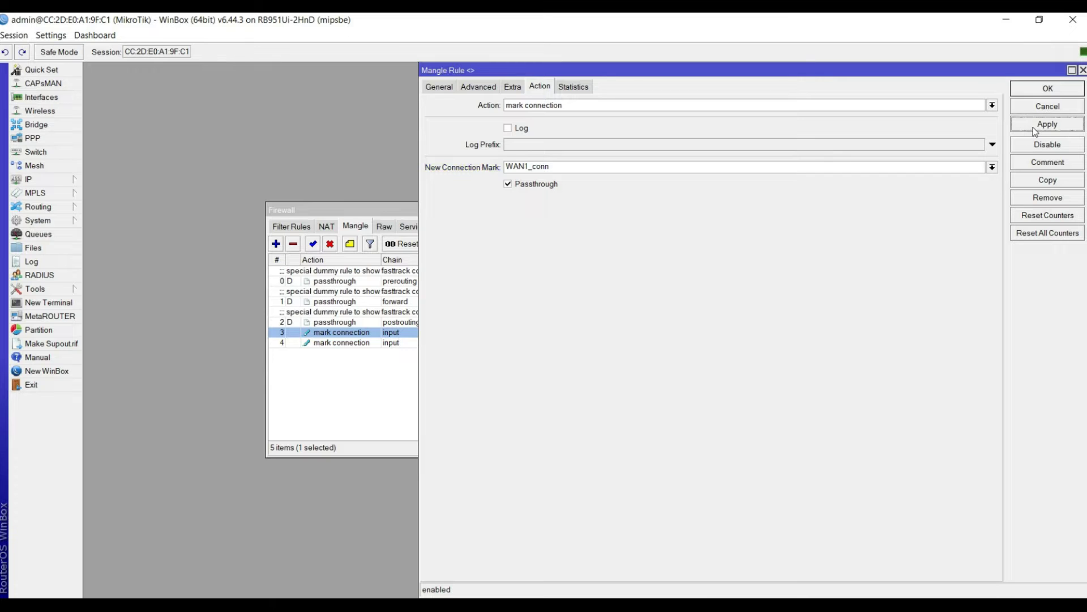
{"action": "left_click", "coordinate": [1035, 90]}
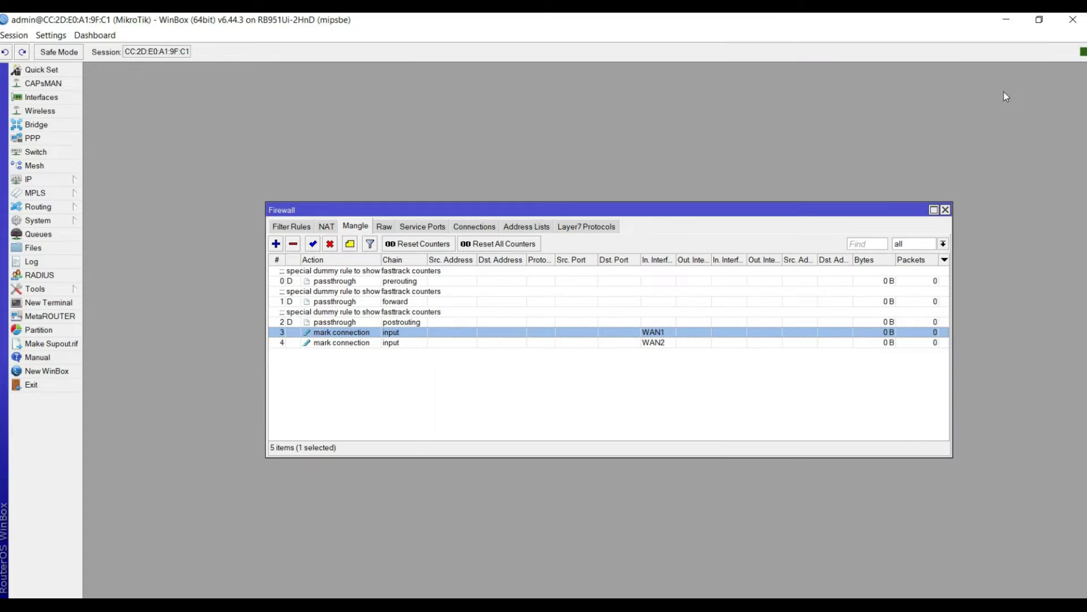
- Review the WAN2 input mangle rule, re-enter its new connection mark as WAN2_conn and save the rule
{"action": "left_click", "coordinate": [392, 352]}
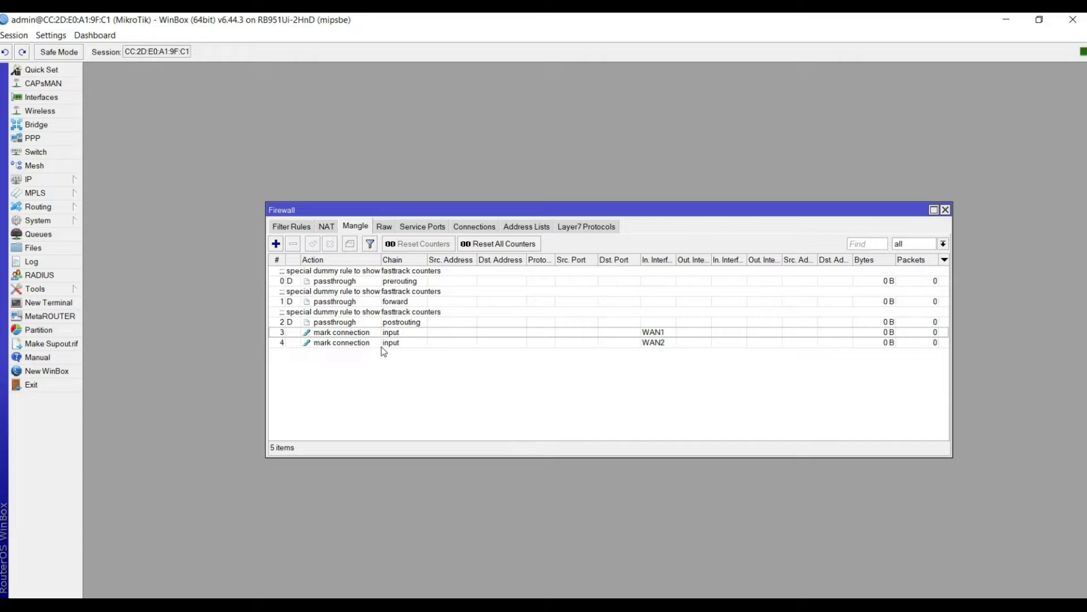
{"action": "double_click", "coordinate": [373, 345]}
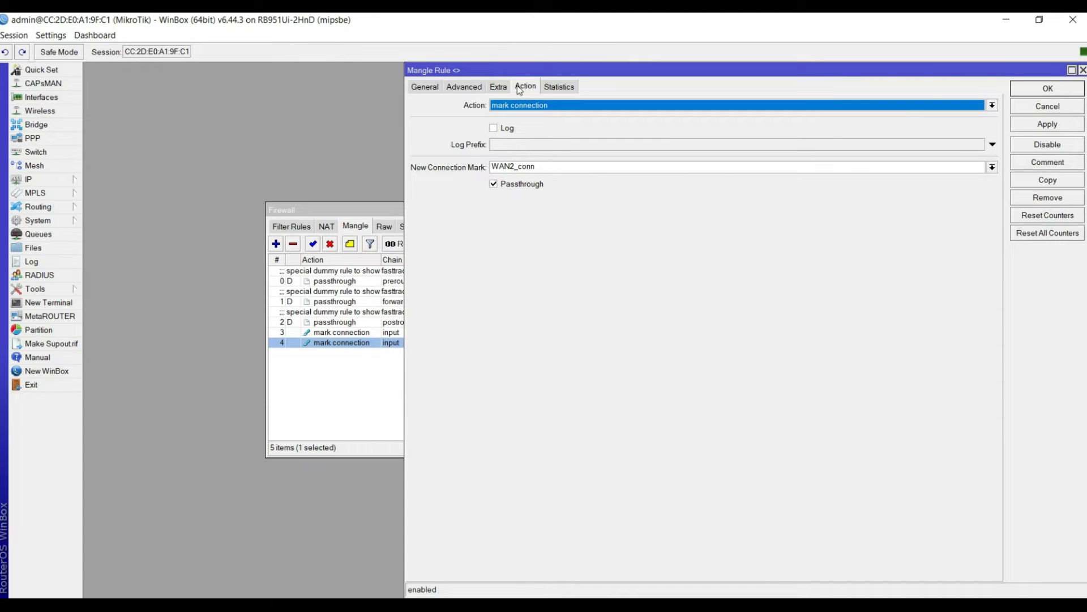
{"action": "left_click", "coordinate": [425, 87]}
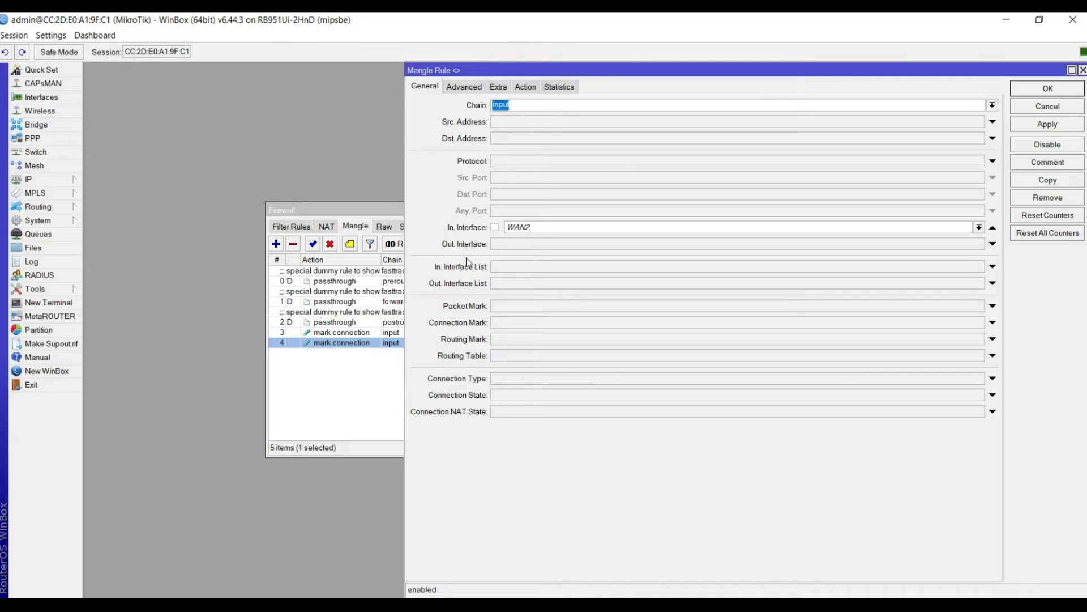
{"action": "left_click", "coordinate": [523, 88]}
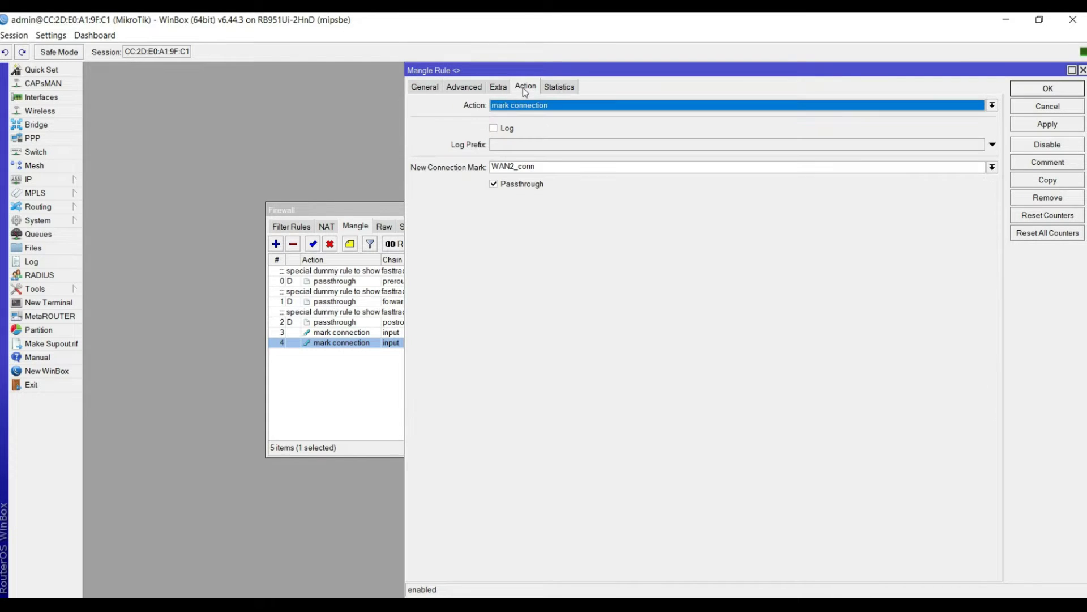
{"action": "left_click", "coordinate": [515, 168]}
{"action": "key", "text": "BackSpace"}
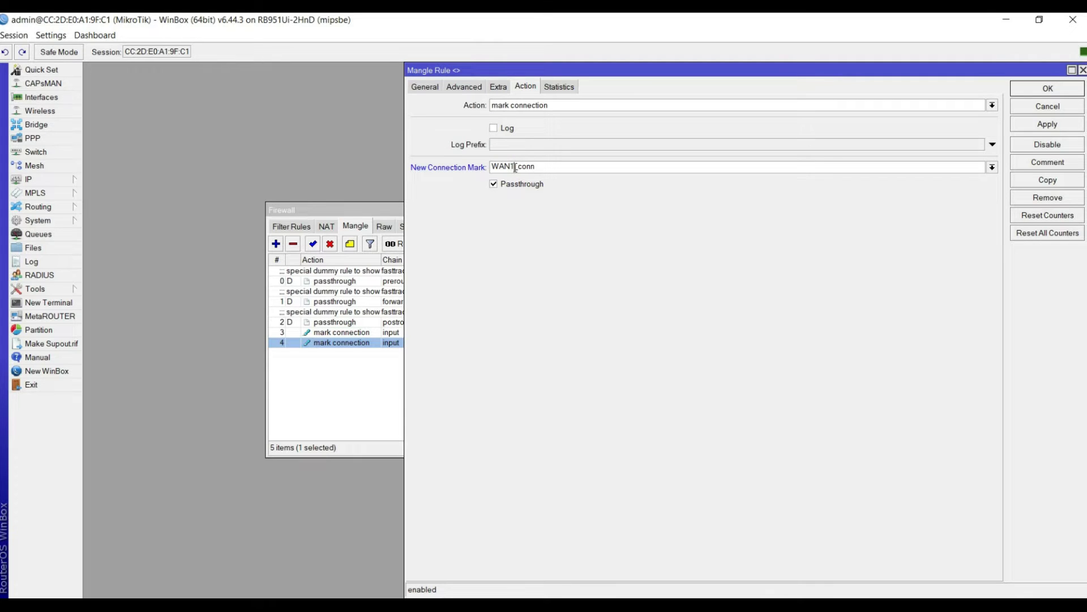
{"action": "type", "text": "2"}
{"action": "left_click", "coordinate": [1049, 124]}
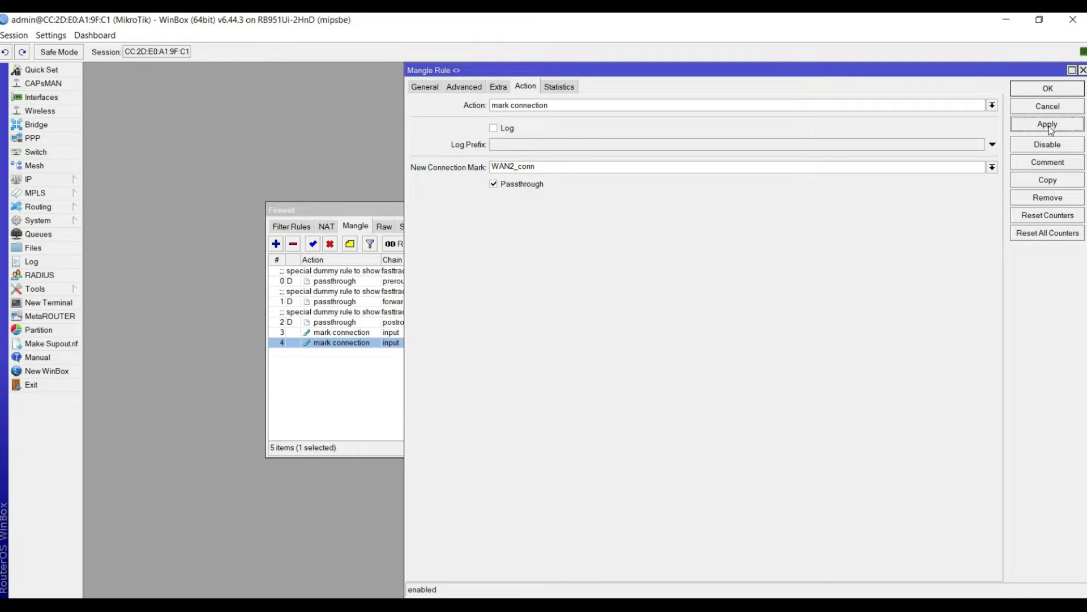
{"action": "left_click", "coordinate": [1045, 90]}
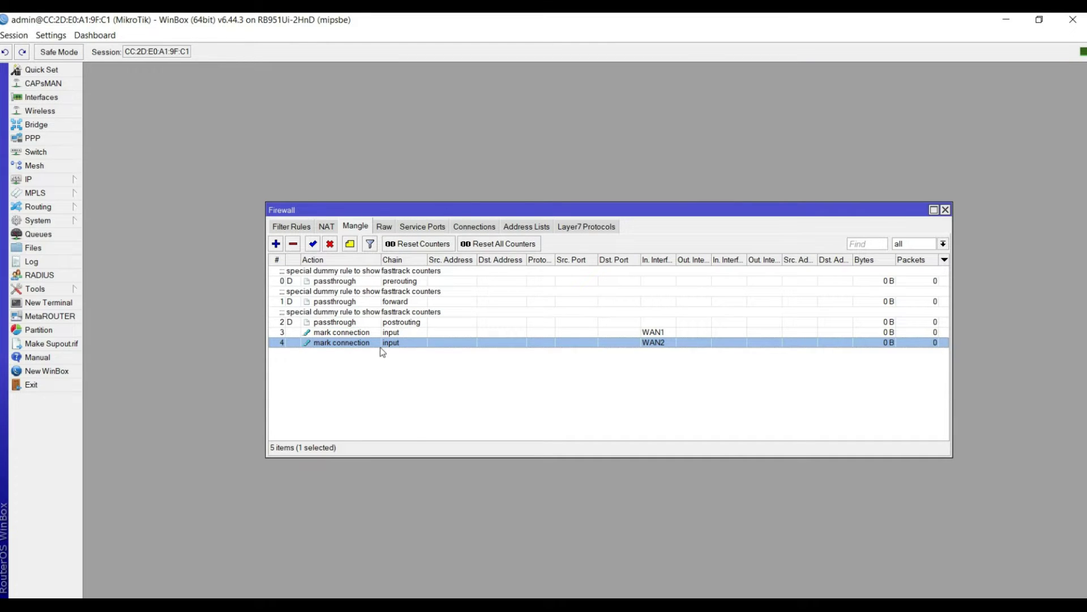
- Start a new mangle rule with chain output, matching the connection mark WAN1_conn
{"action": "left_click", "coordinate": [275, 244]}
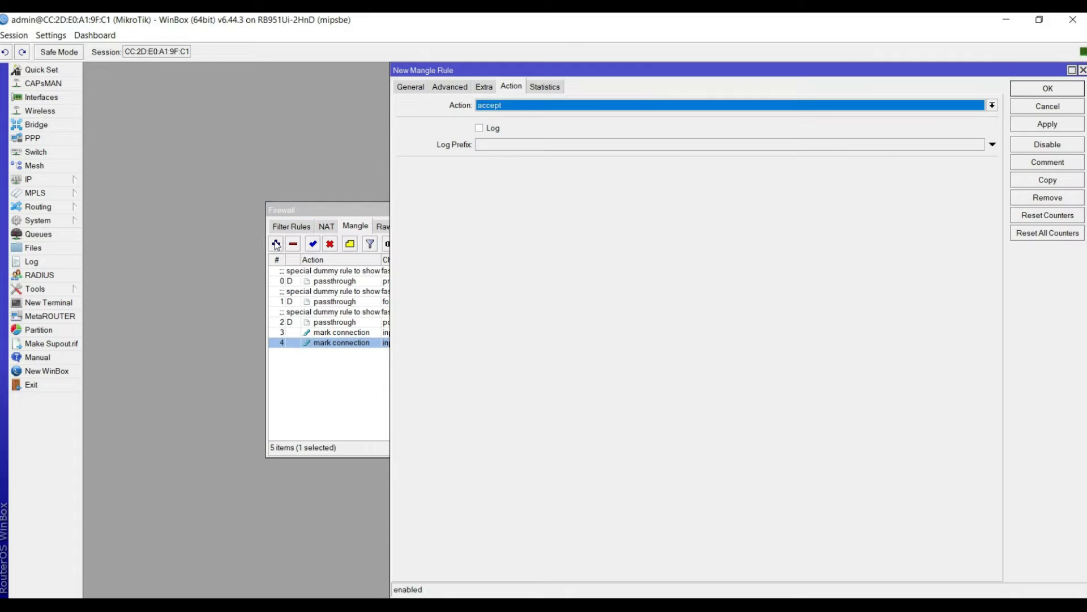
{"action": "left_click", "coordinate": [422, 88]}
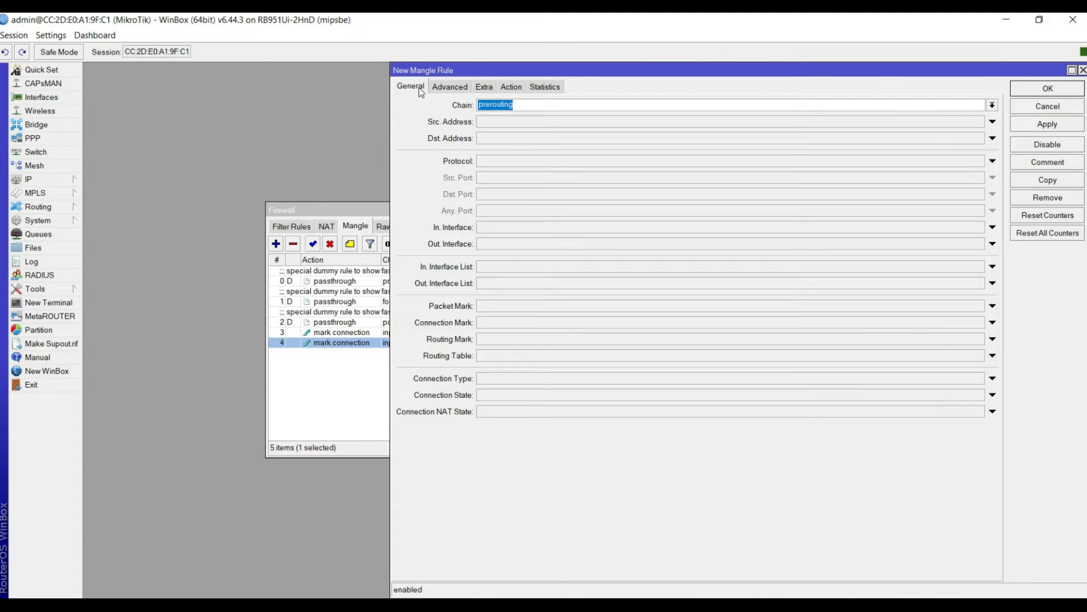
{"action": "left_click", "coordinate": [994, 107]}
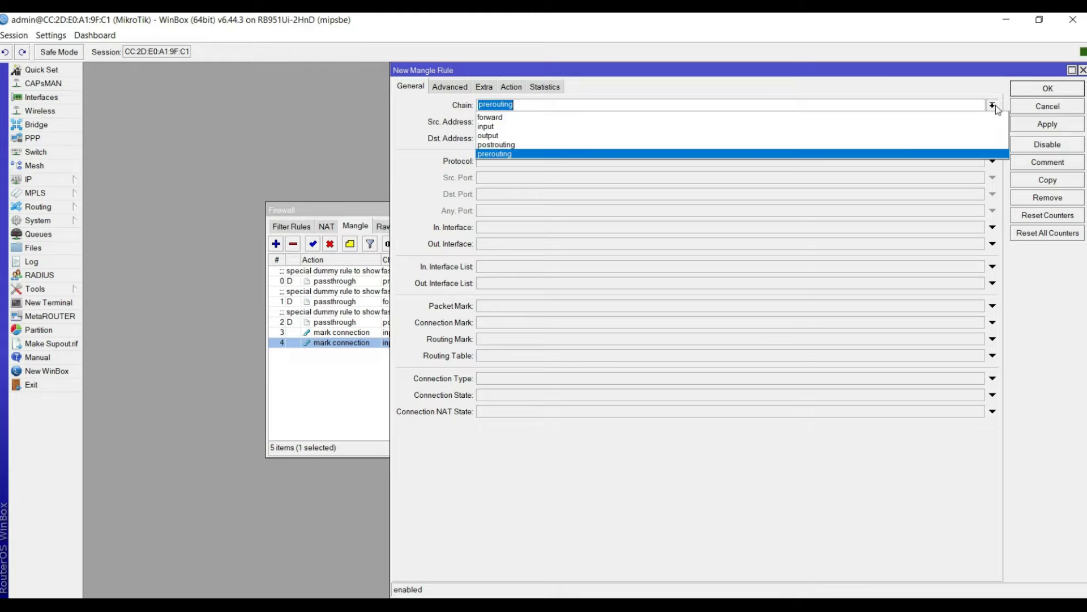
{"action": "left_click", "coordinate": [487, 138]}
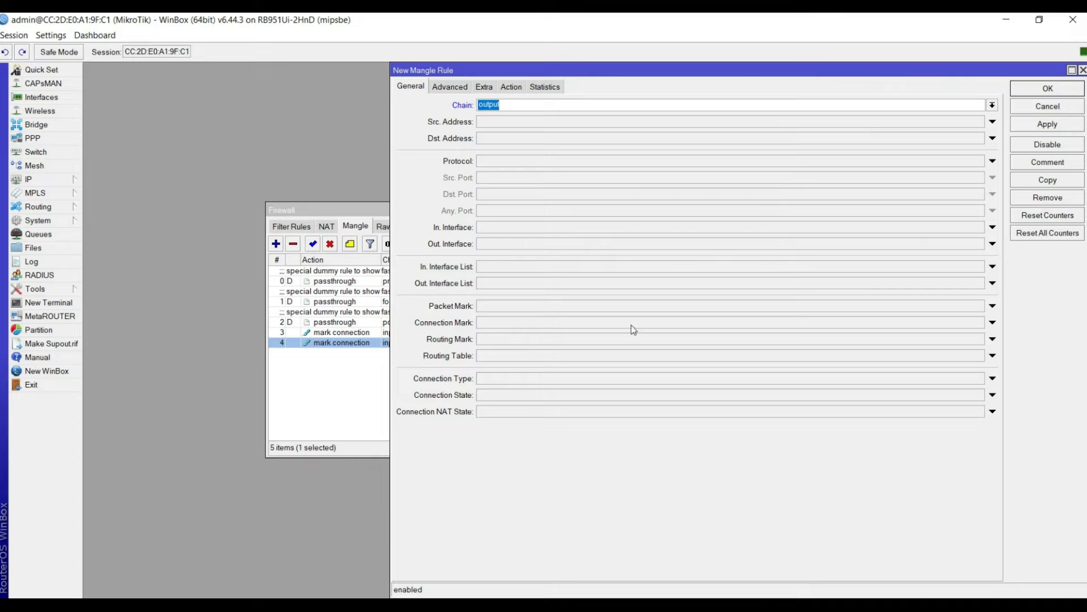
{"action": "left_click", "coordinate": [993, 323]}
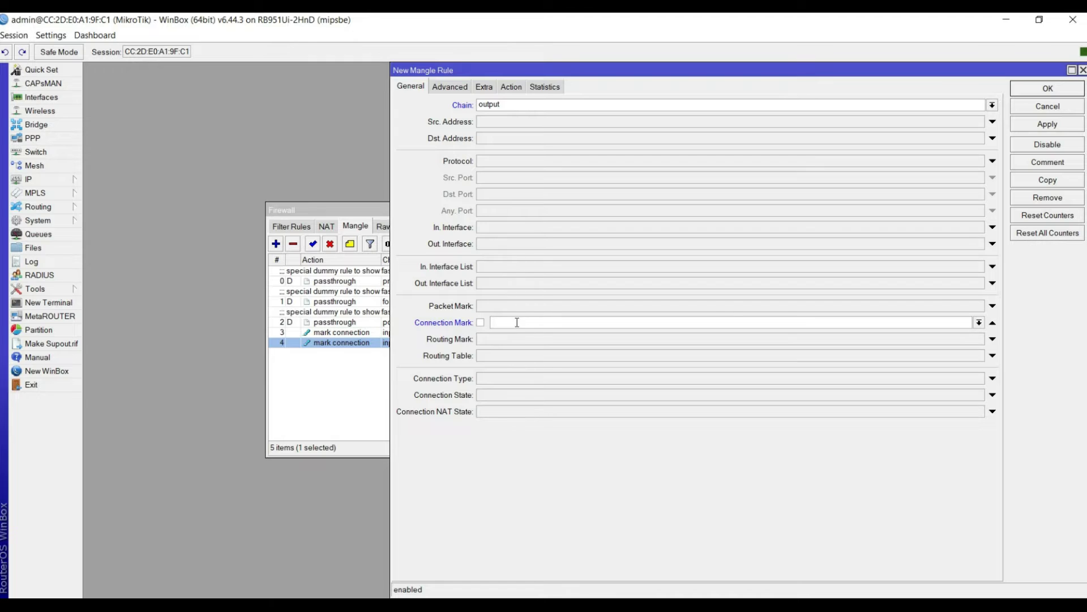
{"action": "left_click", "coordinate": [980, 323]}
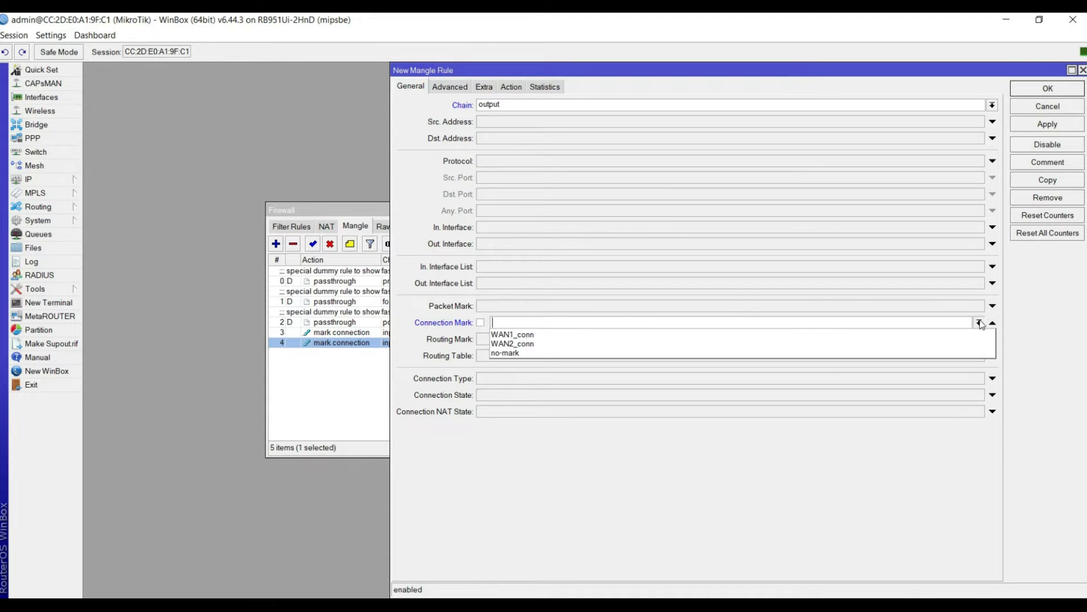
{"action": "left_click", "coordinate": [534, 335]}
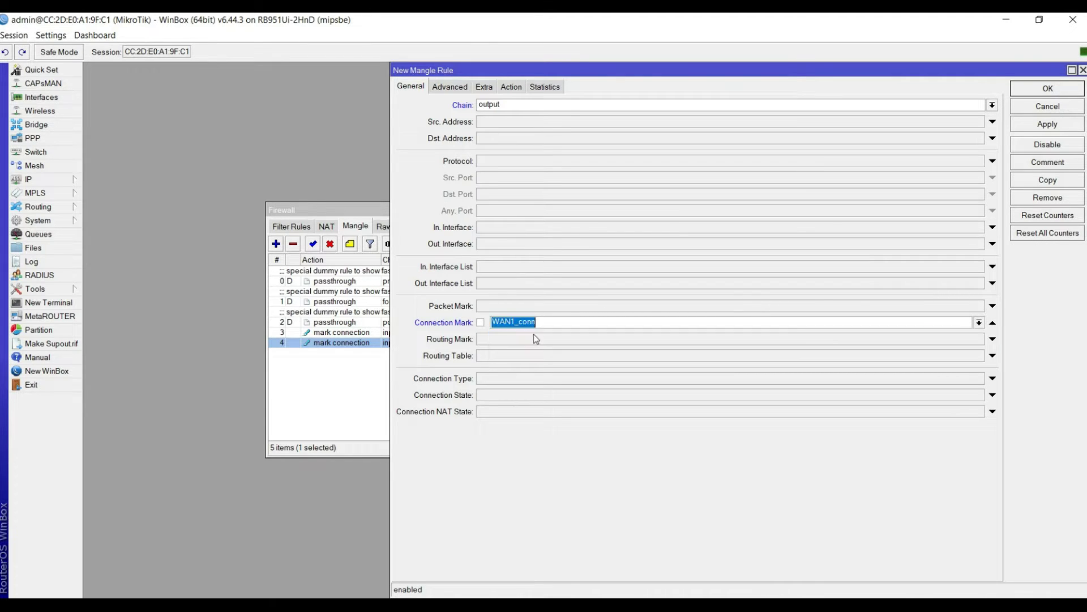
- Set the output rule's action to mark connection with new connection mark to_WAN1, and save the rule
{"action": "left_click", "coordinate": [511, 87]}
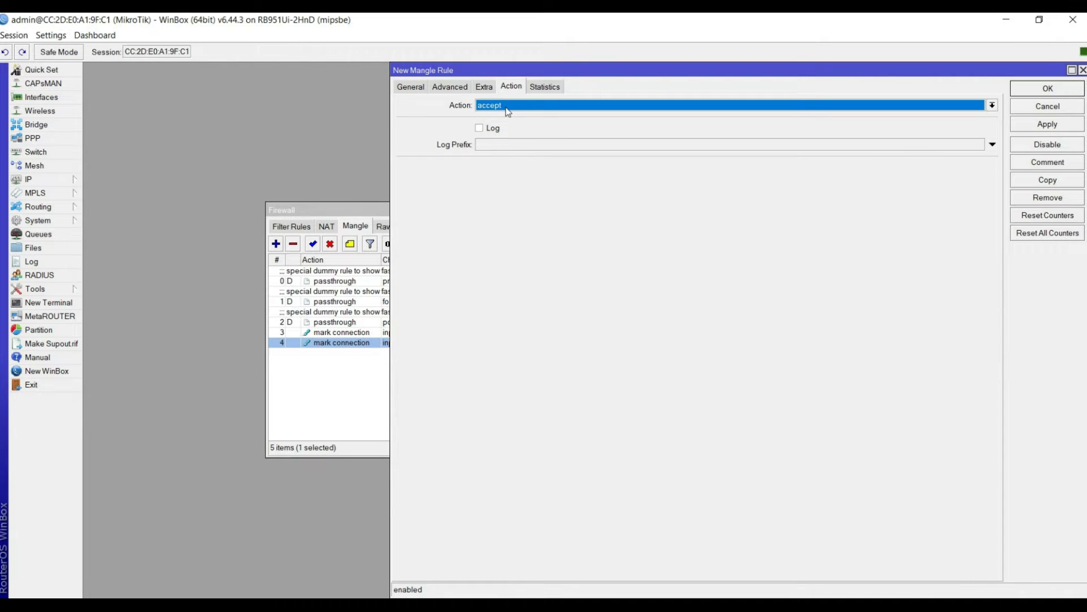
{"action": "left_click", "coordinate": [508, 107]}
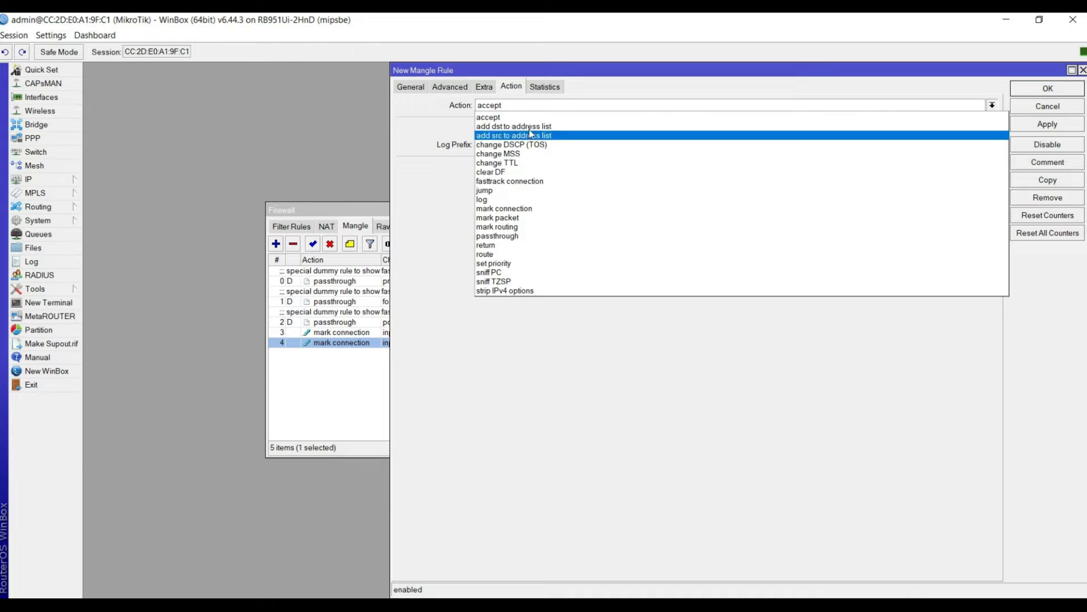
{"action": "left_click", "coordinate": [523, 210]}
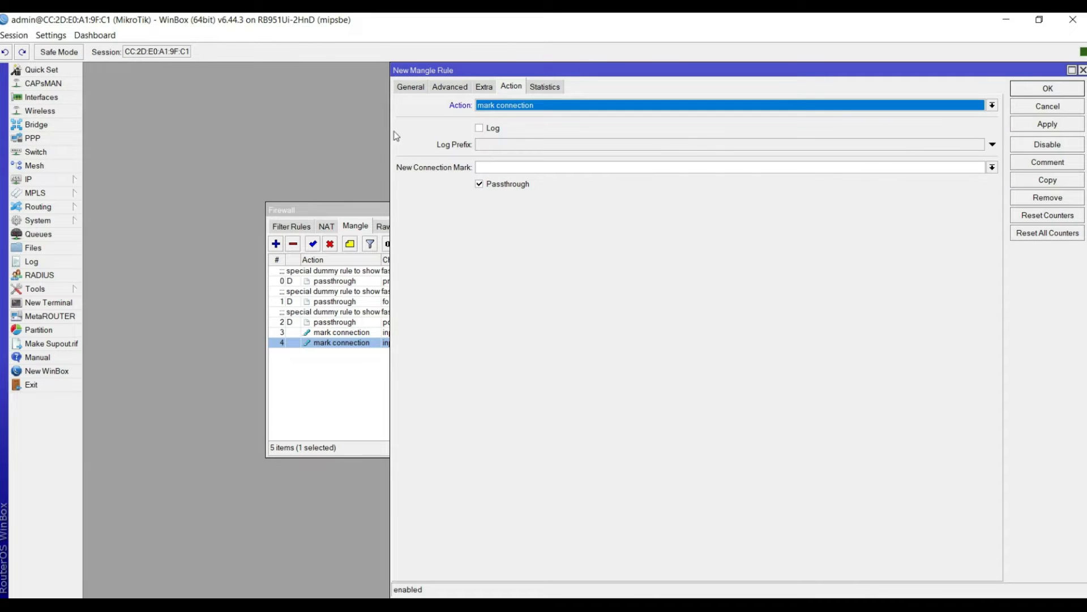
{"action": "left_click", "coordinate": [504, 169]}
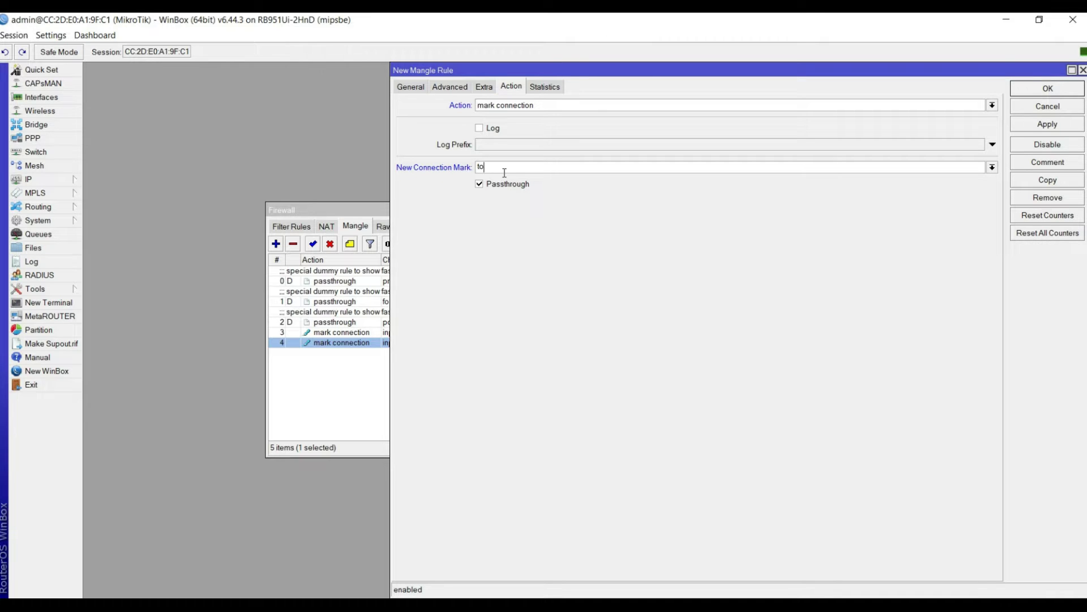
{"action": "type", "text": "to_WAN1"}
{"action": "left_click", "coordinate": [1033, 125]}
{"action": "left_click", "coordinate": [1033, 92]}
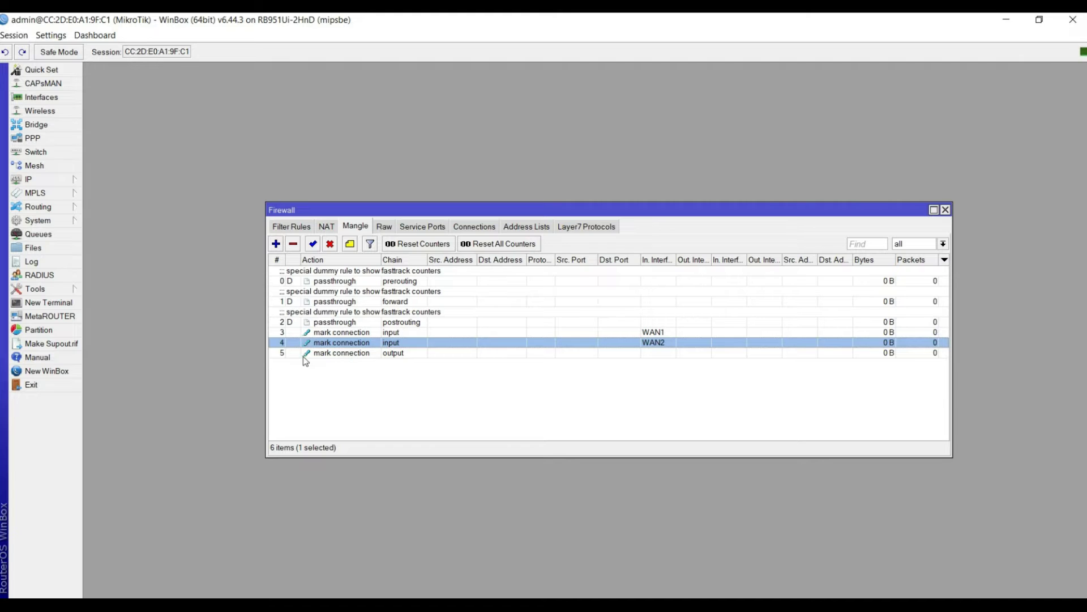
- Start another new mangle rule with chain output, matching the connection mark WAN2_conn
{"action": "left_click", "coordinate": [284, 352]}
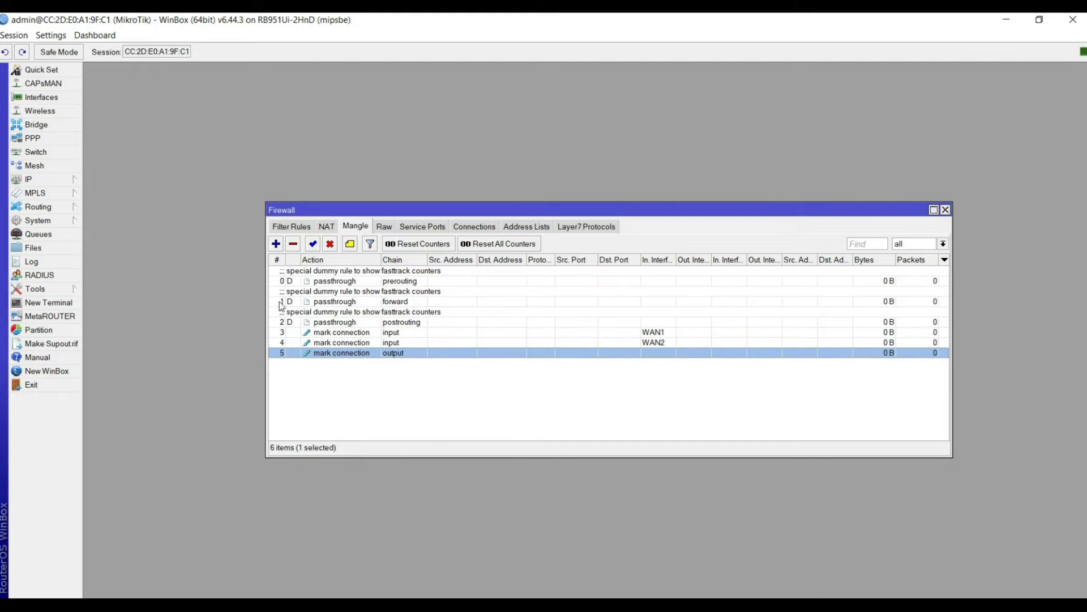
{"action": "left_click", "coordinate": [277, 244]}
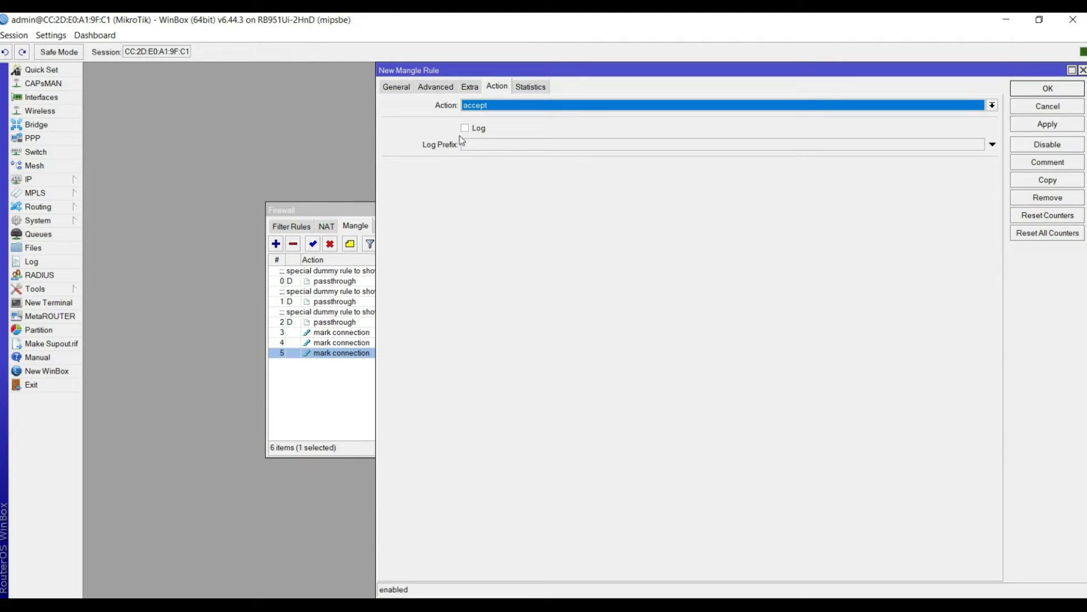
{"action": "left_click", "coordinate": [397, 86]}
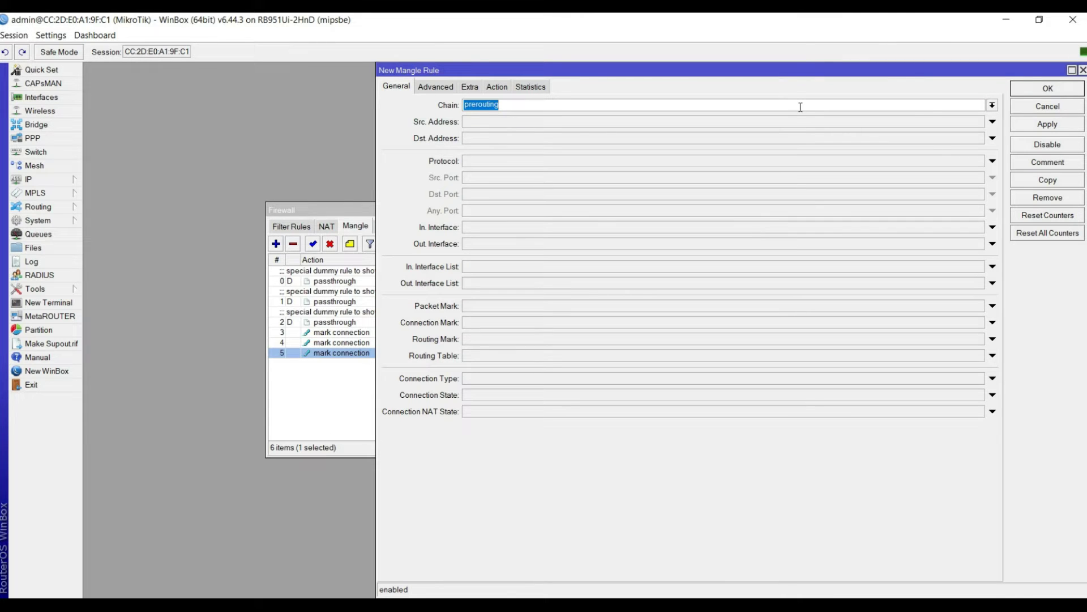
{"action": "left_click", "coordinate": [992, 105]}
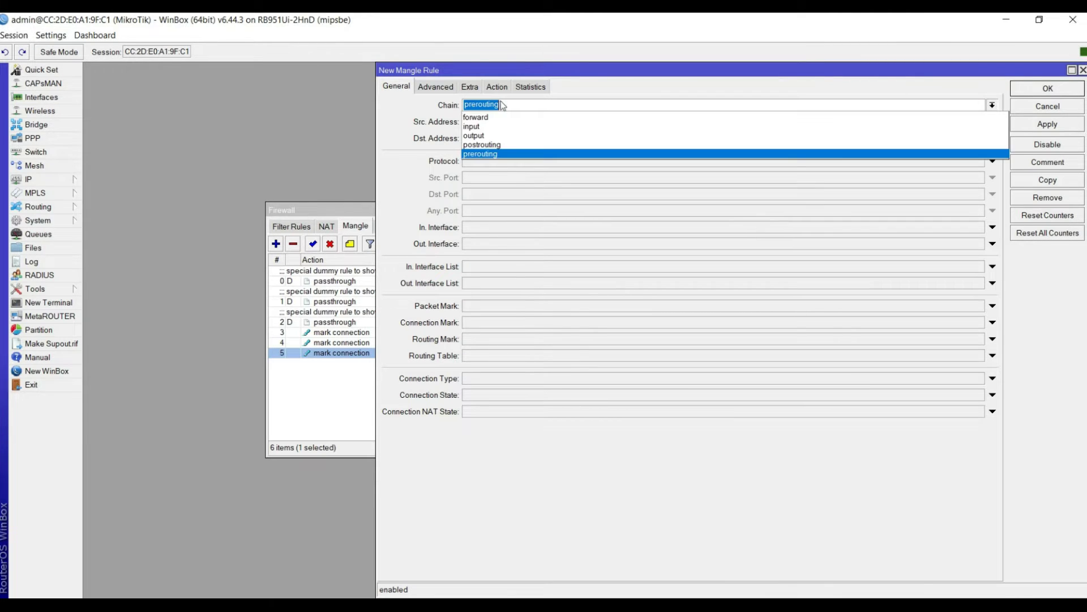
{"action": "left_click", "coordinate": [477, 136]}
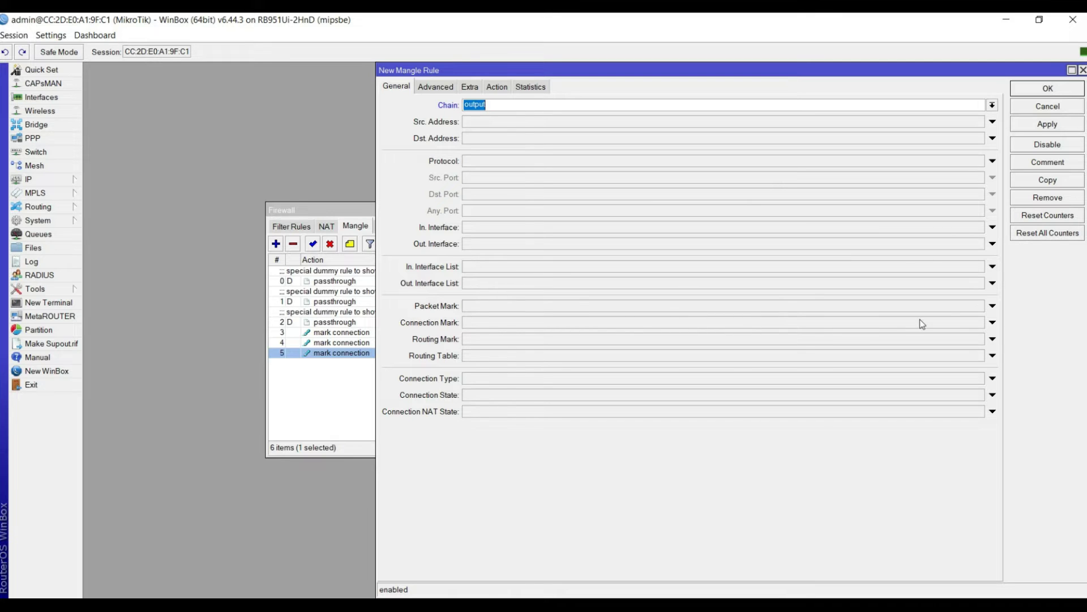
{"action": "left_click", "coordinate": [993, 322]}
{"action": "left_click", "coordinate": [979, 322]}
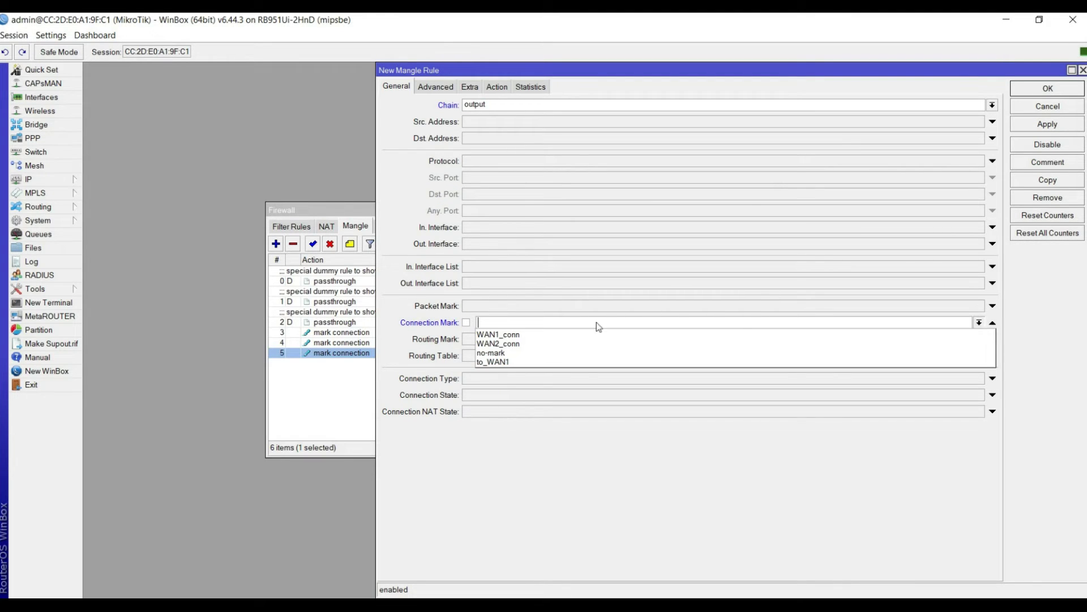
{"action": "left_click", "coordinate": [520, 344]}
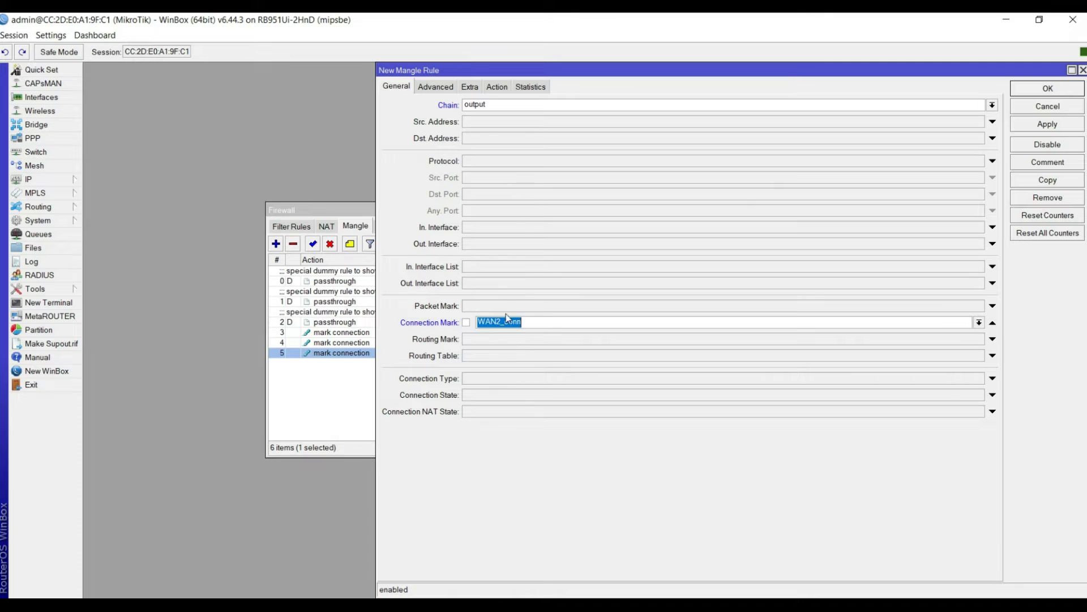
- Set the WAN2_conn output rule's action to mark connection with new connection mark to_WAN2, and save the rule
{"action": "left_click", "coordinate": [498, 88]}
{"action": "left_click", "coordinate": [511, 107]}
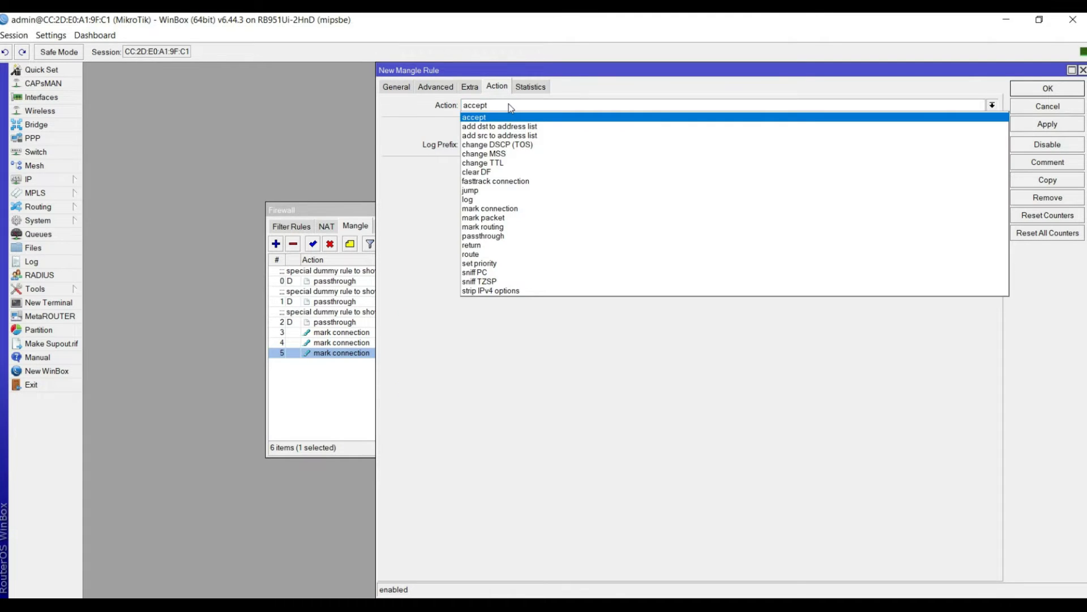
{"action": "left_click", "coordinate": [498, 209]}
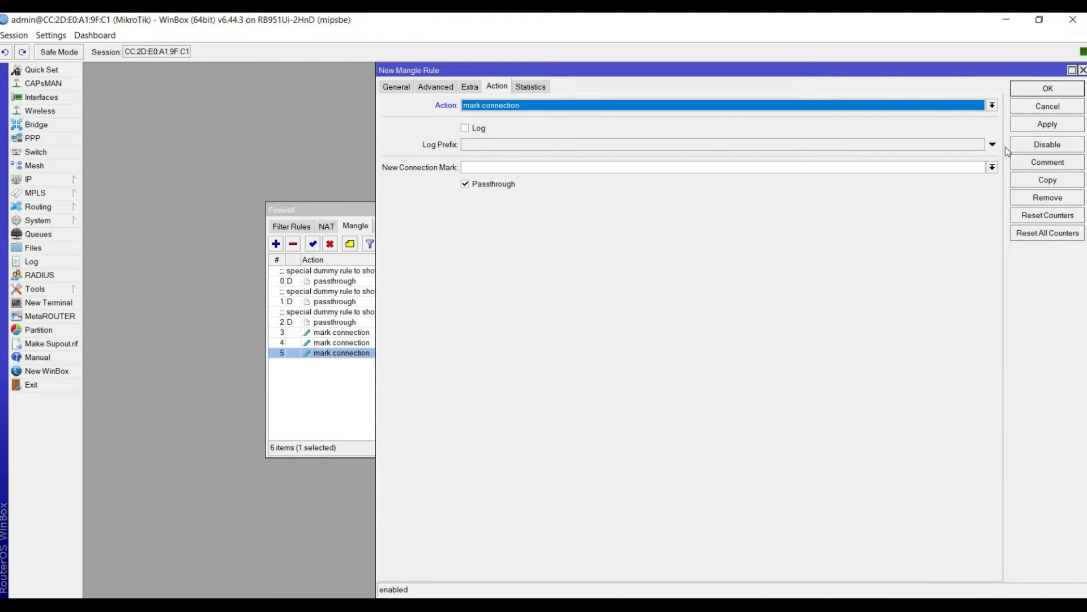
{"action": "left_click", "coordinate": [992, 167]}
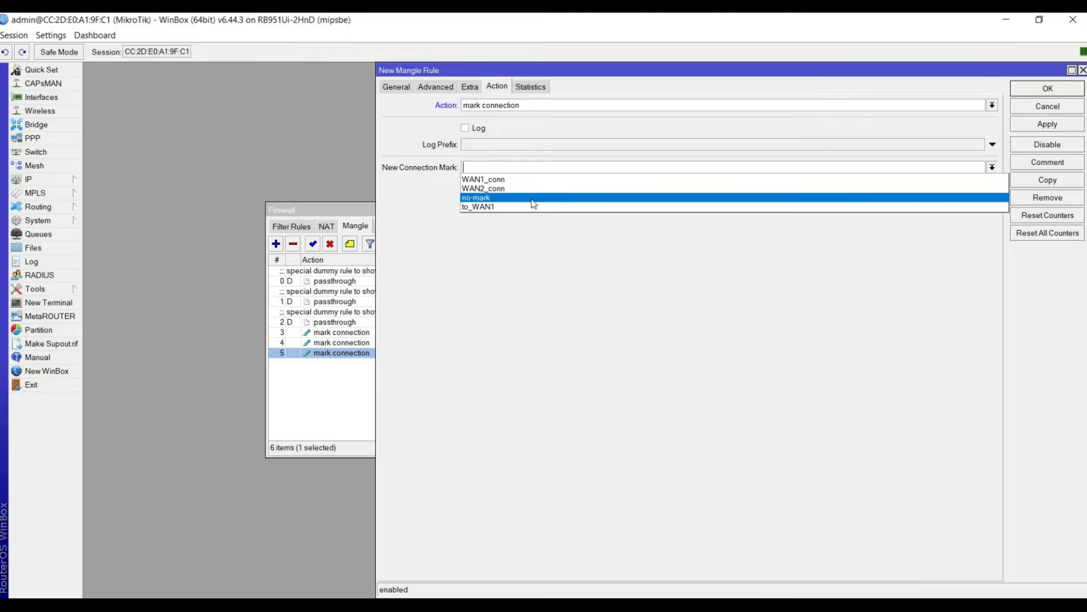
{"action": "left_click", "coordinate": [500, 208]}
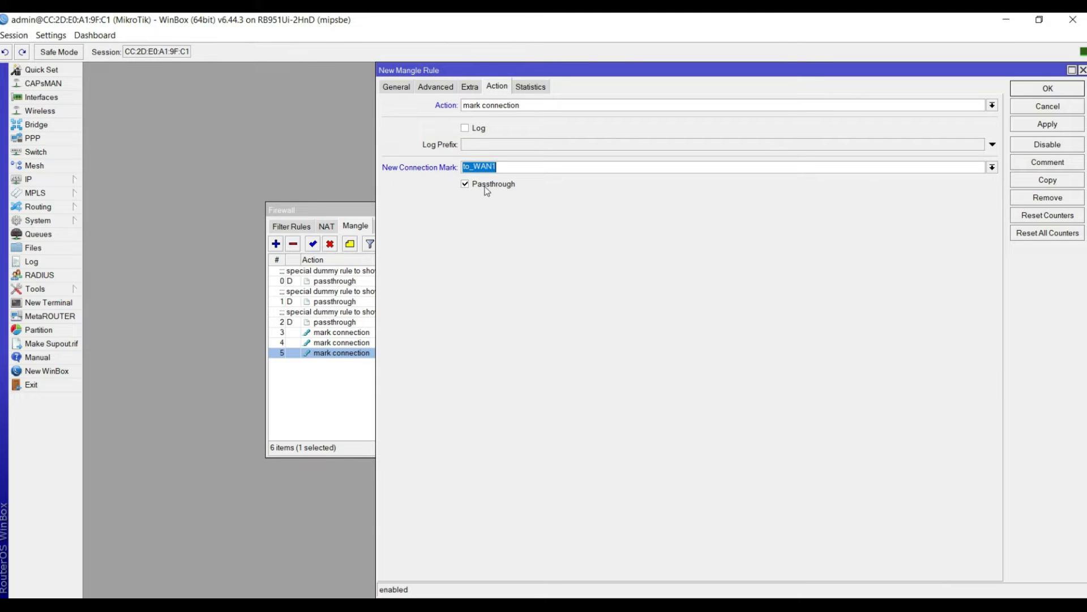
{"action": "left_click", "coordinate": [503, 168]}
{"action": "left_click", "coordinate": [1044, 124]}
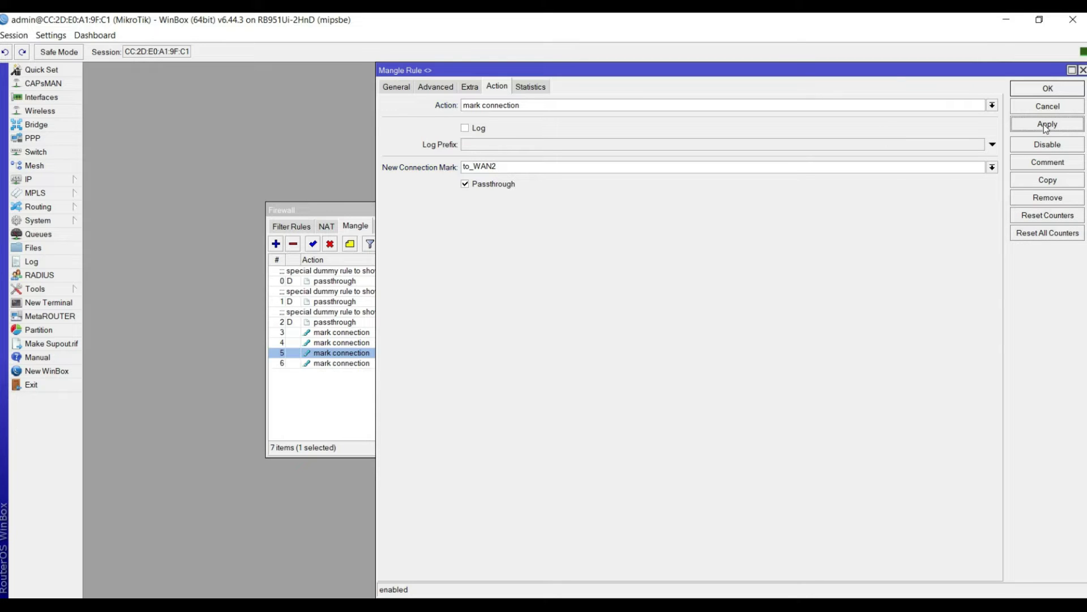
{"action": "left_click", "coordinate": [1037, 91]}
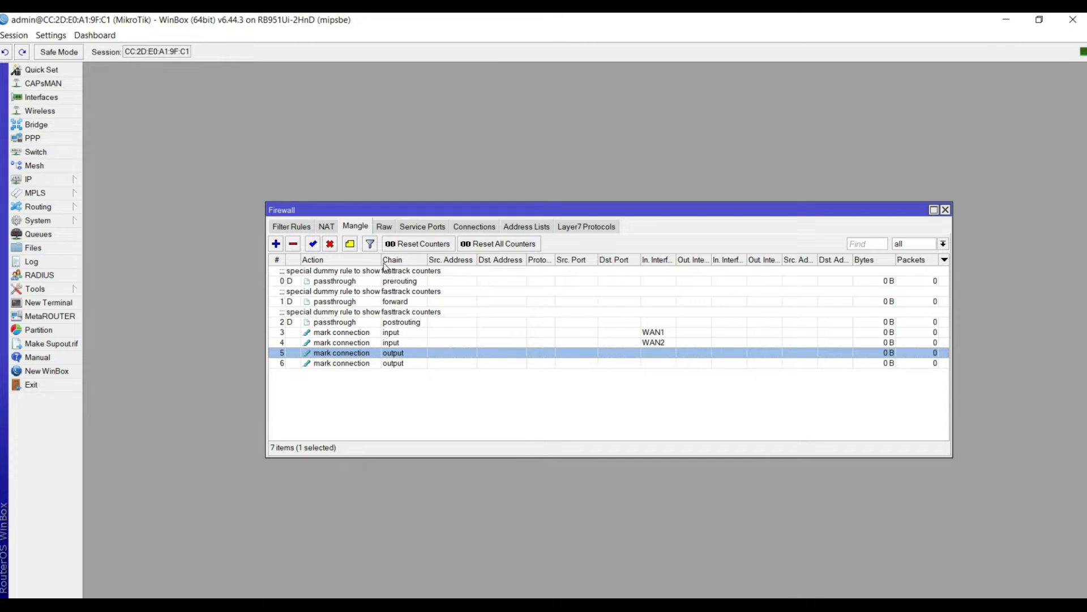
- Widen the Action column of the mangle list and start a new prerouting rule with incoming interface ip local
{"action": "left_click_drag", "start_coordinate": [381, 261], "coordinate": [422, 264]}
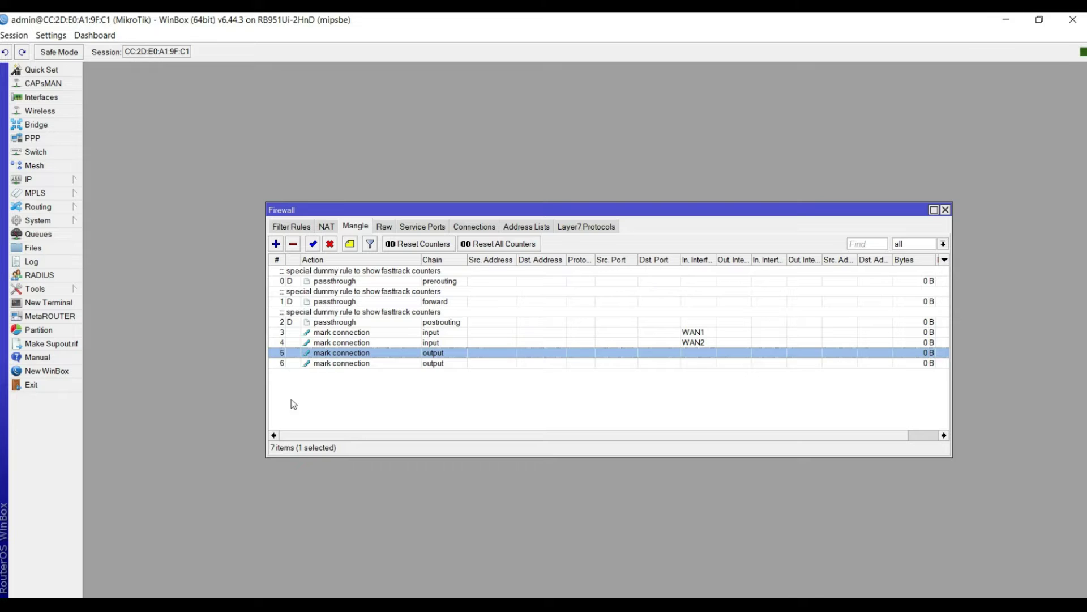
{"action": "left_click", "coordinate": [276, 244]}
{"action": "left_click", "coordinate": [381, 87]}
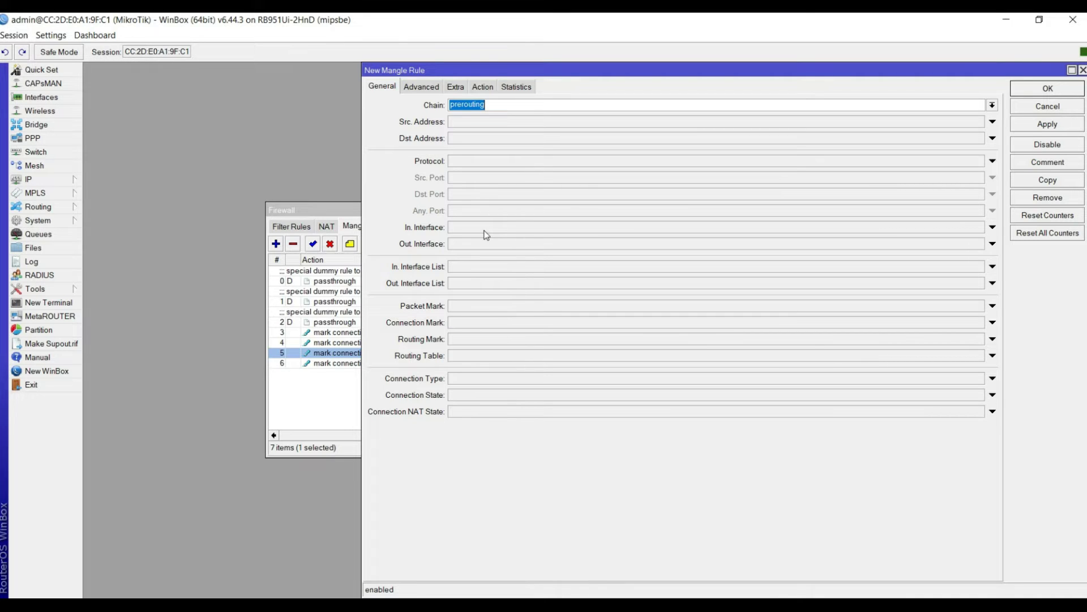
{"action": "left_click", "coordinate": [993, 227]}
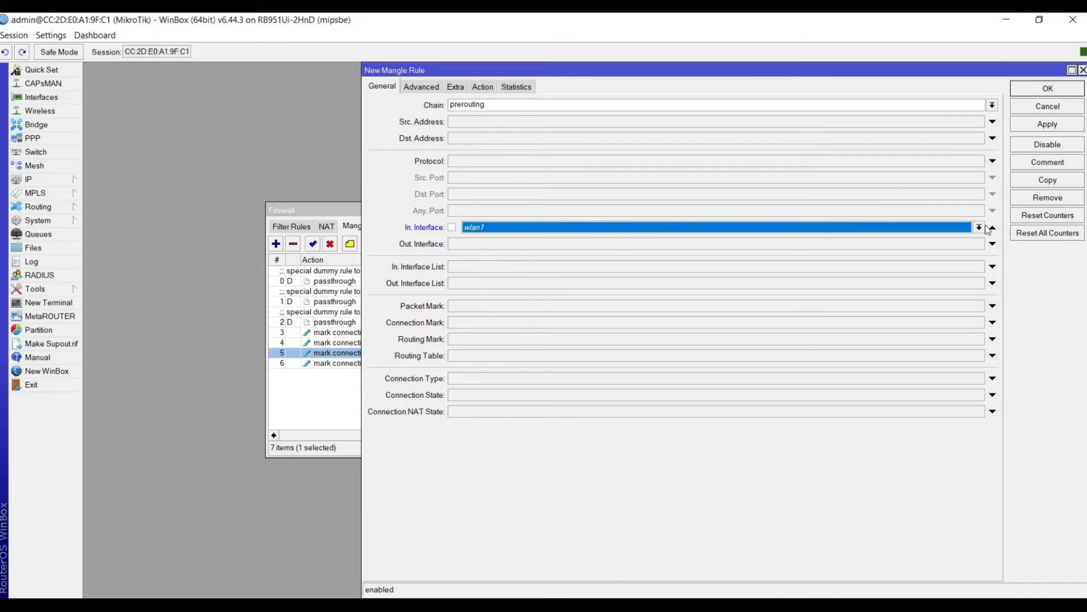
{"action": "left_click", "coordinate": [521, 227]}
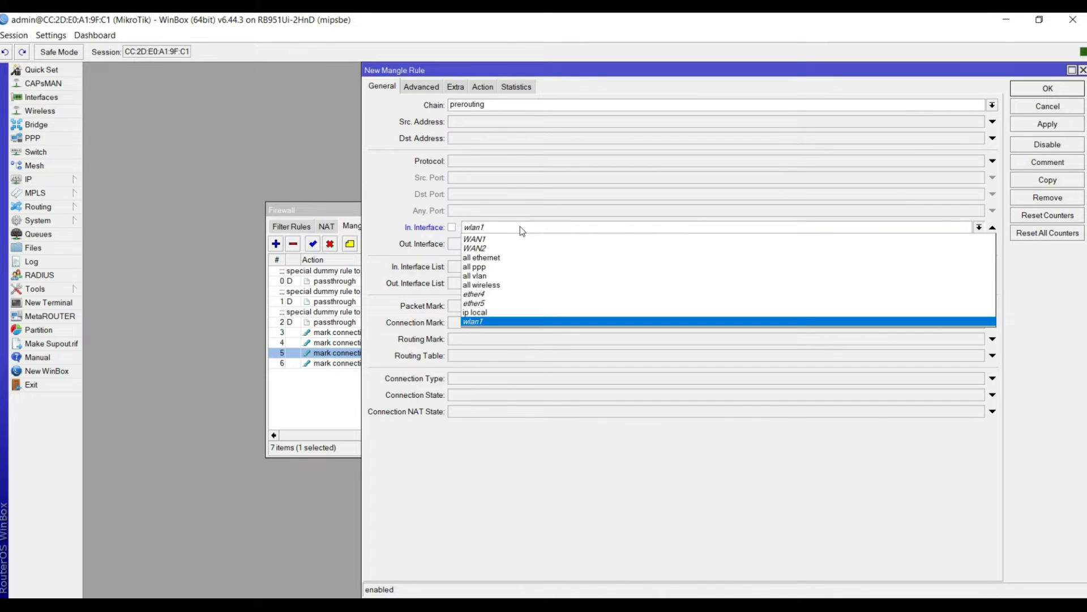
{"action": "left_click", "coordinate": [481, 313]}
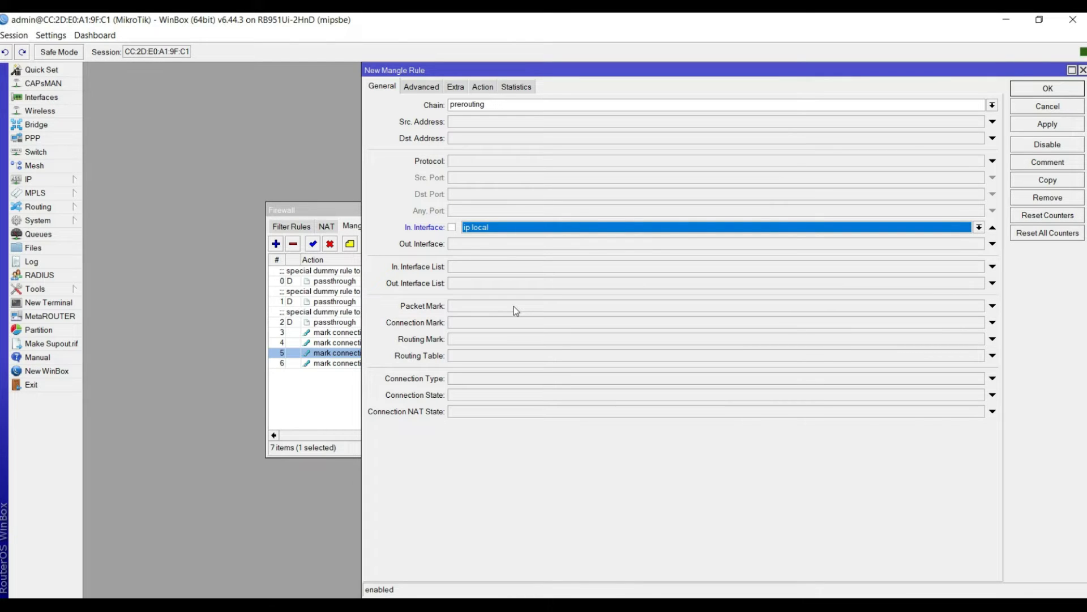
- Set the prerouting rule's per connection classifier to both addresses and ports with values 2/0
{"action": "left_click", "coordinate": [482, 89]}
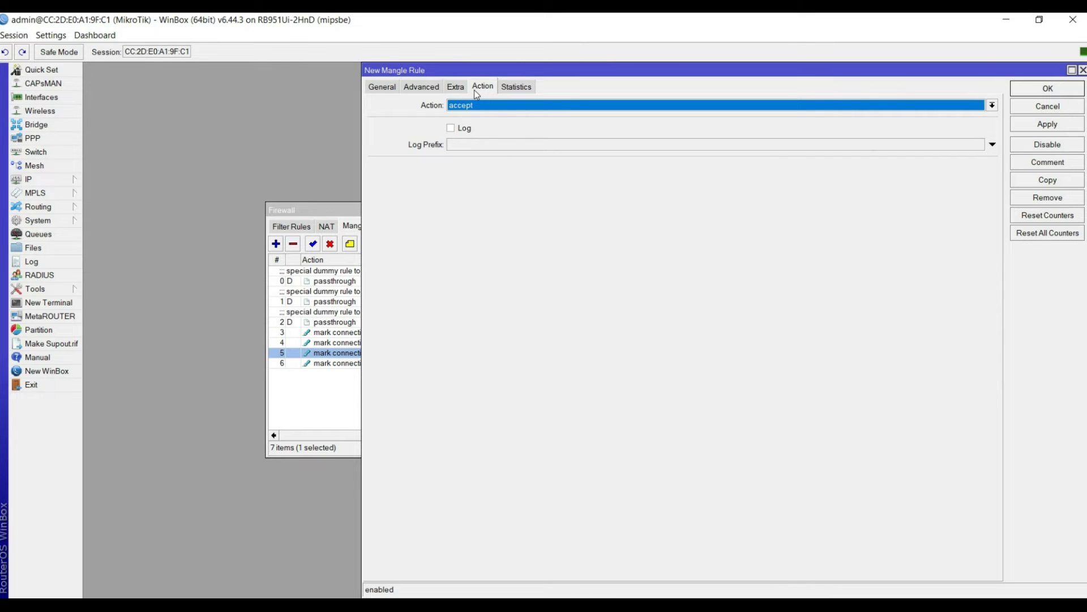
{"action": "left_click", "coordinate": [429, 91]}
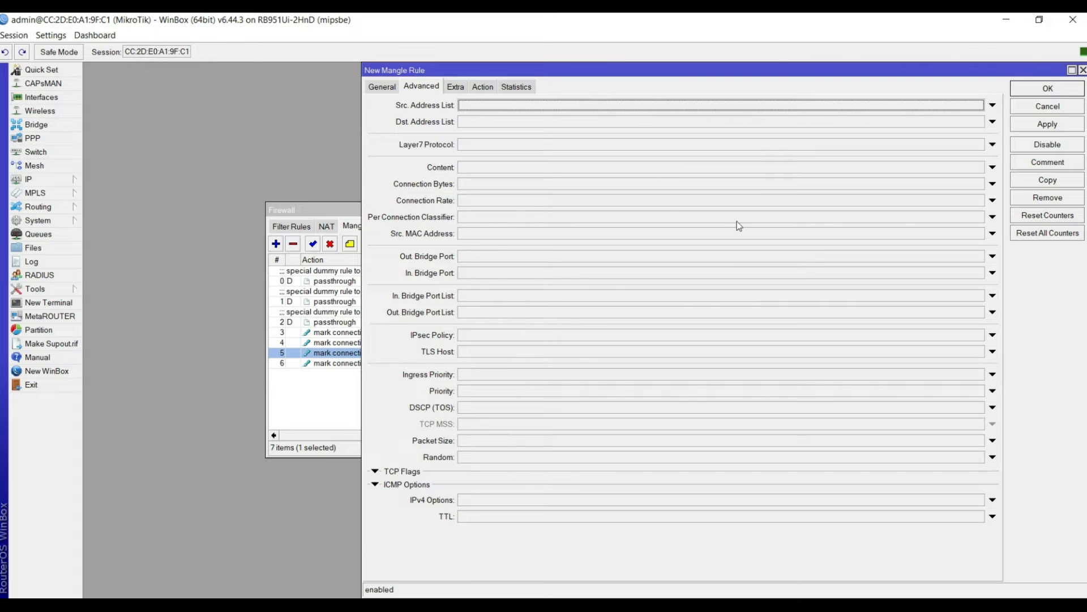
{"action": "left_click", "coordinate": [992, 217]}
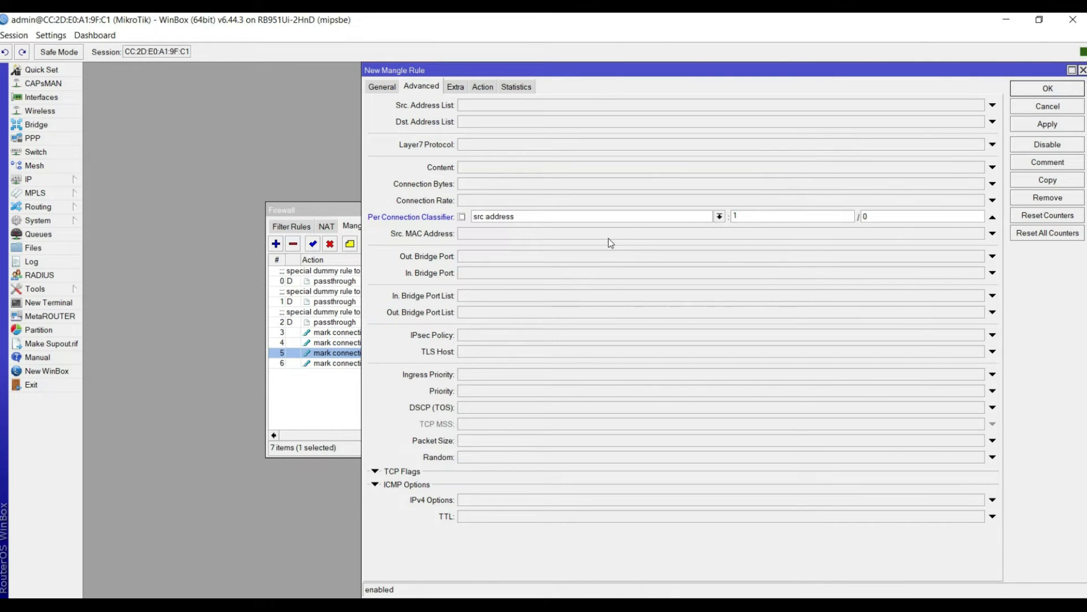
{"action": "left_click", "coordinate": [719, 217]}
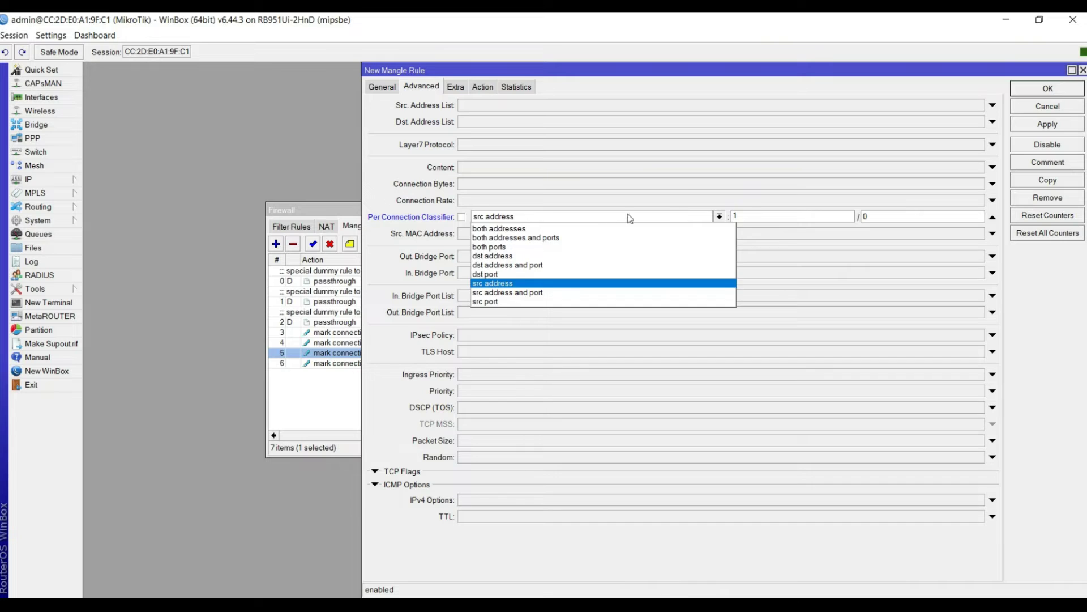
{"action": "left_click", "coordinate": [531, 236]}
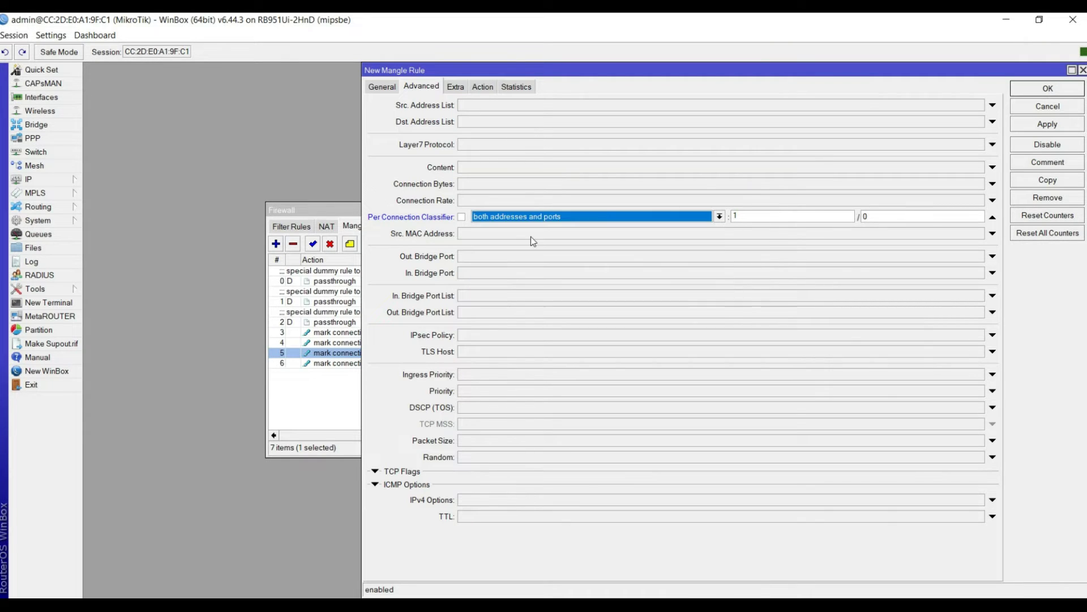
{"action": "left_click", "coordinate": [755, 216]}
{"action": "key", "text": "BackSpace"}
{"action": "type", "text": "2"}
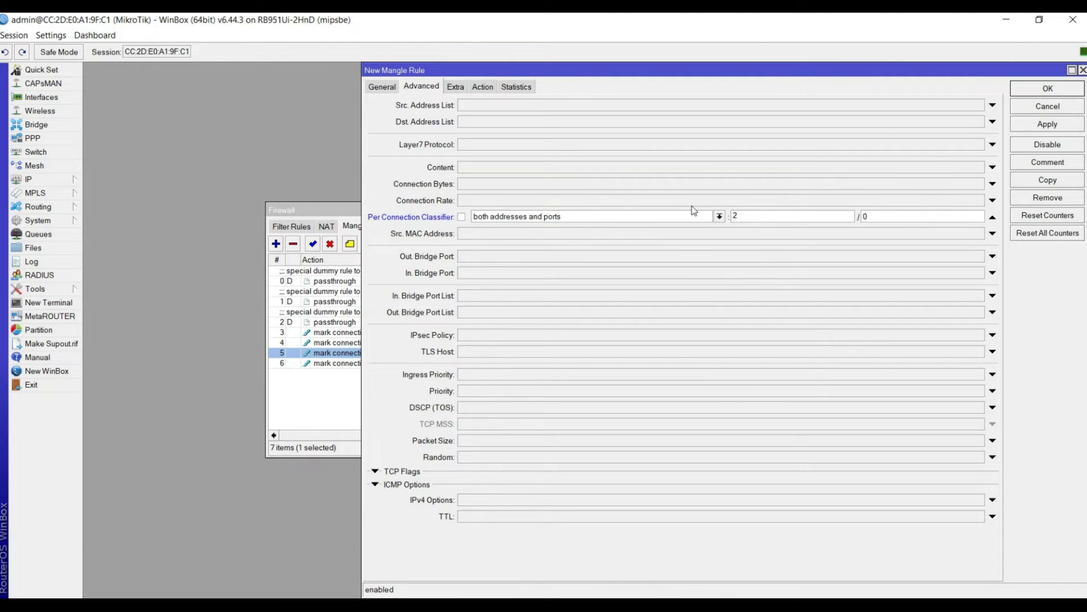
- Set the prerouting rule's action to mark connection with new connection mark to_WAN1, and save the rule
{"action": "left_click", "coordinate": [483, 86]}
{"action": "left_click", "coordinate": [480, 105]}
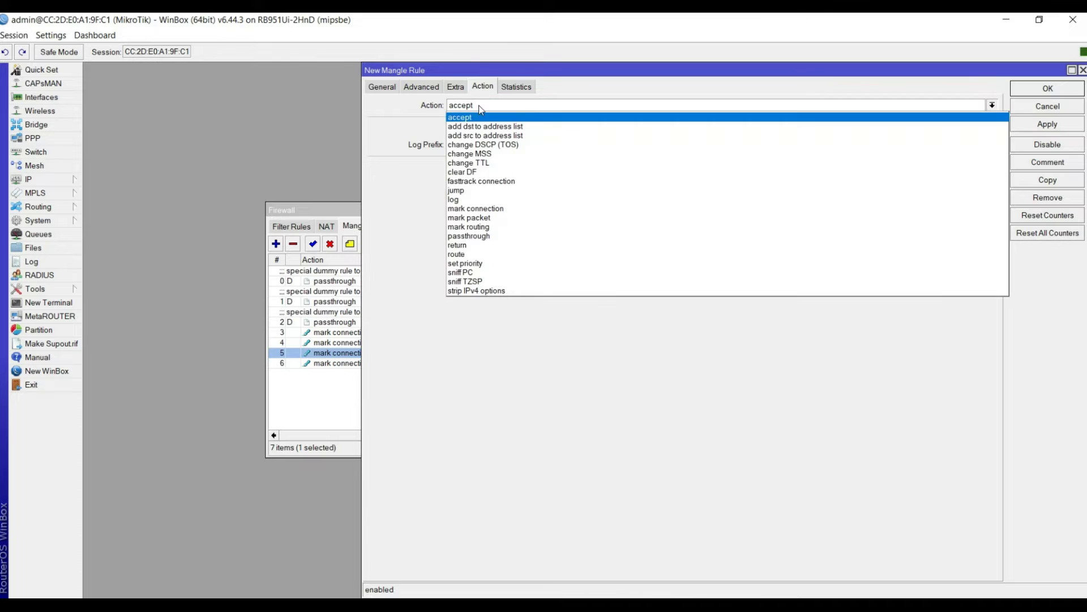
{"action": "left_click", "coordinate": [464, 209]}
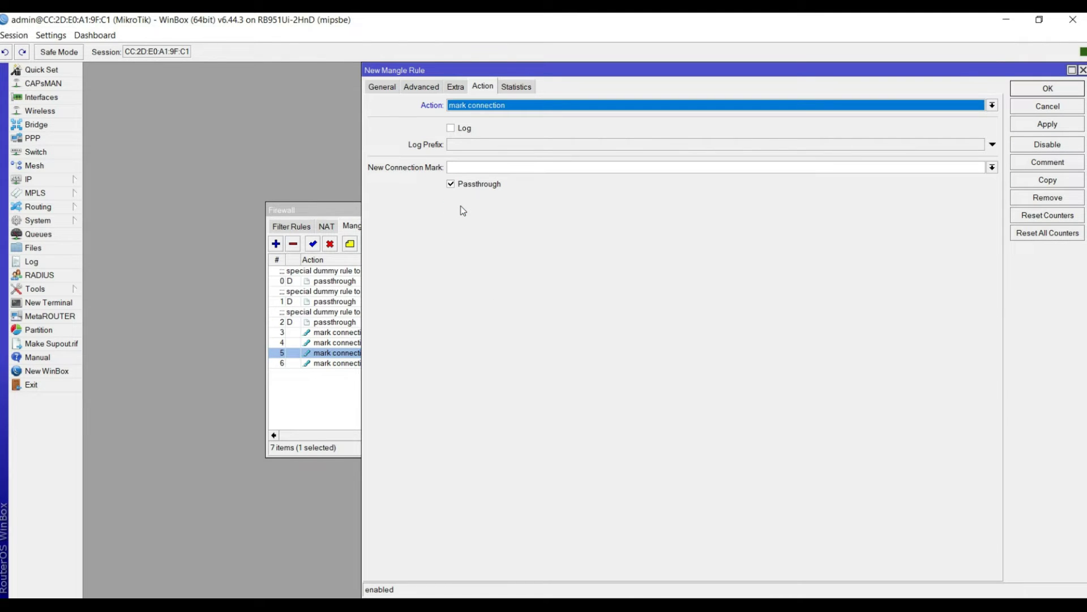
{"action": "left_click", "coordinate": [992, 168]}
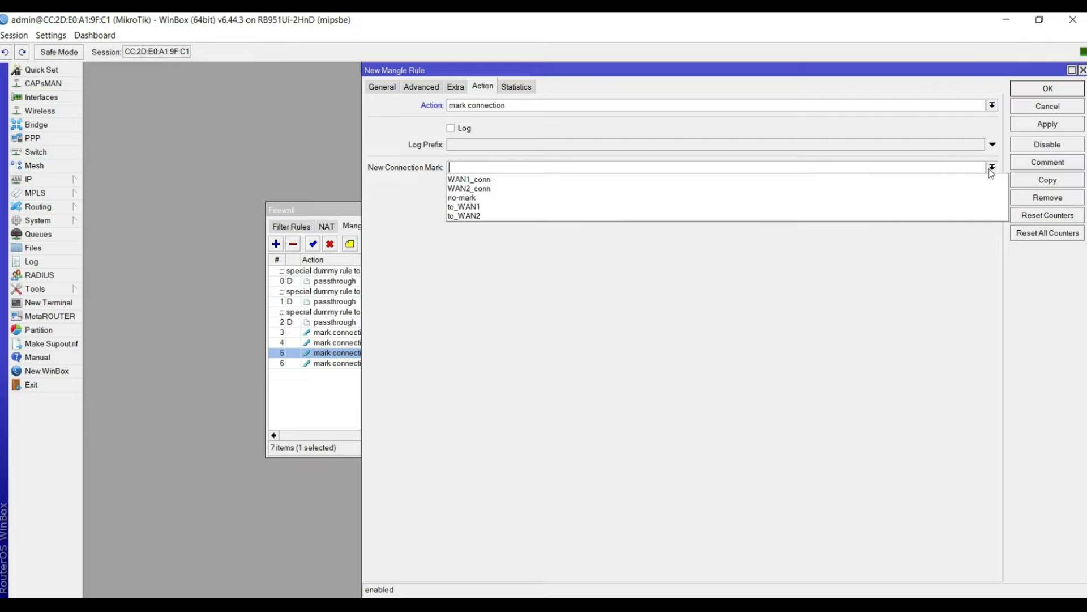
{"action": "left_click", "coordinate": [479, 207]}
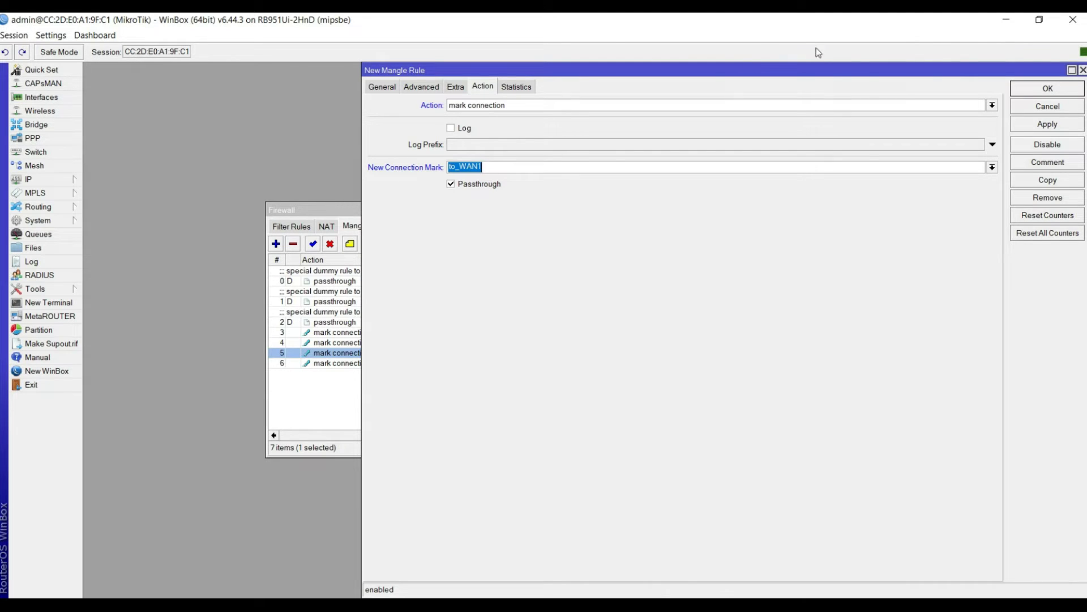
{"action": "left_click", "coordinate": [1034, 128]}
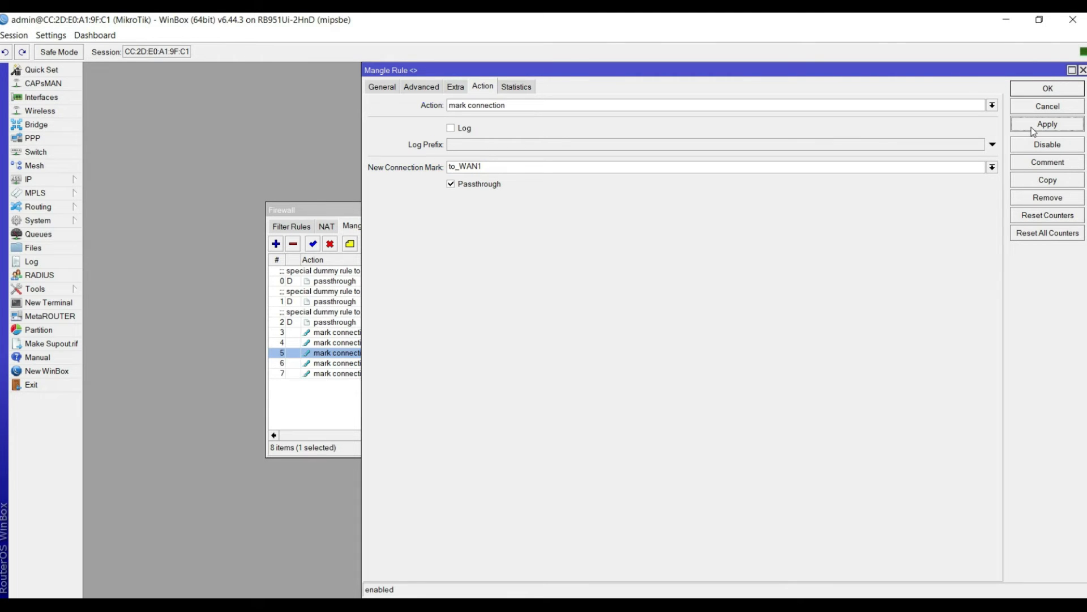
{"action": "left_click", "coordinate": [1038, 92]}
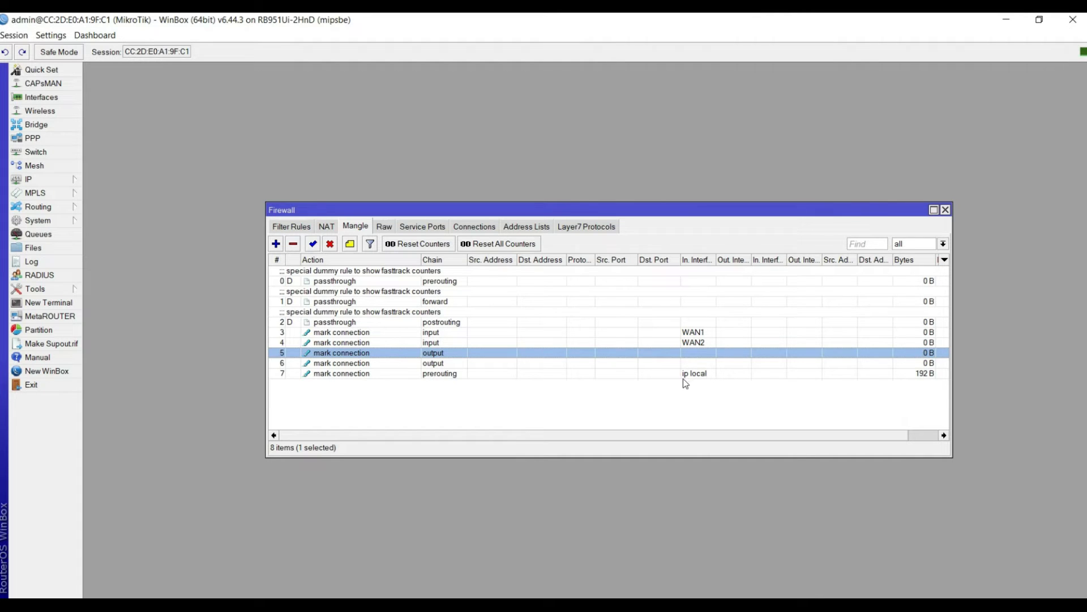
- Start a new prerouting mangle rule with incoming interface ip local
{"action": "left_click", "coordinate": [310, 374]}
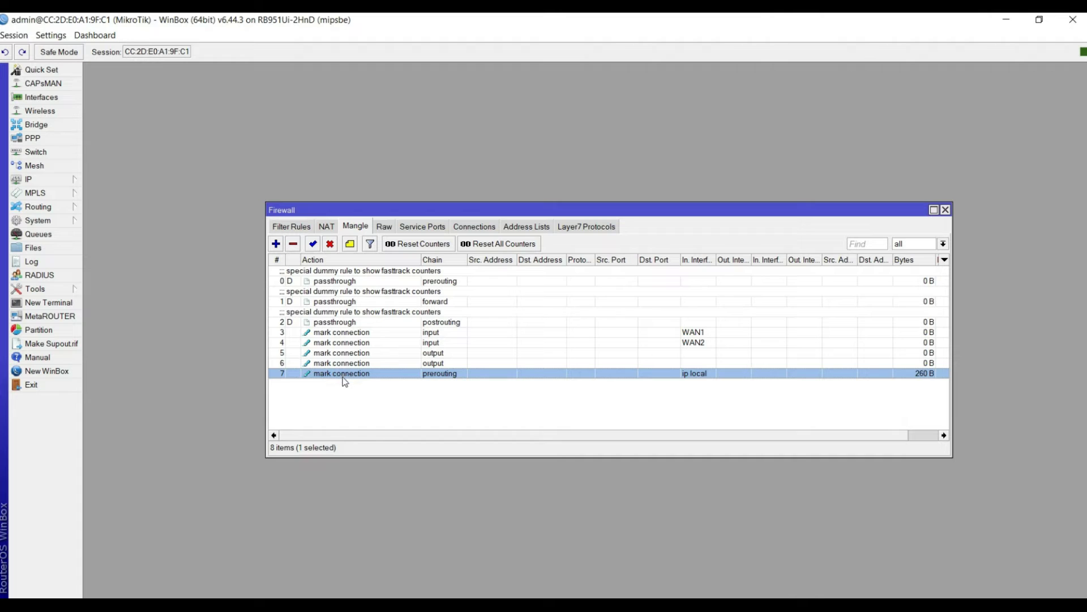
{"action": "left_click", "coordinate": [276, 243]}
{"action": "left_click", "coordinate": [369, 88]}
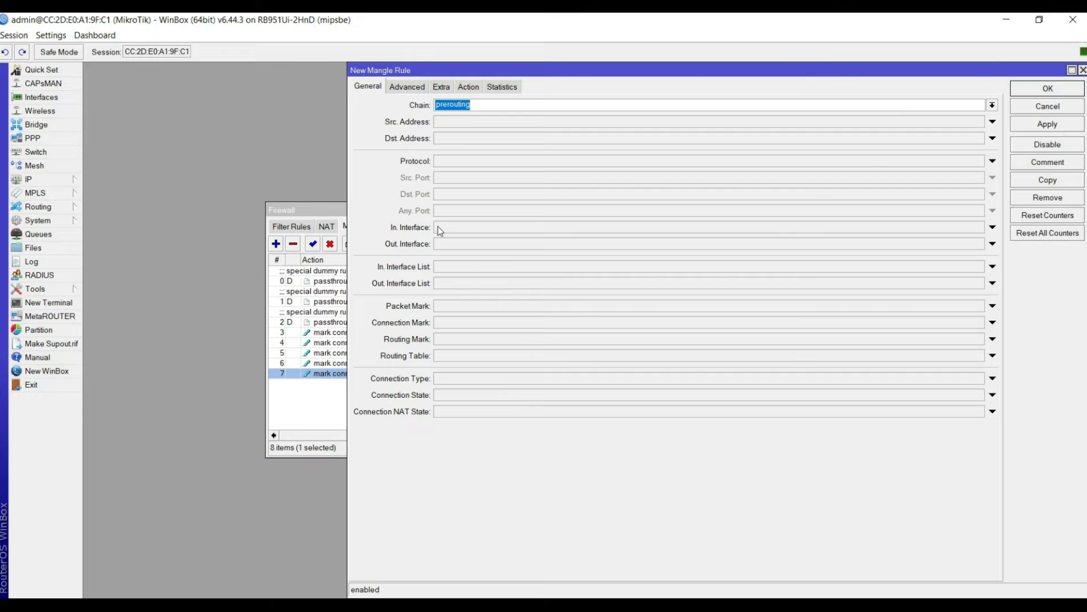
{"action": "left_click", "coordinate": [993, 228]}
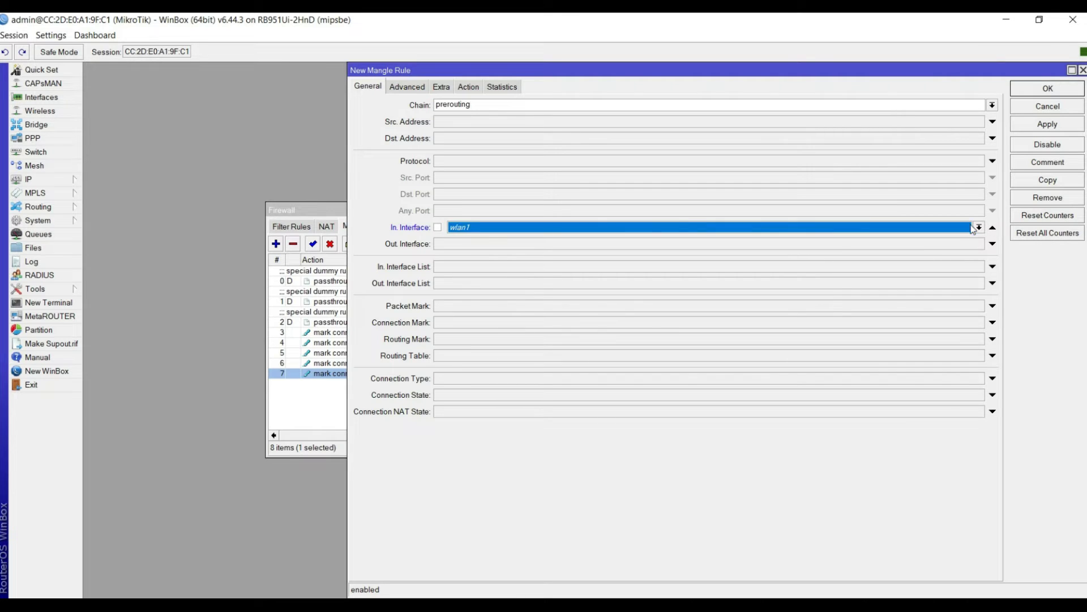
{"action": "left_click", "coordinate": [978, 227]}
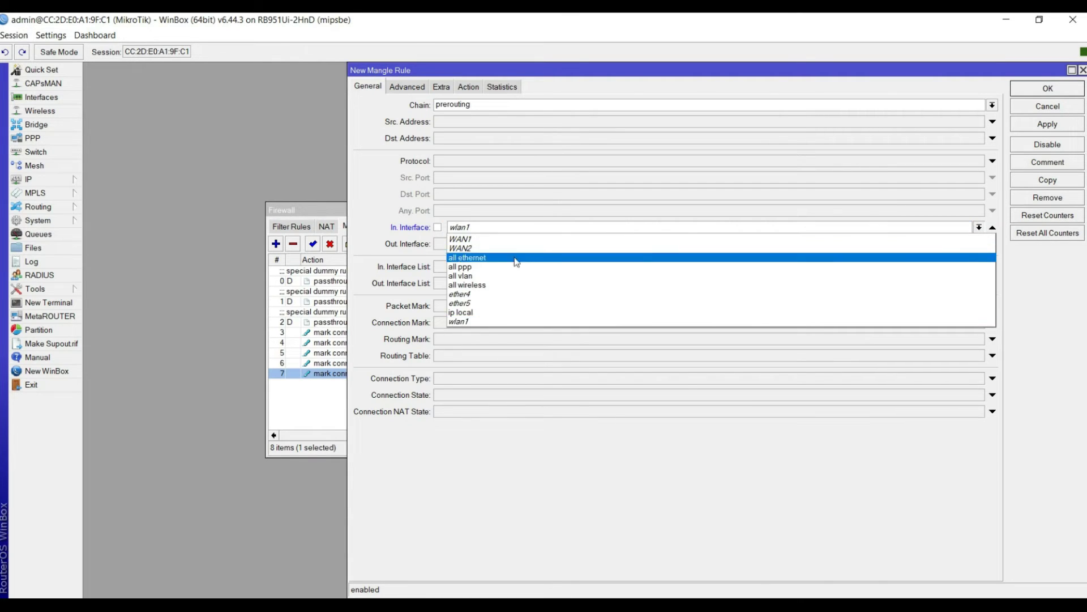
{"action": "left_click", "coordinate": [476, 314]}
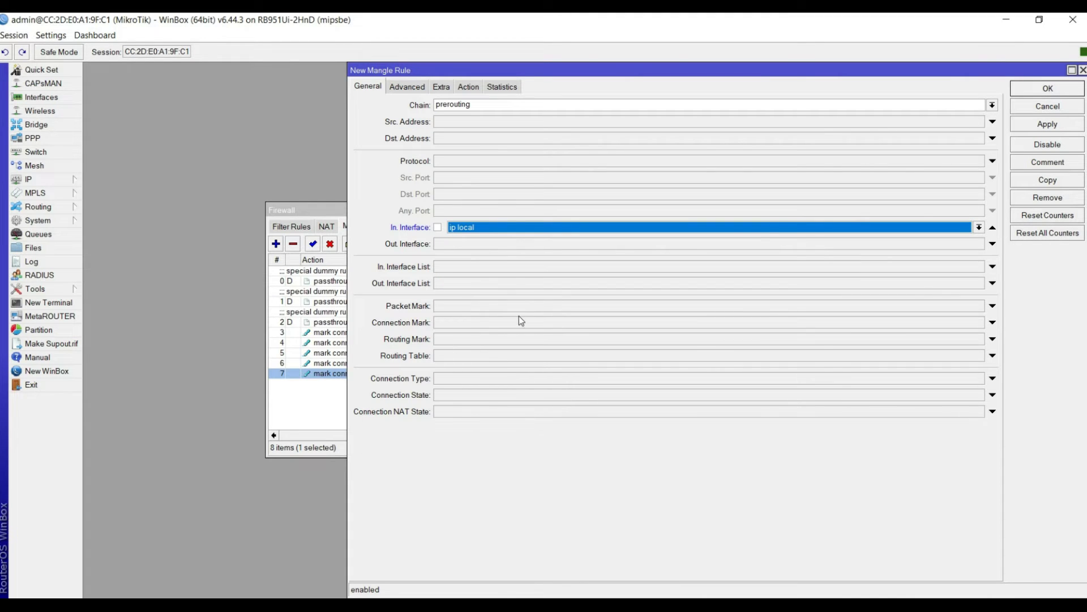
- Set the new prerouting rule's connection mark to WAN2_conn
{"action": "left_click", "coordinate": [993, 306]}
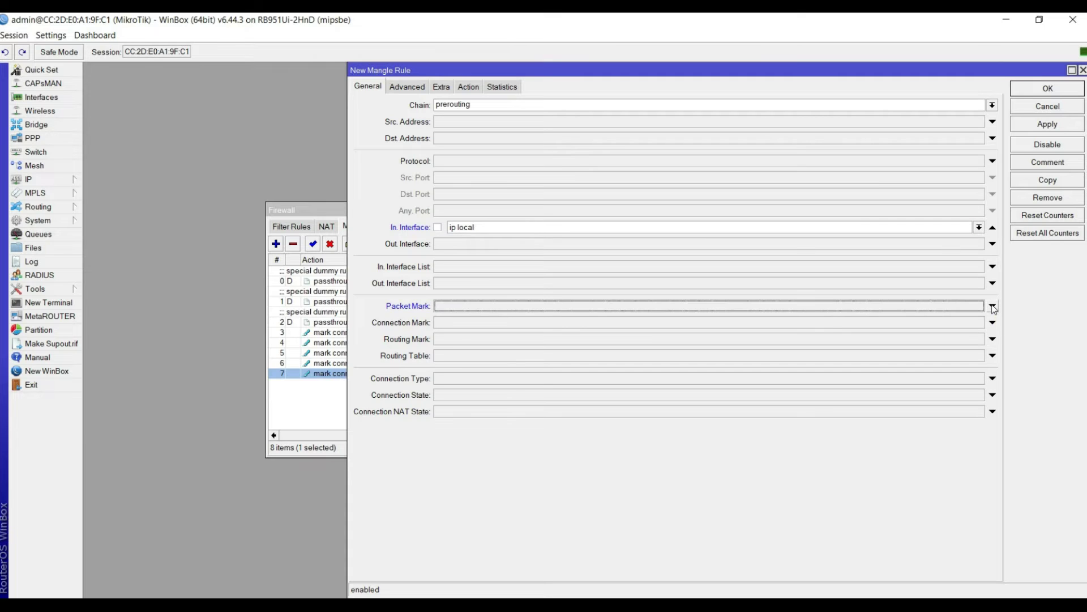
{"action": "left_click", "coordinate": [993, 322]}
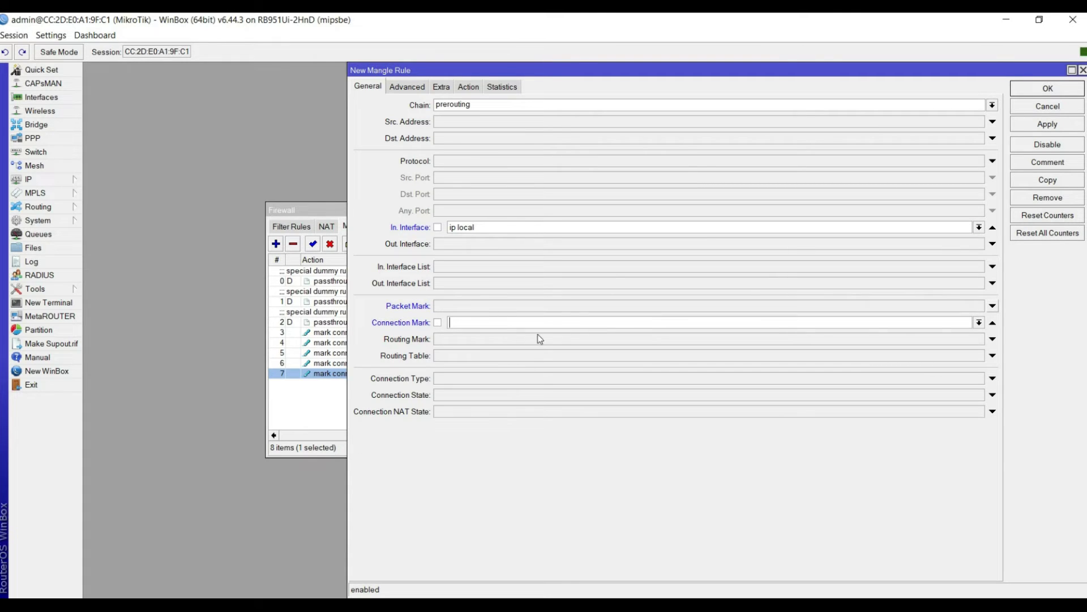
{"action": "left_click", "coordinate": [980, 323]}
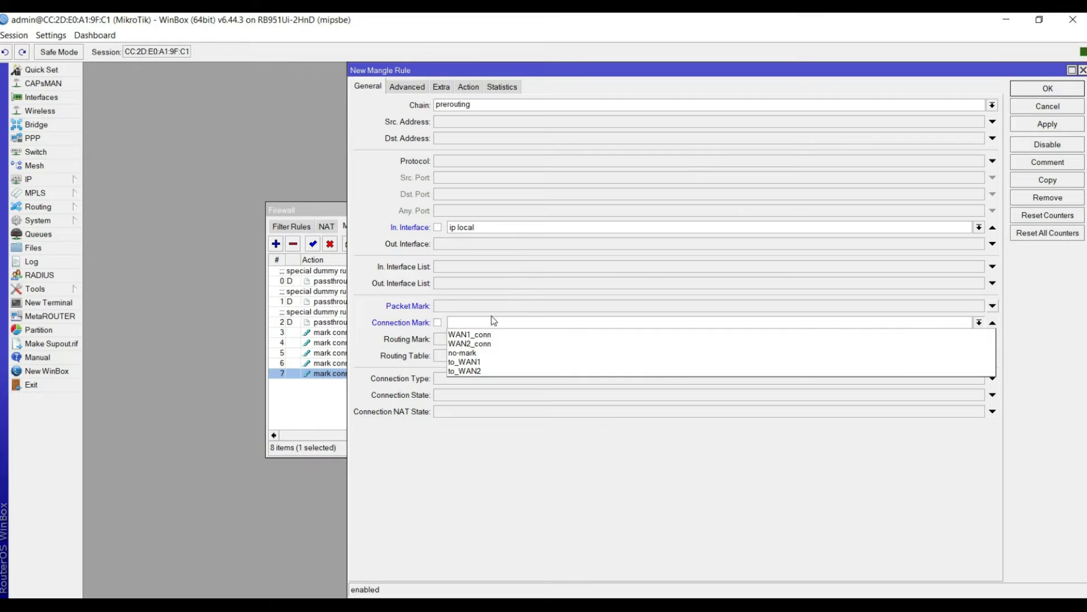
{"action": "left_click", "coordinate": [475, 344]}
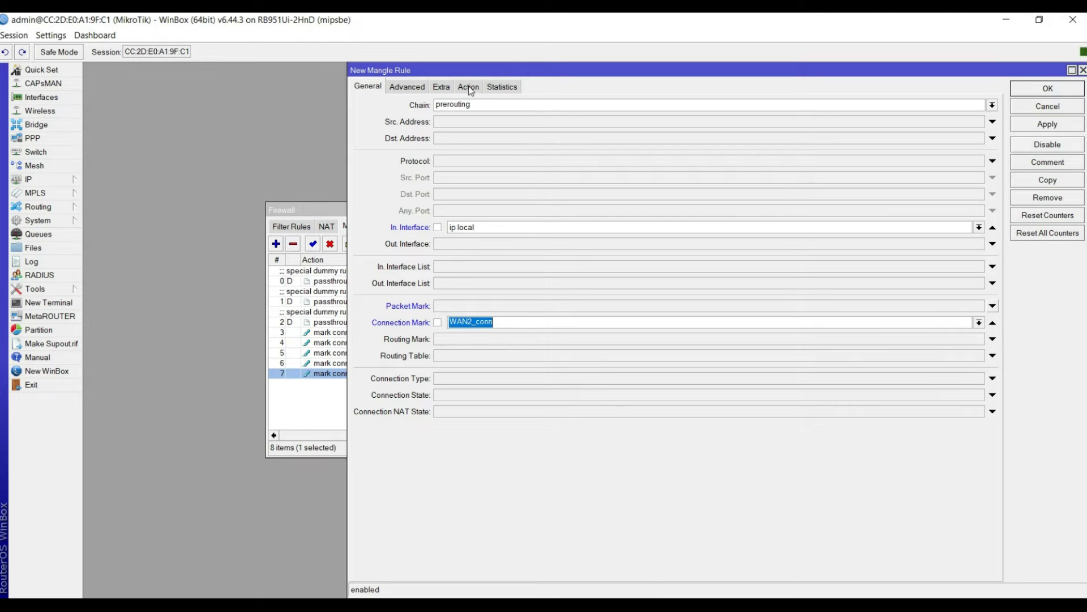
- Set the new prerouting rule's per connection classifier to both addresses and ports with values 2/1, and apply it
{"action": "left_click", "coordinate": [406, 88]}
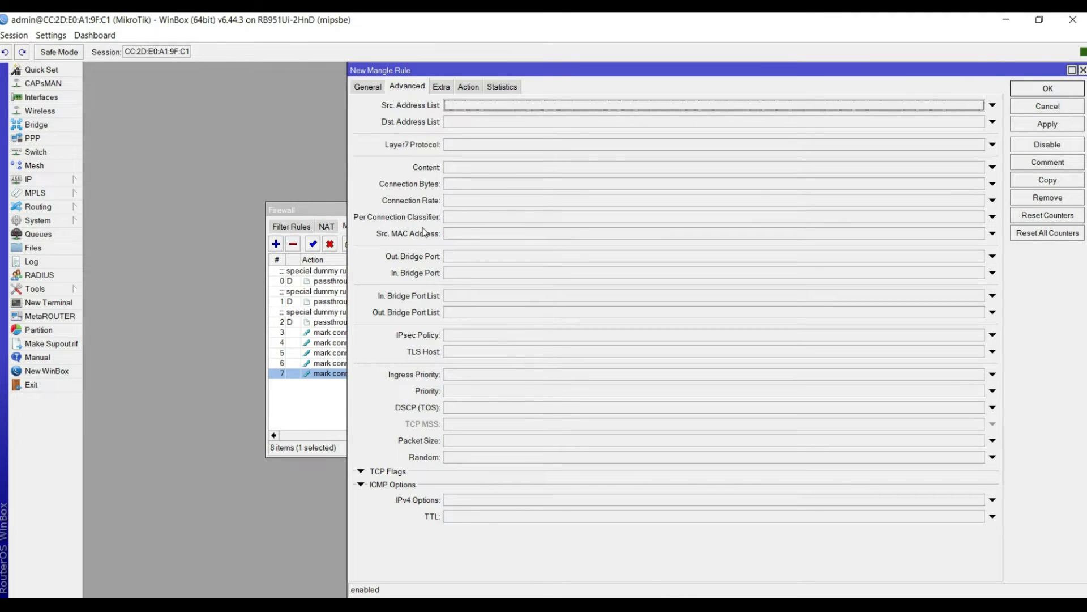
{"action": "left_click", "coordinate": [993, 217]}
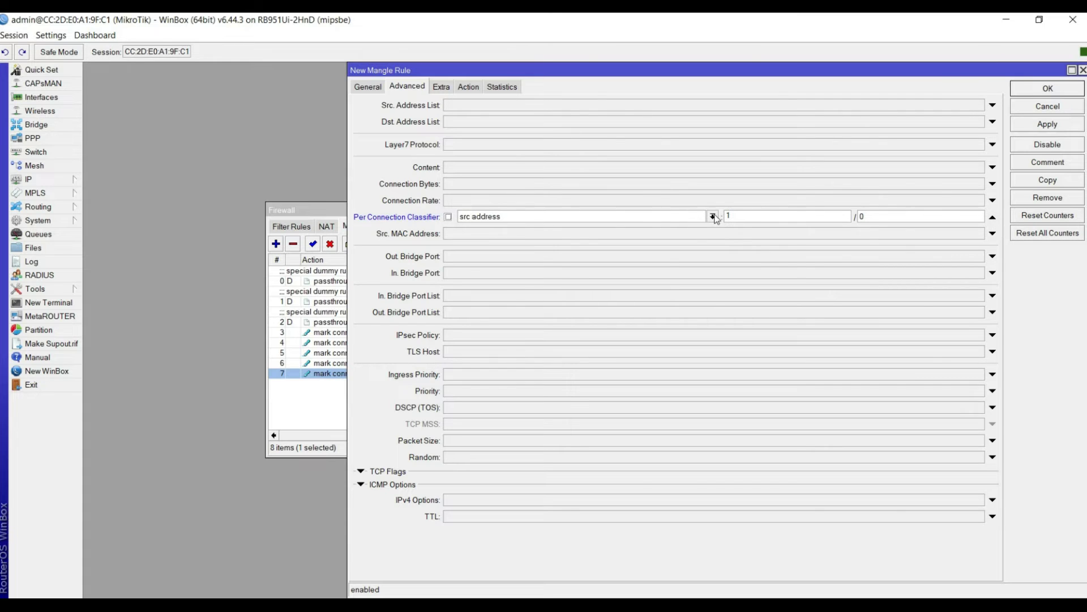
{"action": "left_click", "coordinate": [712, 216]}
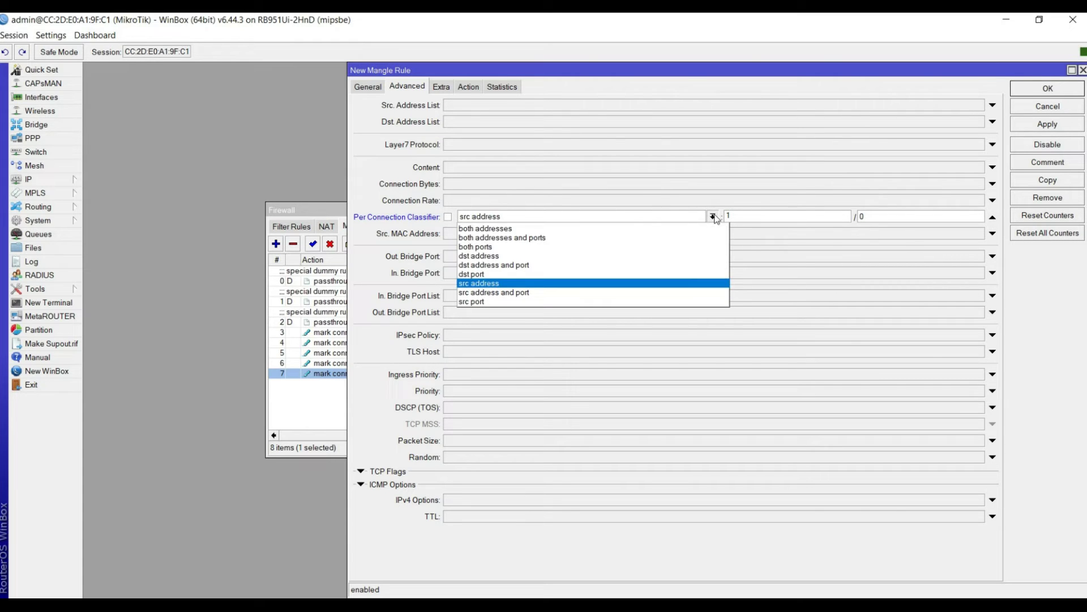
{"action": "left_click", "coordinate": [507, 238]}
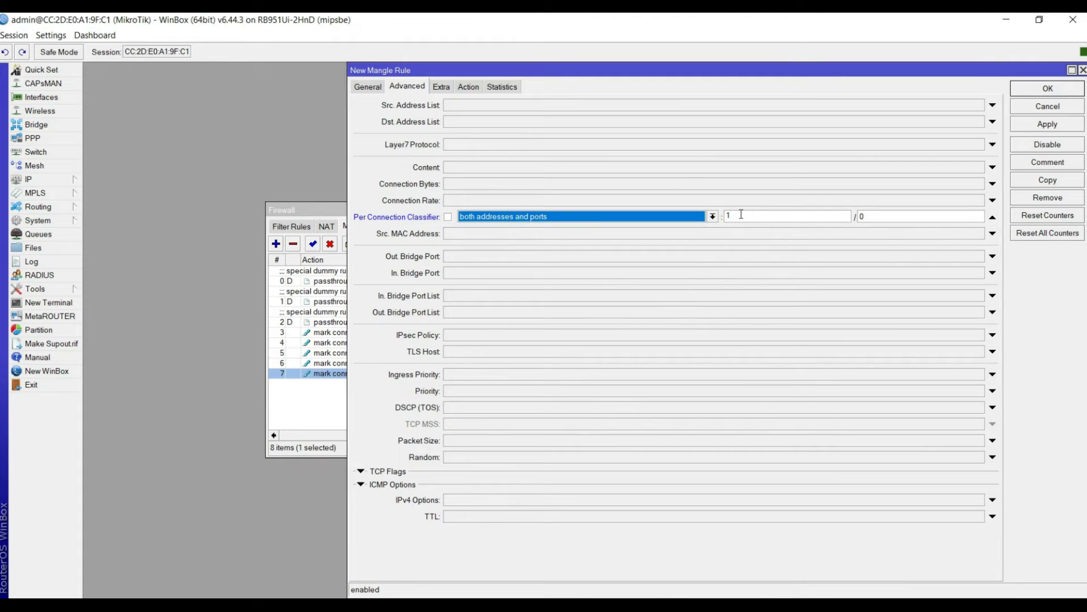
{"action": "left_click", "coordinate": [741, 216]}
{"action": "key", "text": "BackSpace"}
{"action": "type", "text": "2"}
{"action": "left_click", "coordinate": [873, 216]}
{"action": "key", "text": "BackSpace"}
{"action": "type", "text": "1"}
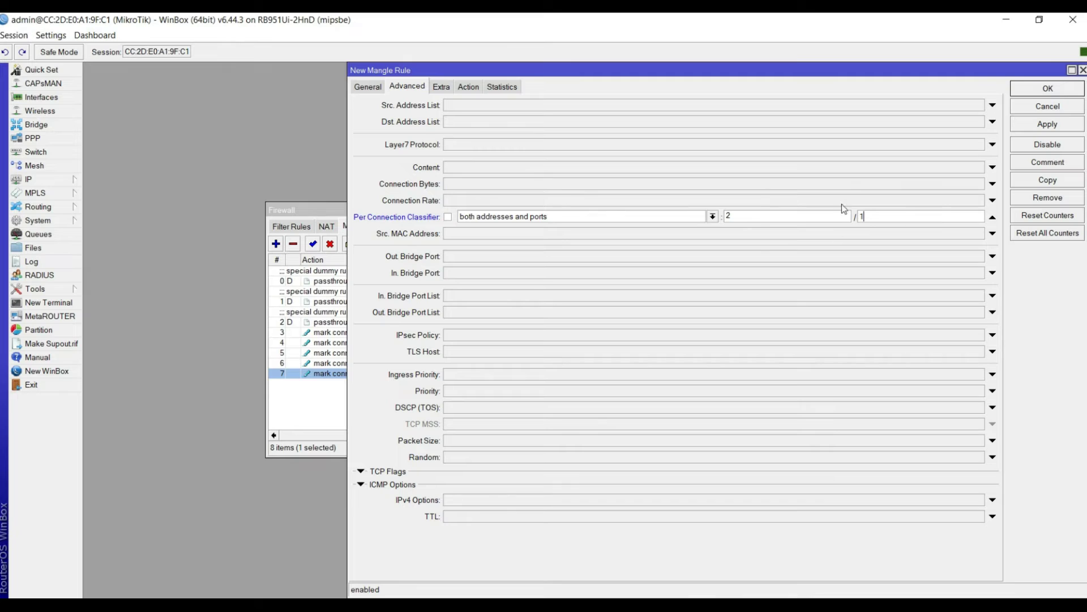
{"action": "left_click", "coordinate": [1057, 124]}
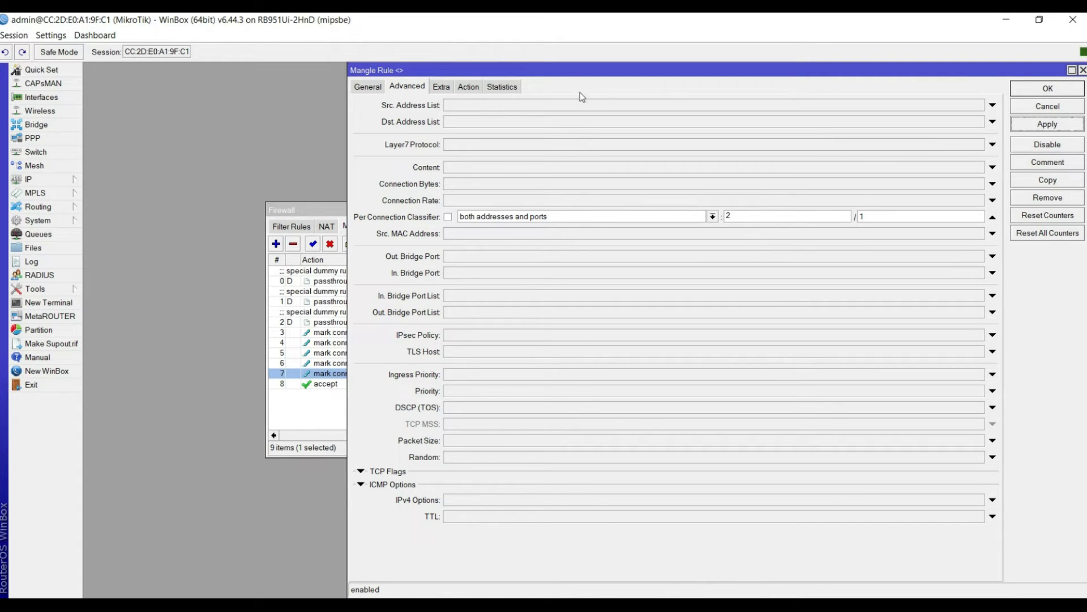
- Set the second prerouting rule's action to mark connection with new connection mark to_WAN2, and save the rule
{"action": "left_click", "coordinate": [464, 86]}
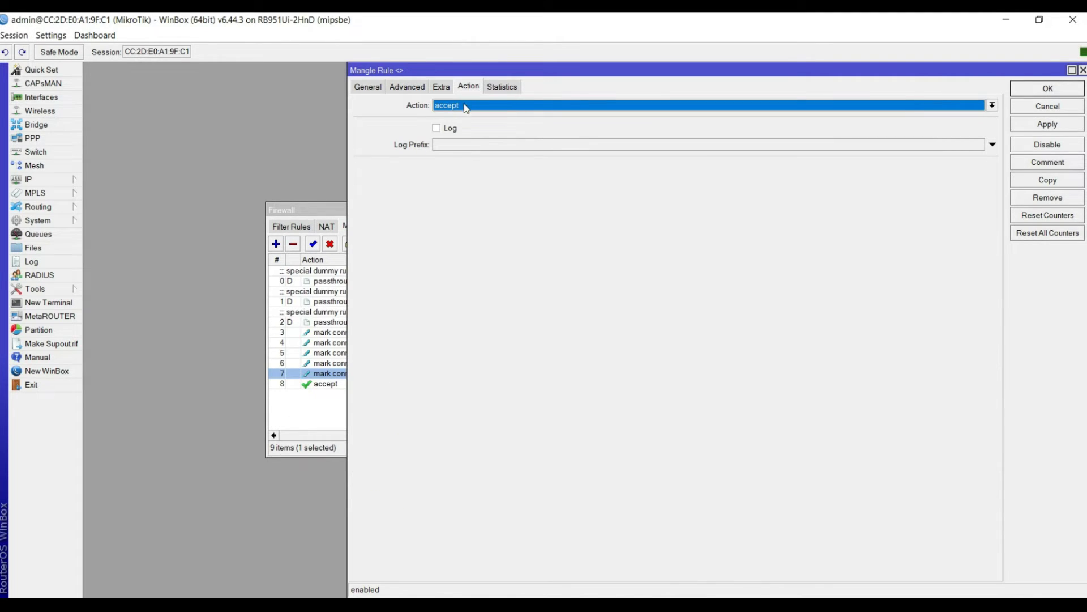
{"action": "left_click", "coordinate": [465, 103]}
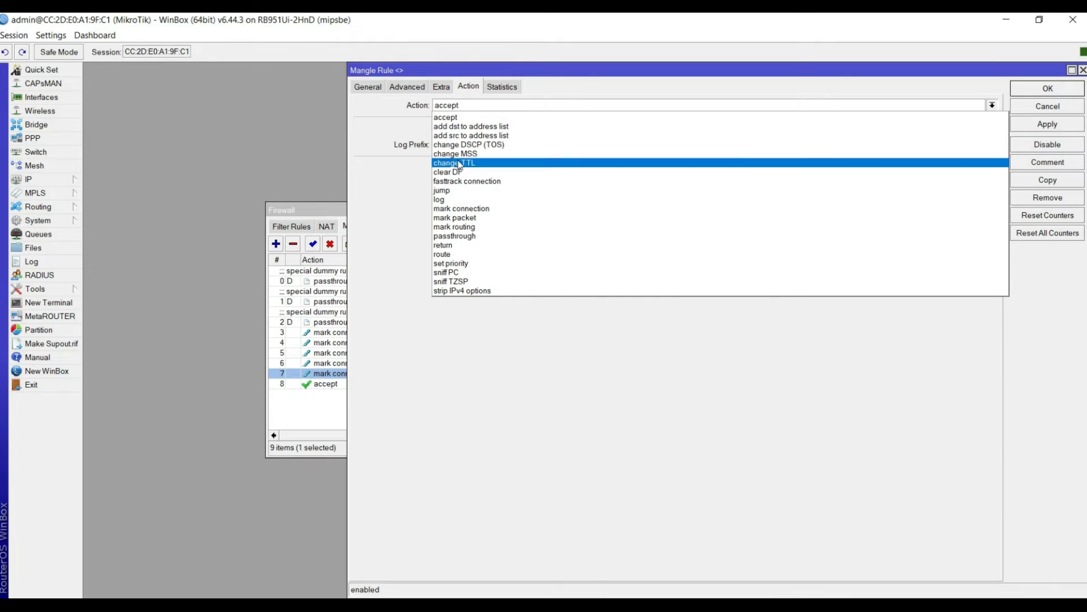
{"action": "left_click", "coordinate": [465, 209]}
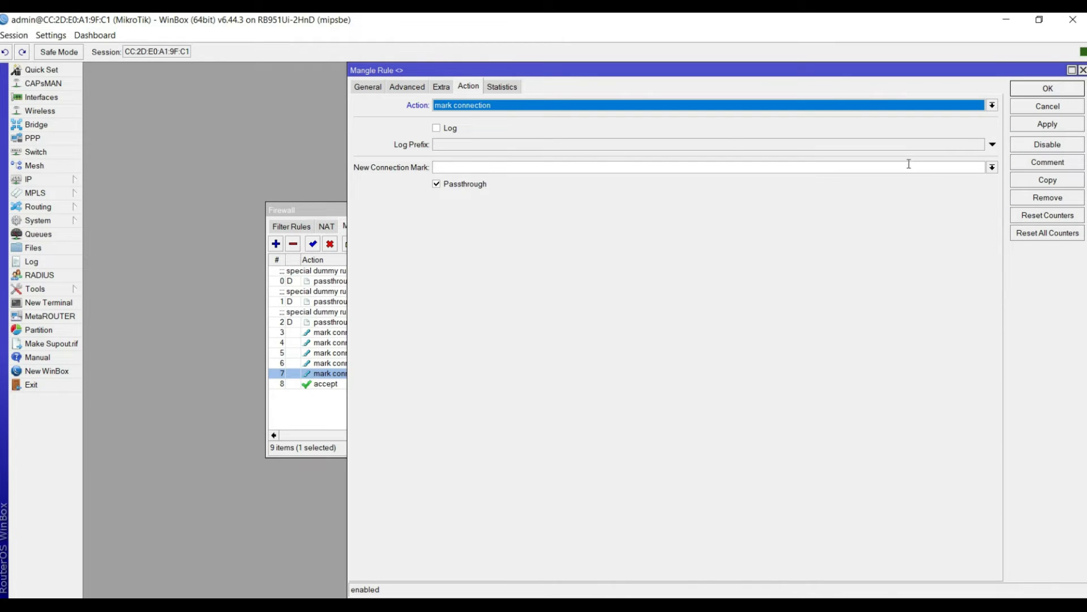
{"action": "left_click", "coordinate": [992, 168]}
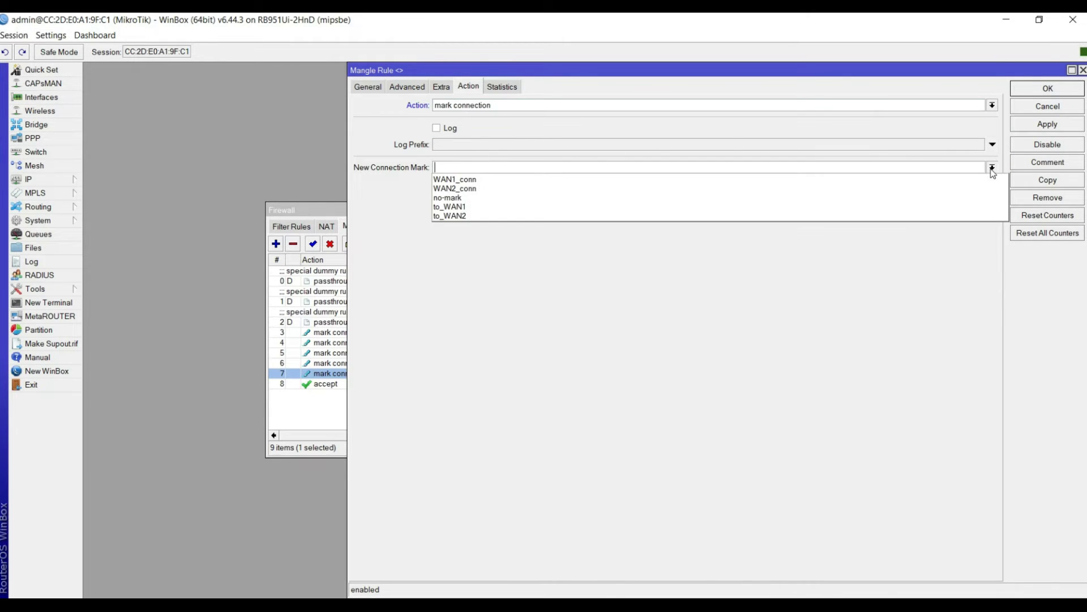
{"action": "left_click", "coordinate": [454, 215]}
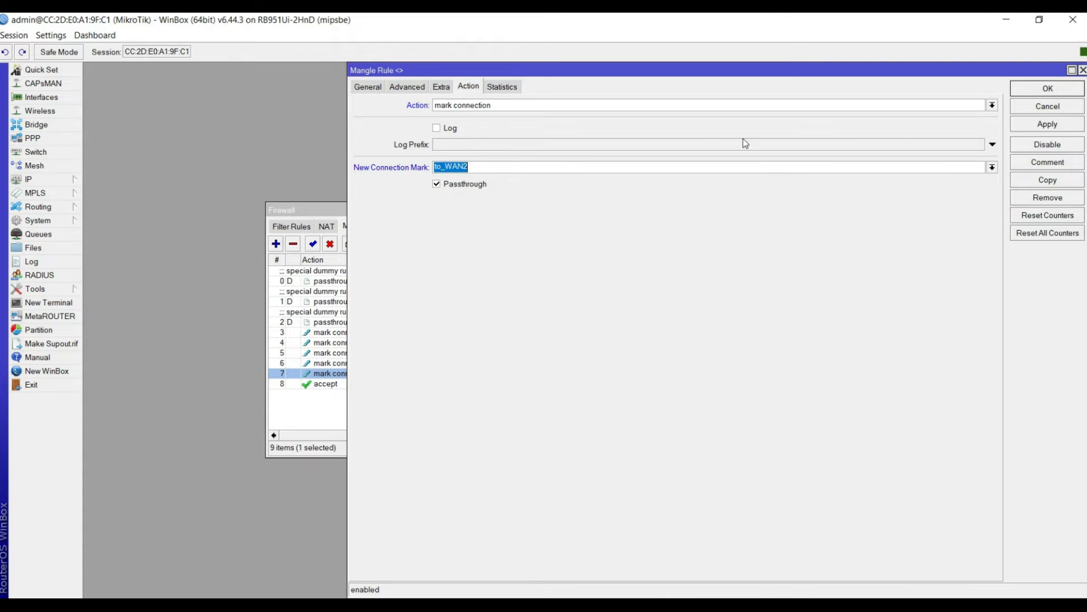
{"action": "left_click", "coordinate": [1028, 124]}
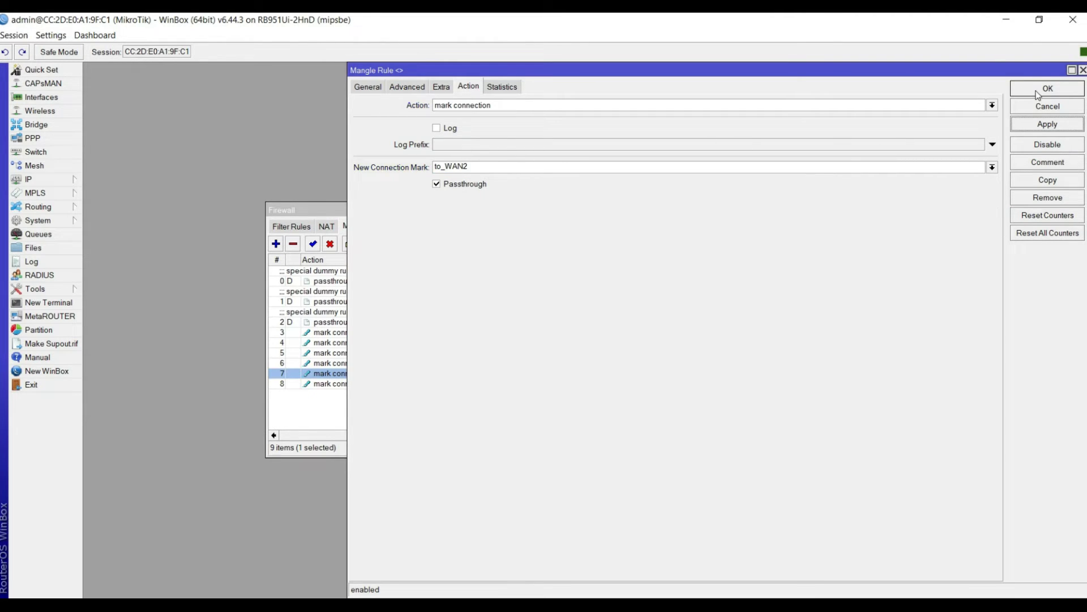
{"action": "left_click", "coordinate": [1039, 91]}
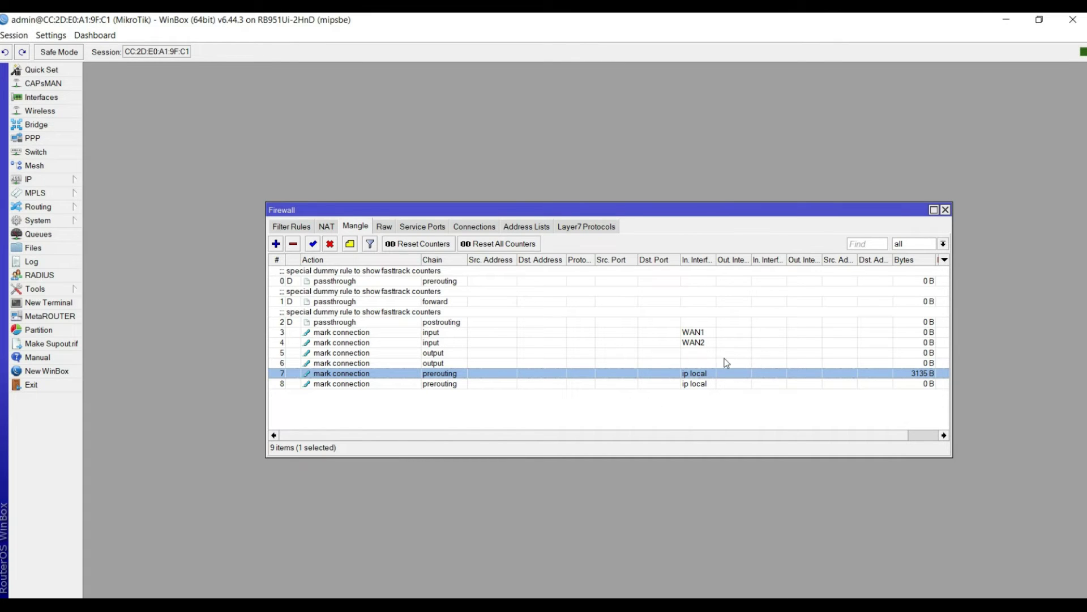
- Review the action settings of the second ip local prerouting rule and close it
{"action": "double_click", "coordinate": [684, 385]}
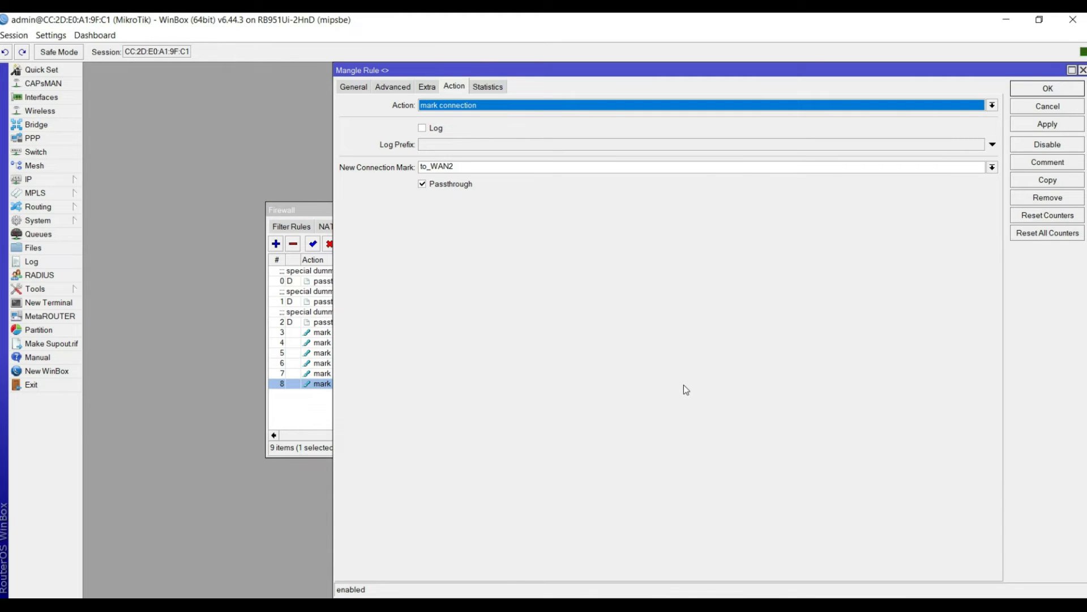
{"action": "left_click", "coordinate": [1046, 125]}
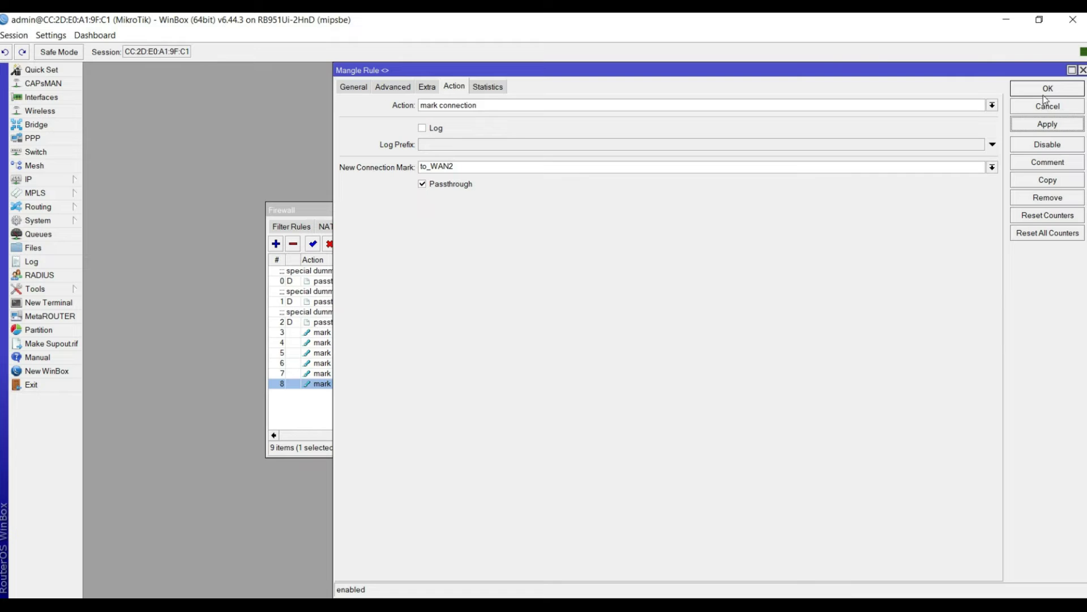
{"action": "left_click", "coordinate": [1045, 97]}
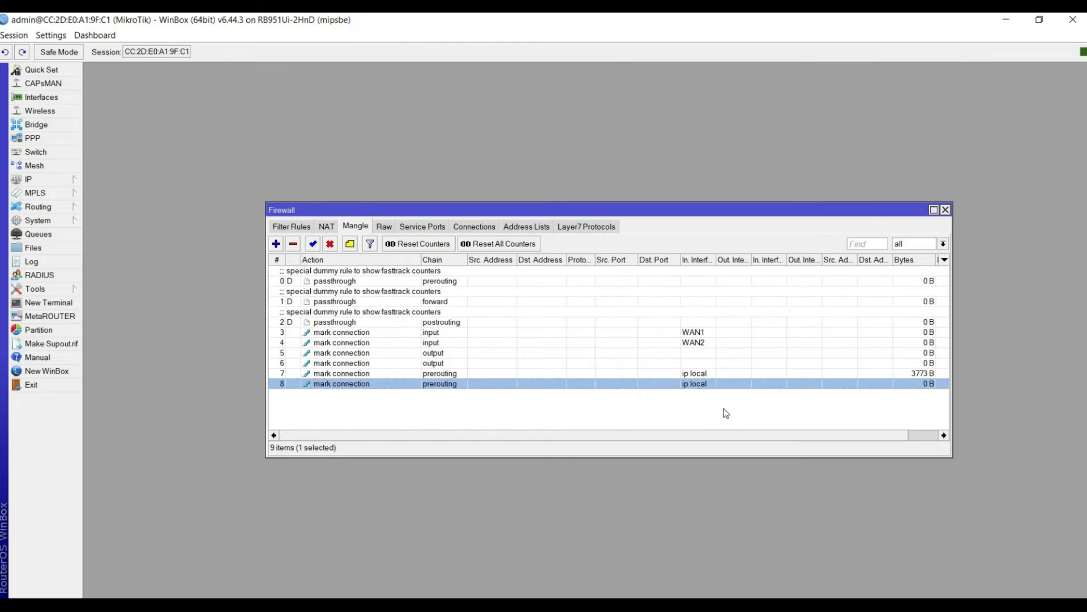
- Set the connection mark of the first ip local prerouting rule to WAN1_conn, save it, and reopen the rule to check it
{"action": "double_click", "coordinate": [671, 376]}
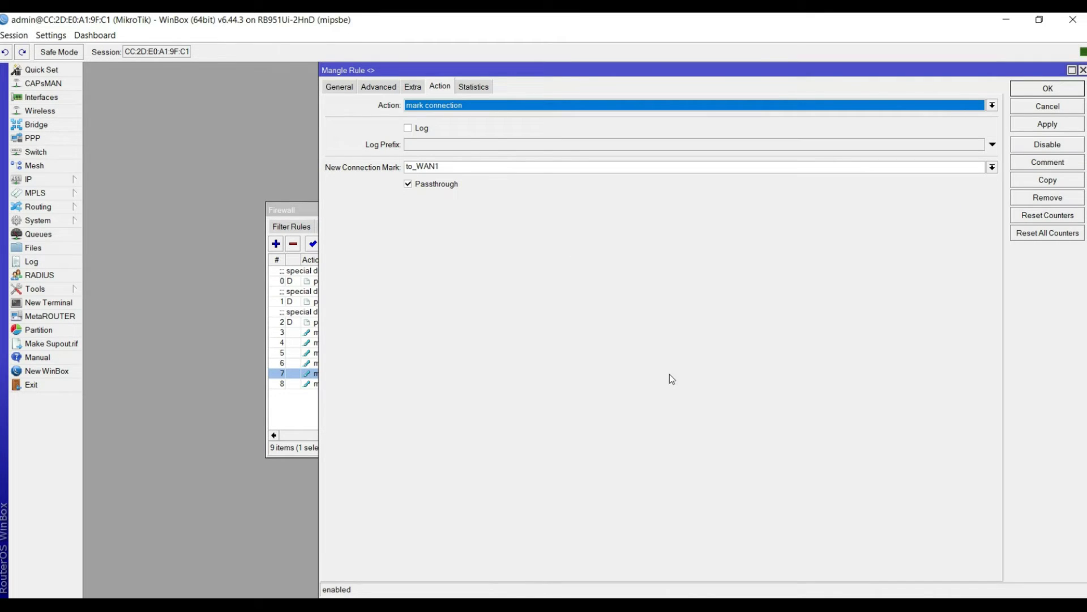
{"action": "left_click", "coordinate": [339, 88]}
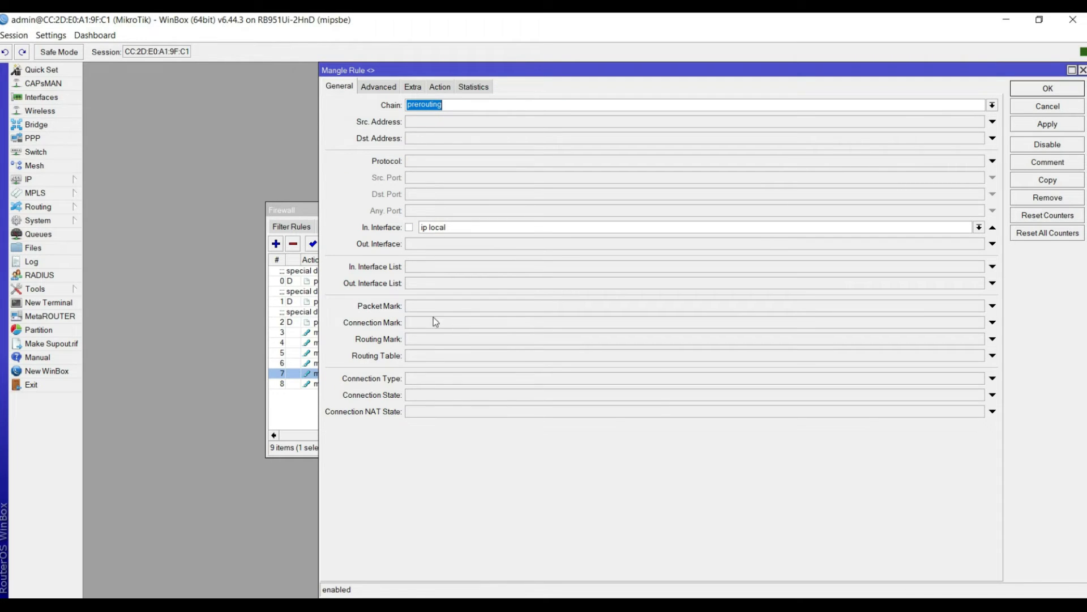
{"action": "left_click", "coordinate": [993, 322]}
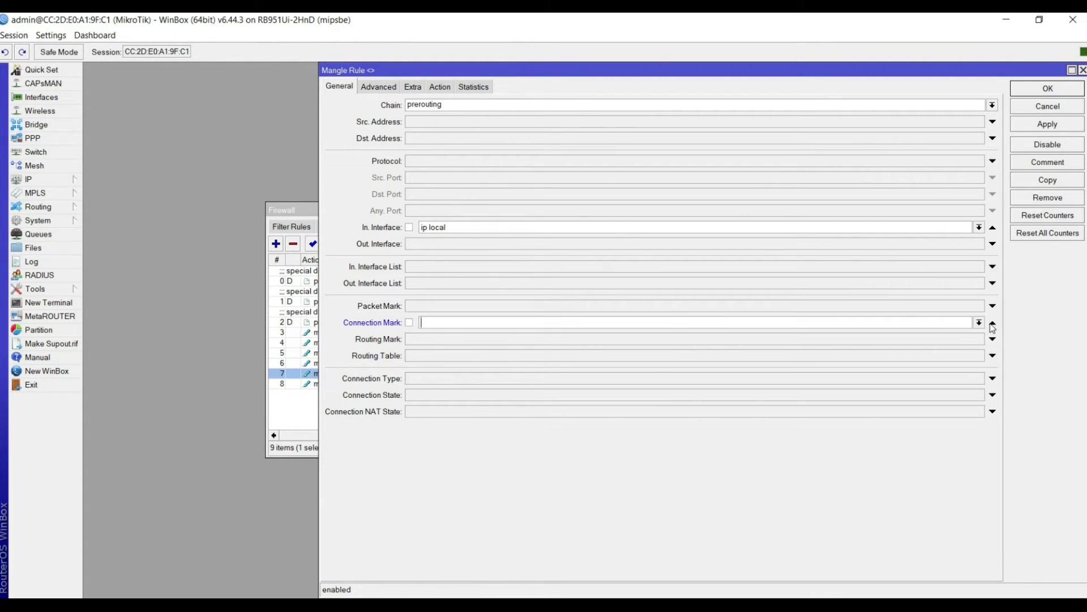
{"action": "left_click", "coordinate": [978, 322]}
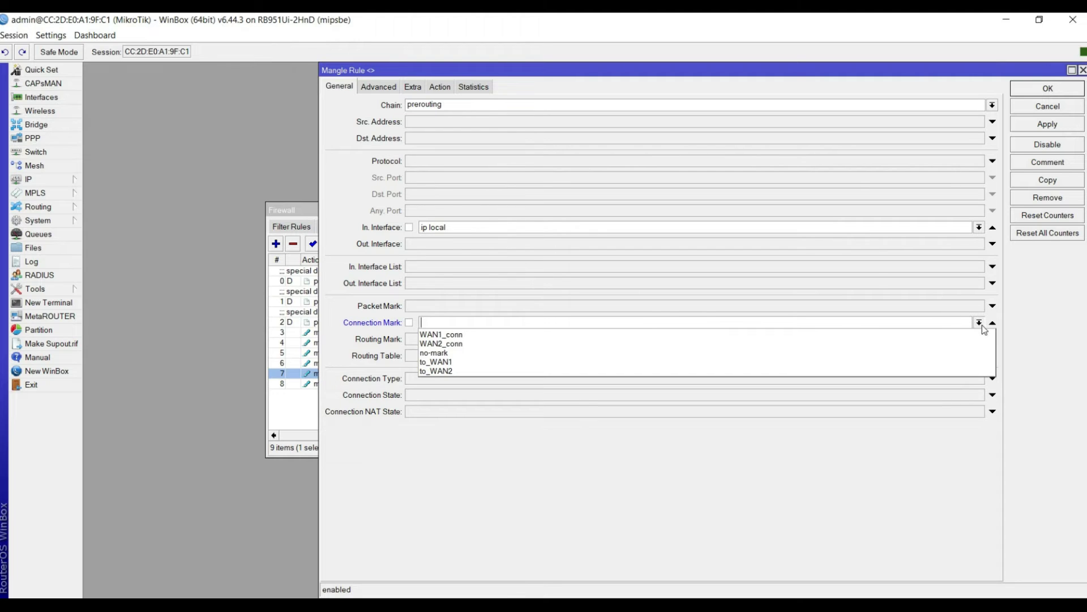
{"action": "left_click", "coordinate": [447, 332]}
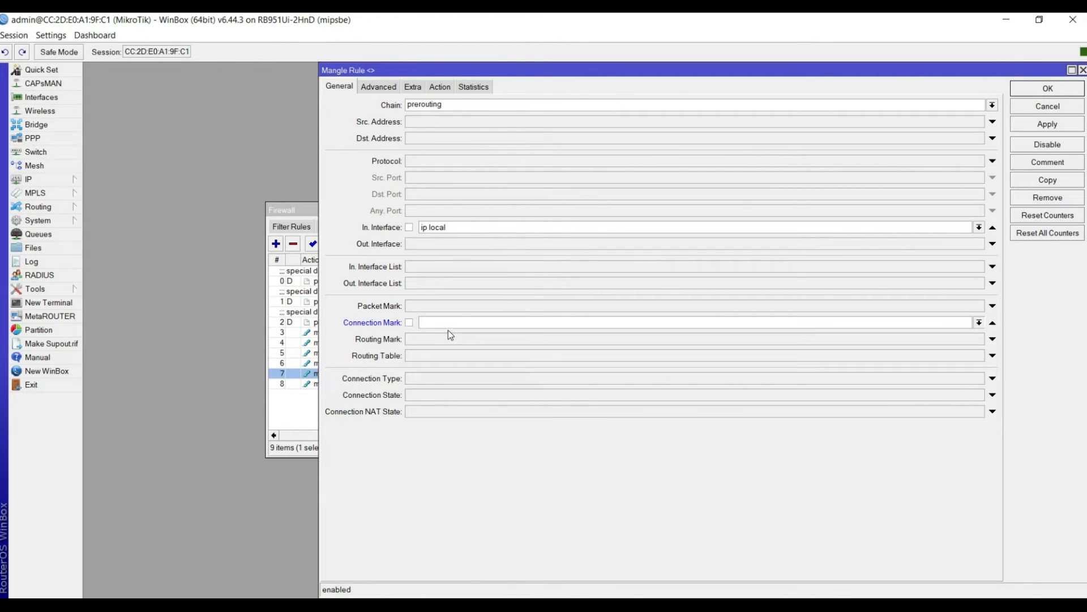
{"action": "left_click", "coordinate": [1035, 126]}
{"action": "left_click", "coordinate": [1047, 89]}
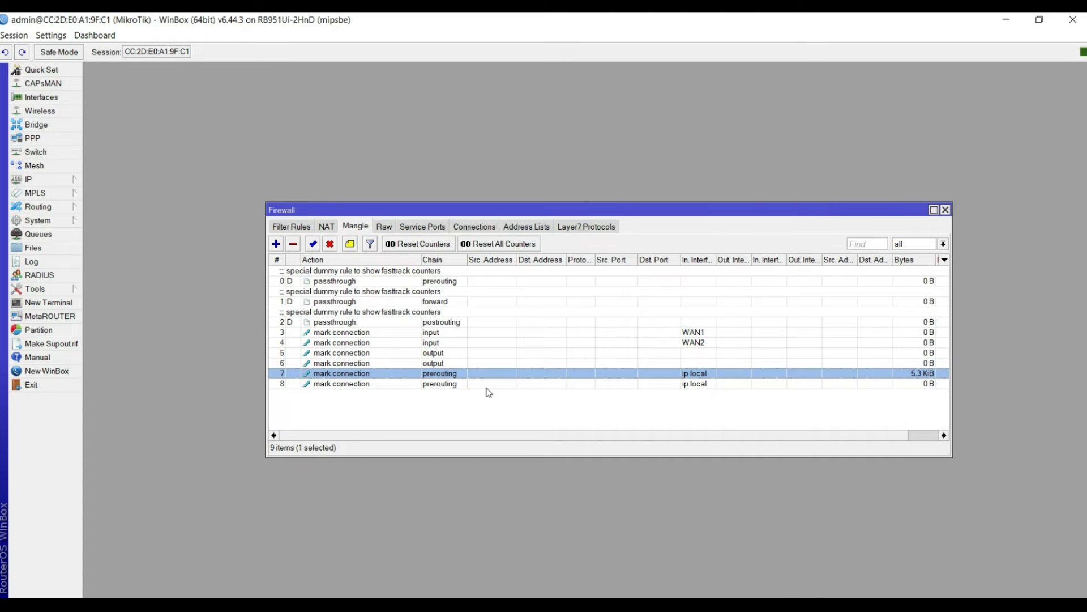
{"action": "double_click", "coordinate": [524, 378]}
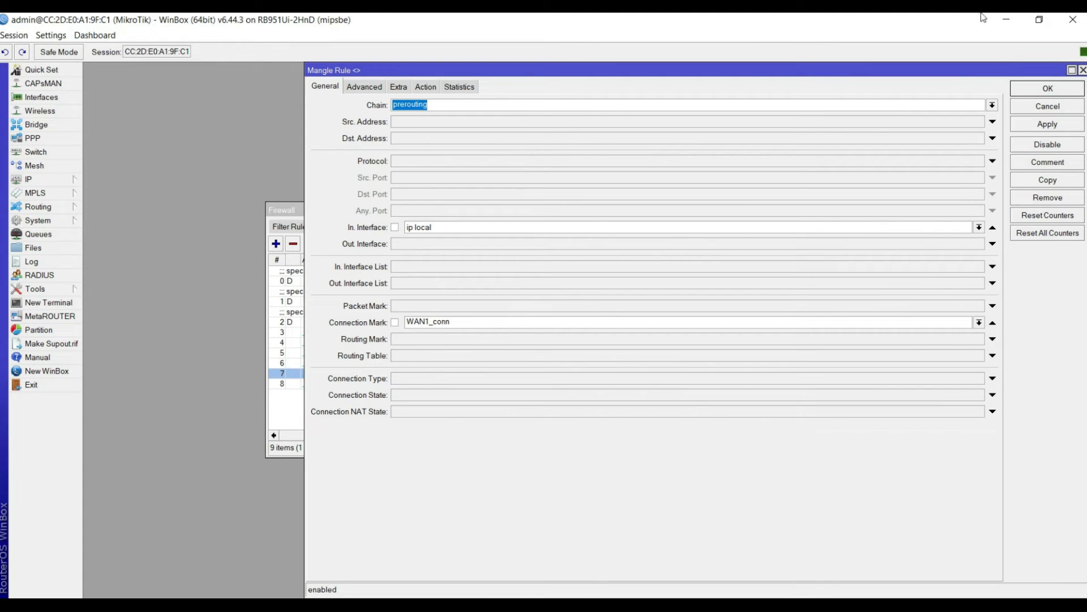
{"action": "left_click", "coordinate": [1045, 87]}
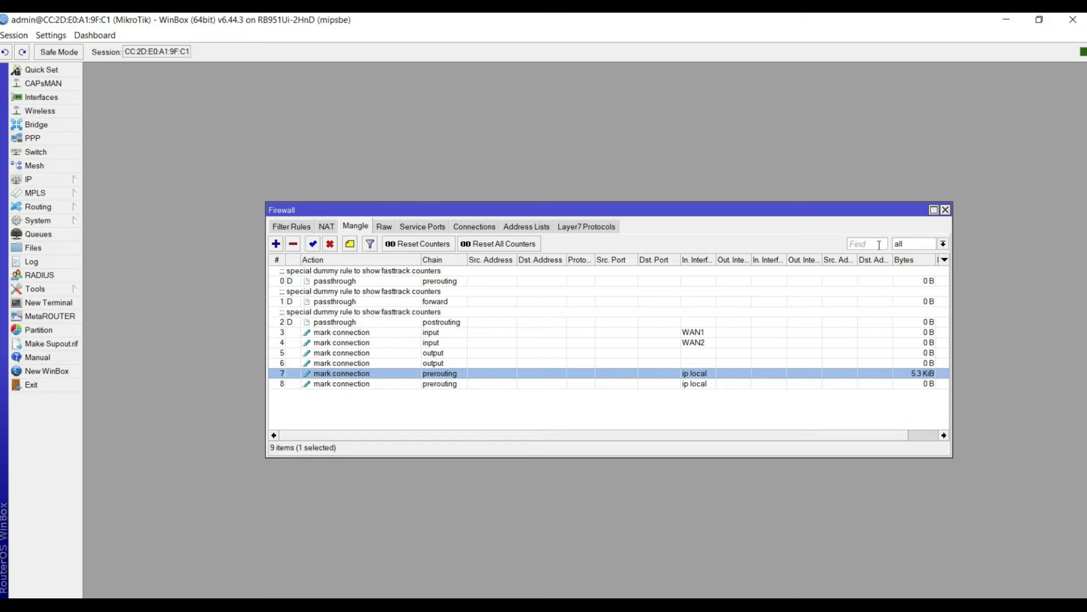
- Start a new firewall NAT rule in the srcnat chain with out interface WAN1
{"action": "left_click", "coordinate": [945, 210]}
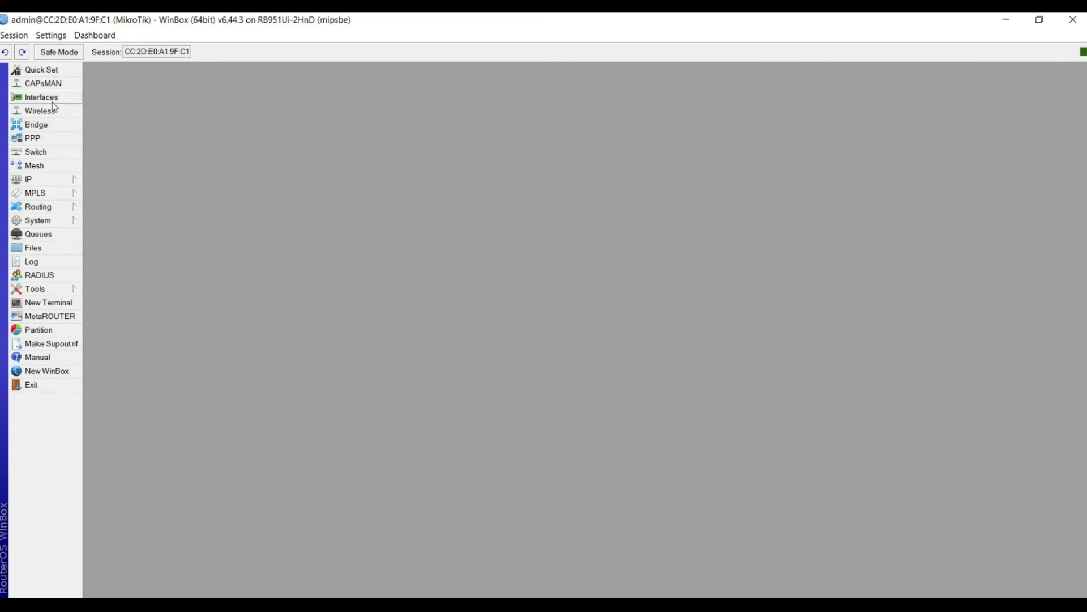
{"action": "left_click", "coordinate": [43, 181]}
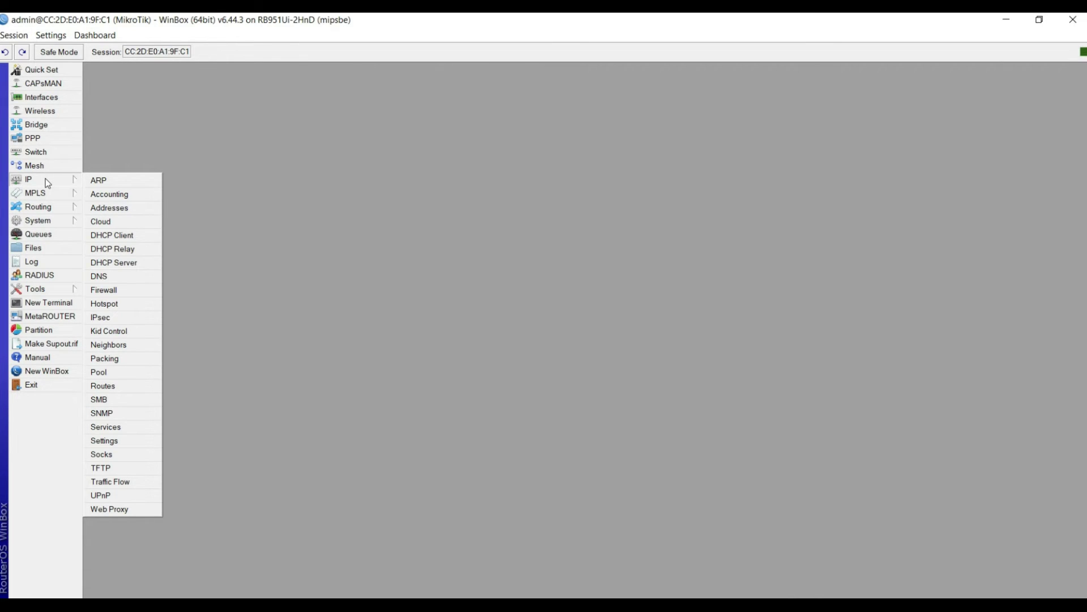
{"action": "left_click", "coordinate": [104, 290]}
{"action": "left_click", "coordinate": [327, 227]}
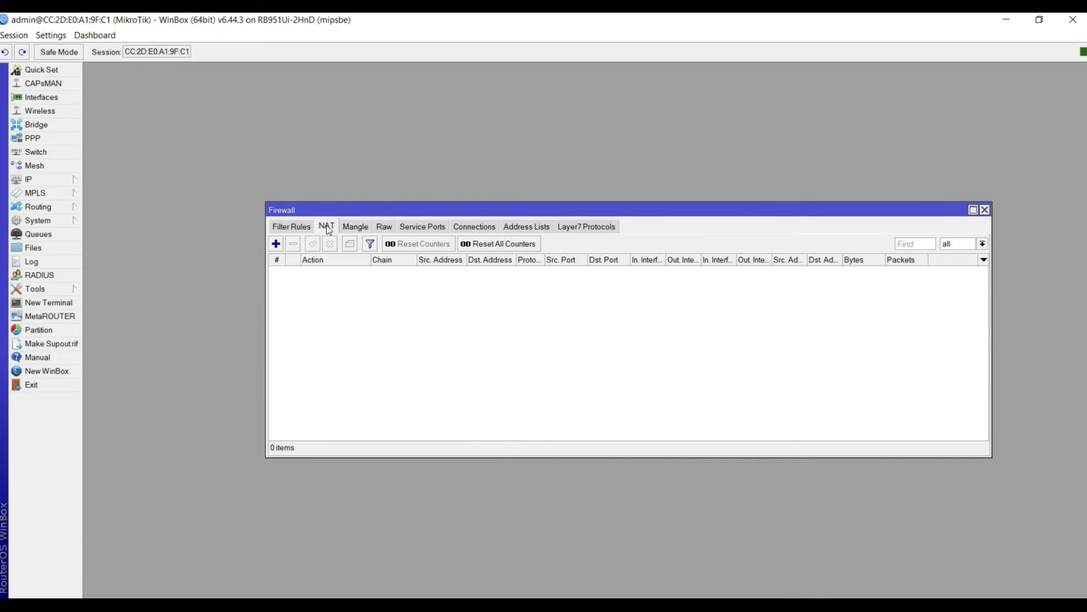
{"action": "left_click", "coordinate": [276, 244]}
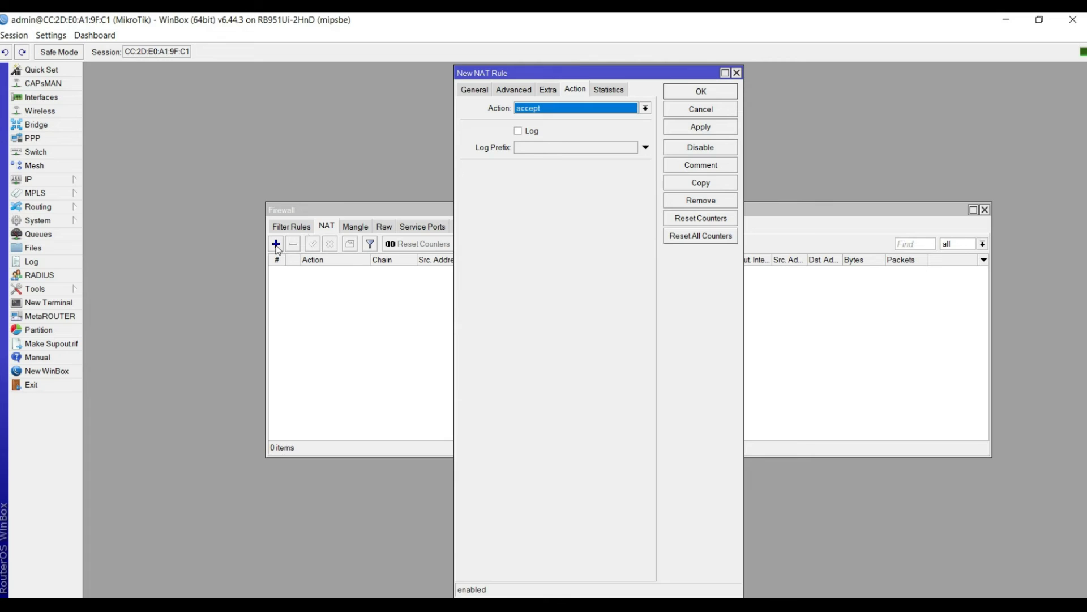
{"action": "left_click", "coordinate": [479, 91]}
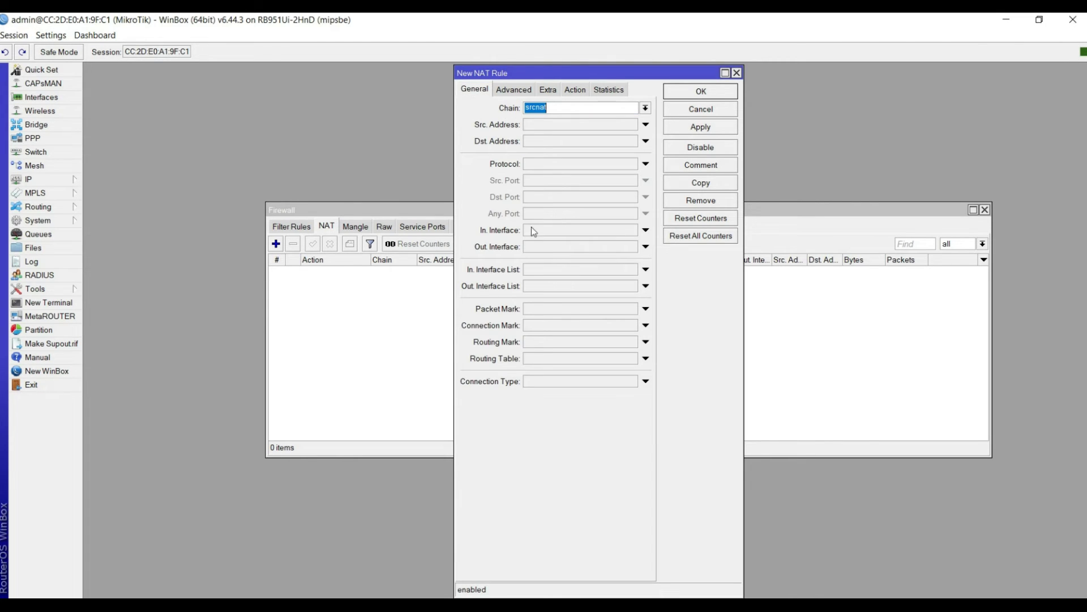
{"action": "left_click", "coordinate": [646, 247]}
{"action": "left_click", "coordinate": [575, 253]}
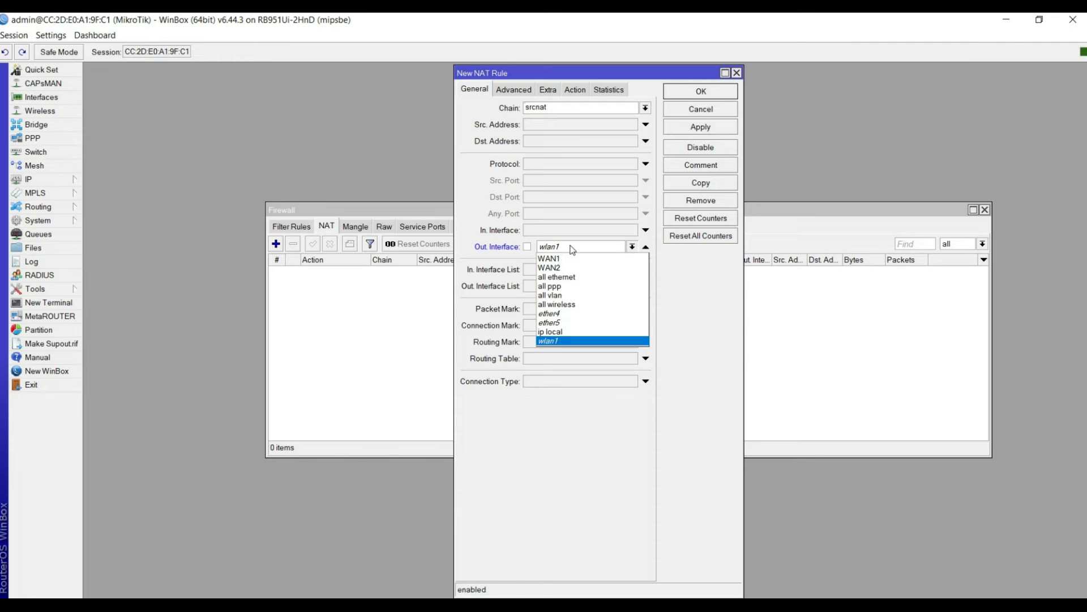
{"action": "left_click", "coordinate": [552, 254]}
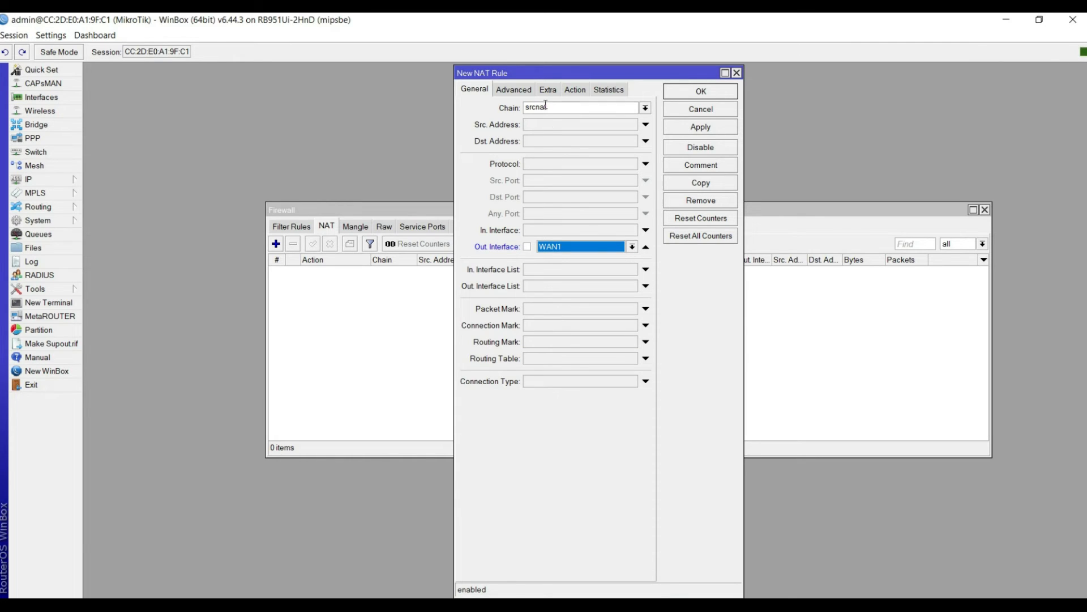
- Set the WAN1 NAT rule's action to masquerade, and save the rule
{"action": "left_click", "coordinate": [574, 91]}
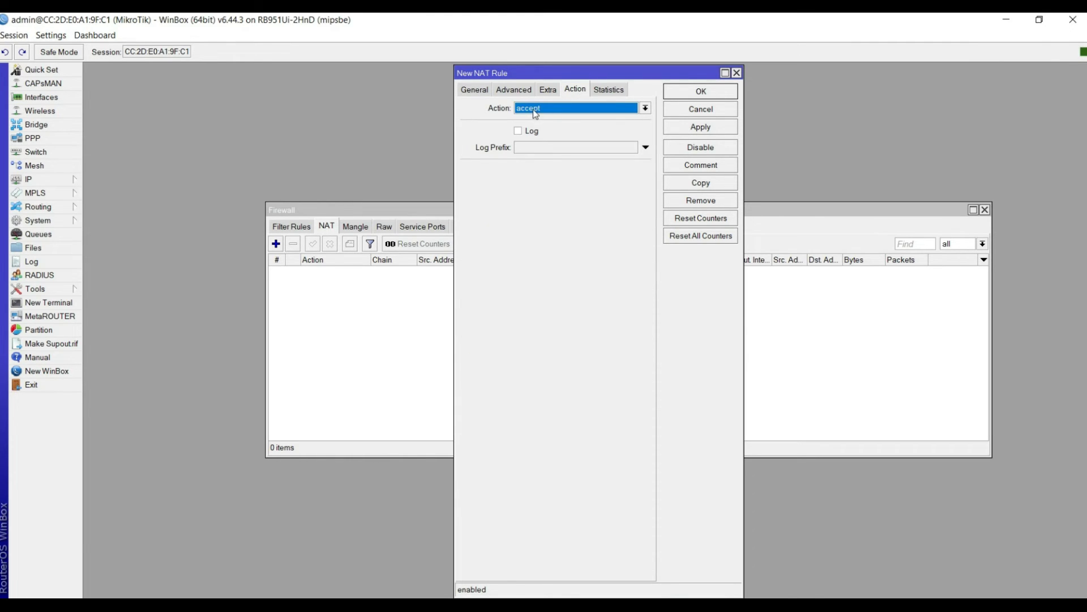
{"action": "left_click", "coordinate": [533, 111]}
{"action": "left_click", "coordinate": [536, 176]}
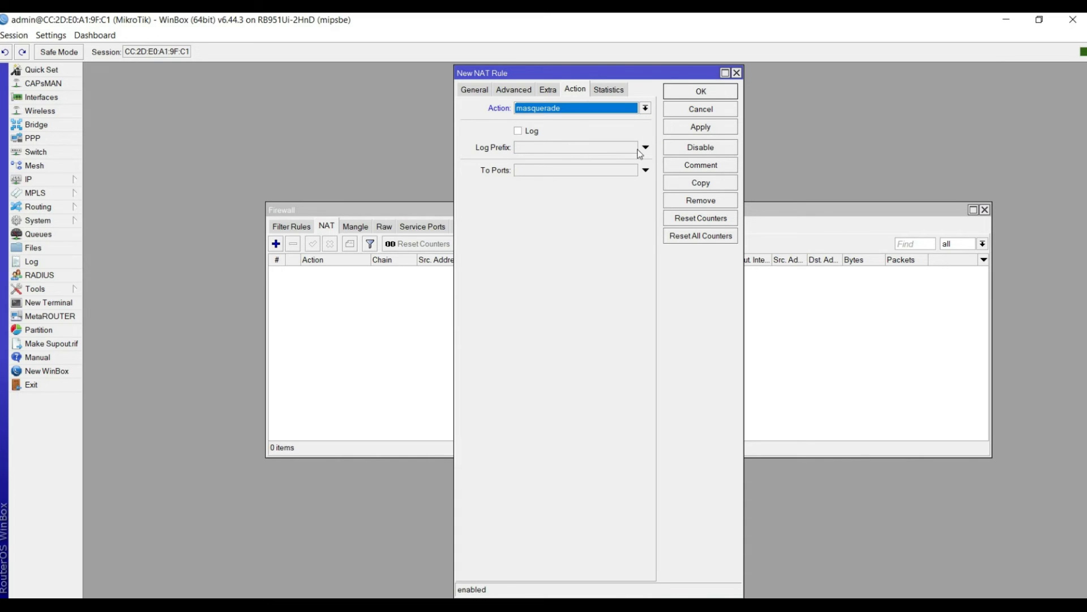
{"action": "left_click", "coordinate": [699, 128]}
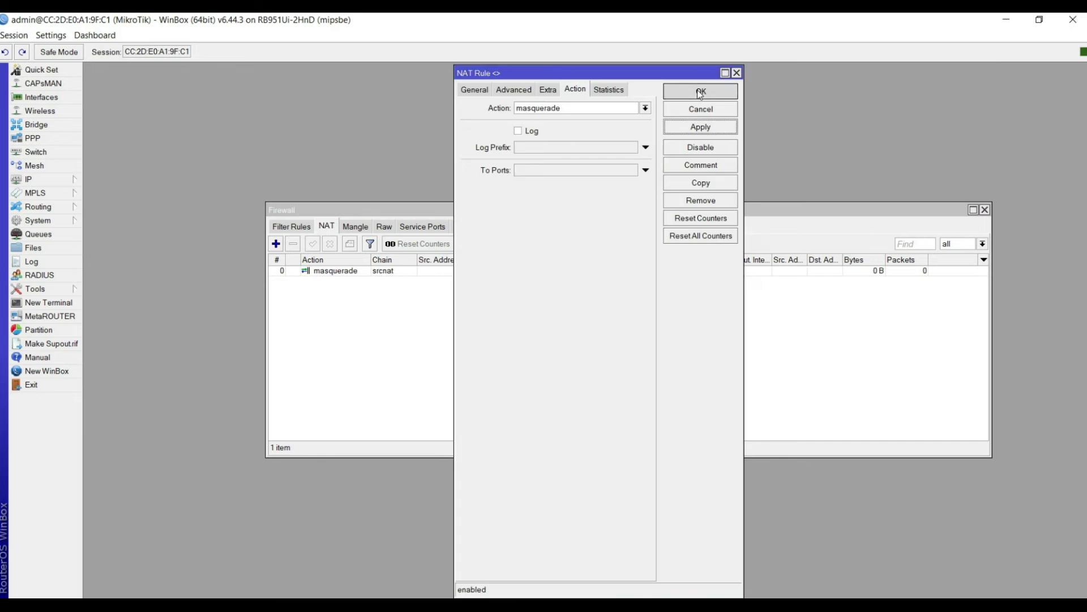
{"action": "left_click", "coordinate": [700, 91]}
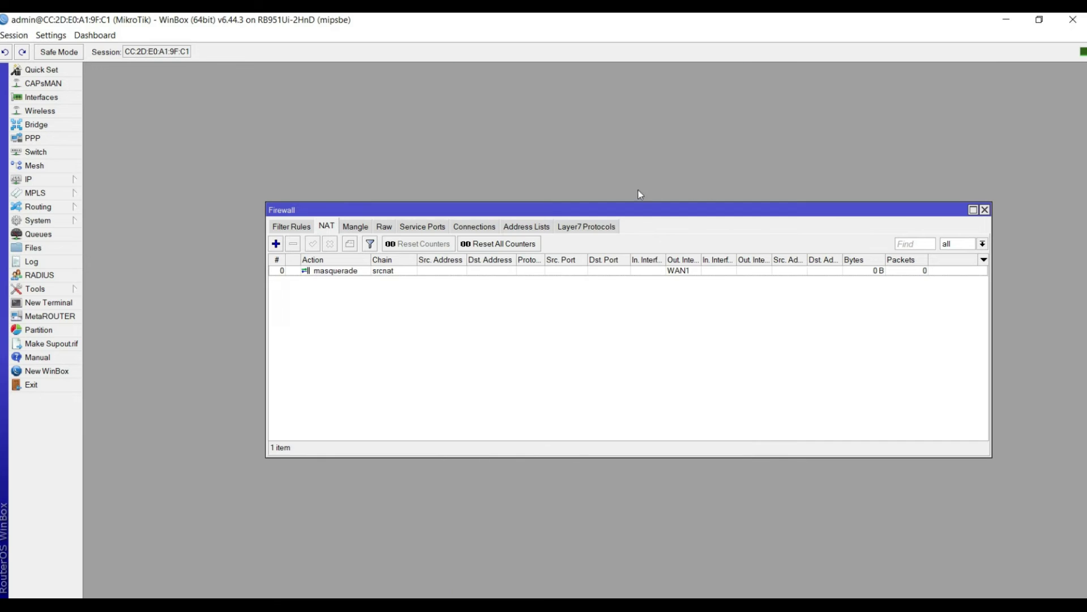
- Start a second NAT rule in the srcnat chain with out interface WAN2
{"action": "left_click", "coordinate": [276, 244]}
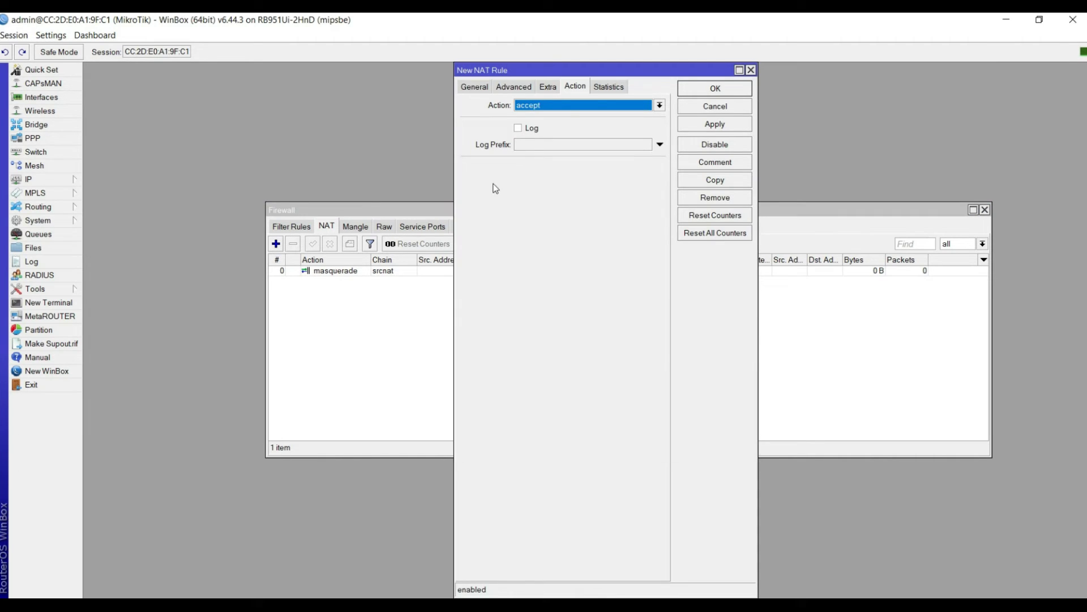
{"action": "left_click", "coordinate": [476, 86]}
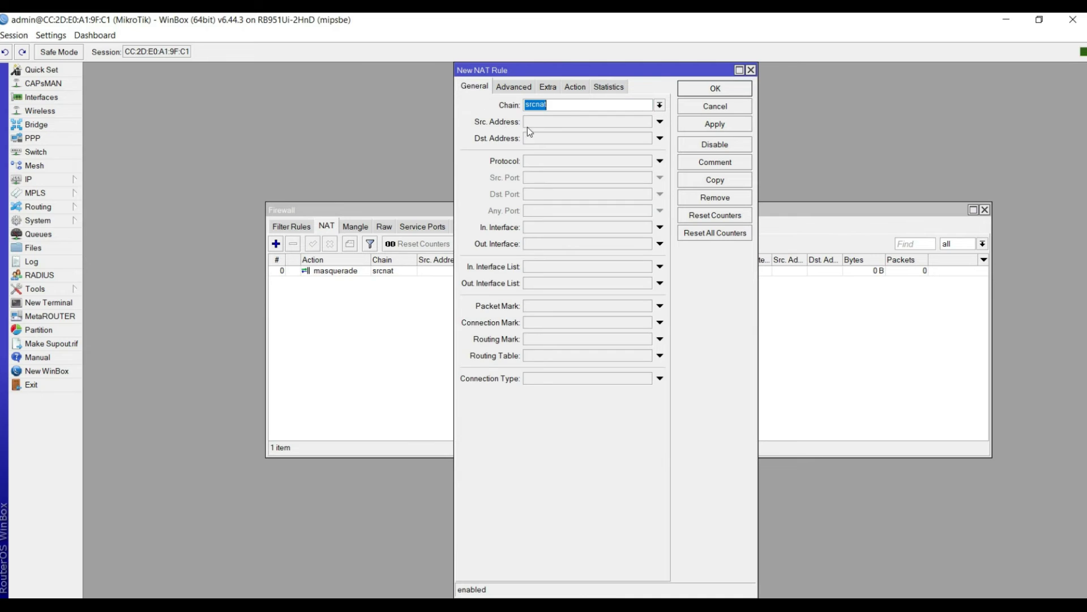
{"action": "left_click", "coordinate": [659, 244]}
{"action": "left_click", "coordinate": [580, 247]}
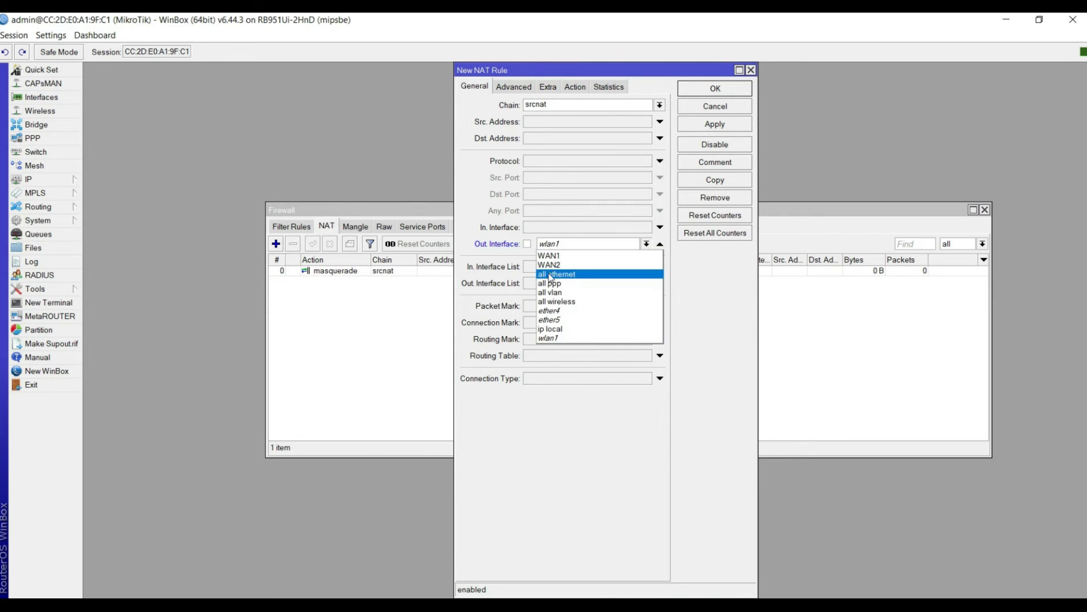
{"action": "left_click", "coordinate": [550, 264]}
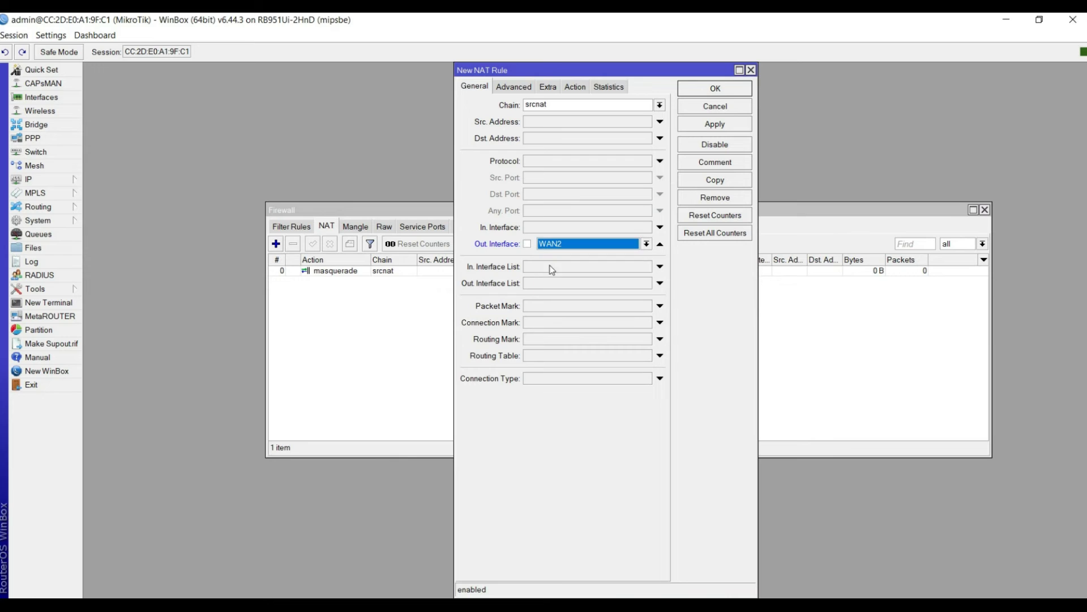
- Set the WAN2 NAT rule's action to masquerade, and save the rule
{"action": "left_click", "coordinate": [576, 88]}
{"action": "left_click", "coordinate": [547, 110]}
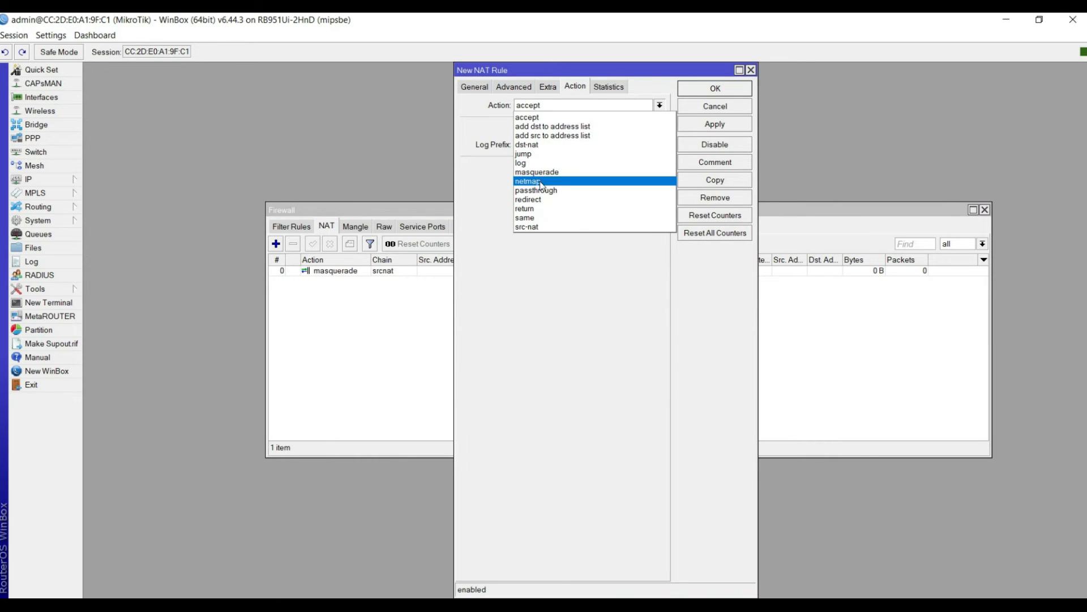
{"action": "left_click", "coordinate": [532, 172]}
{"action": "left_click", "coordinate": [703, 127]}
{"action": "left_click", "coordinate": [711, 90]}
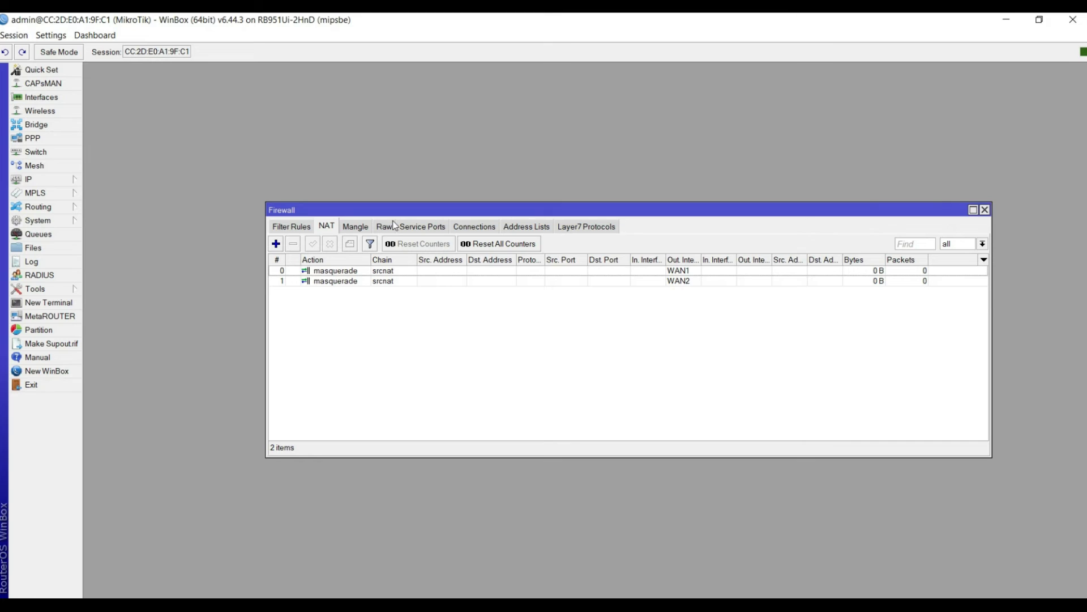
- Open the IP address list, and test the router's internet access by pinging 8.8.8.8 from a new terminal
{"action": "left_click", "coordinate": [27, 180]}
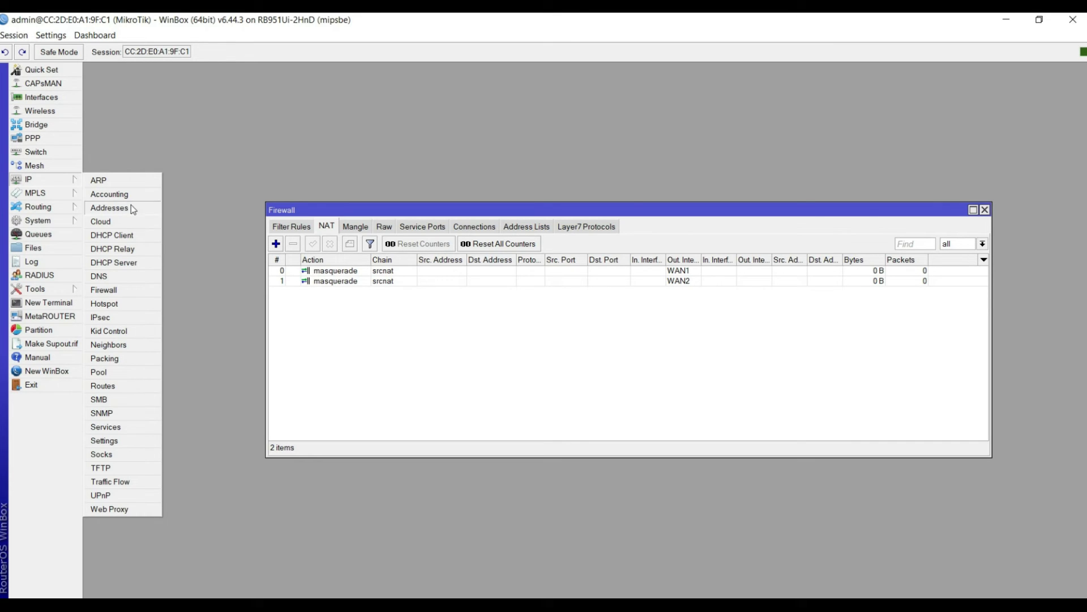
{"action": "left_click", "coordinate": [110, 209]}
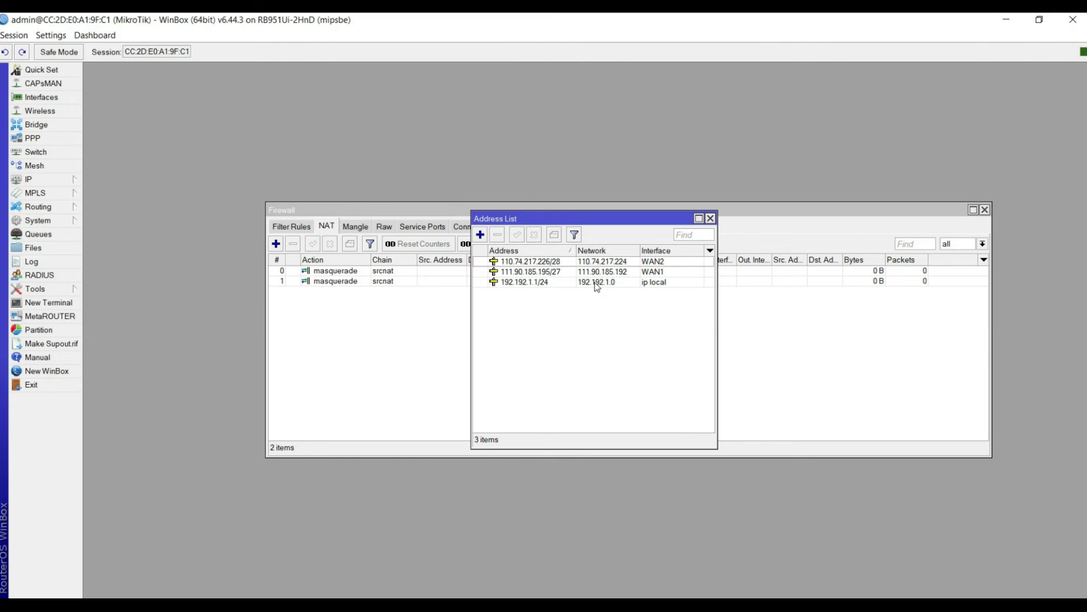
{"action": "left_click", "coordinate": [64, 303]}
{"action": "type", "text": "ping 8.8.8.8"}
{"action": "key", "text": "Return"}
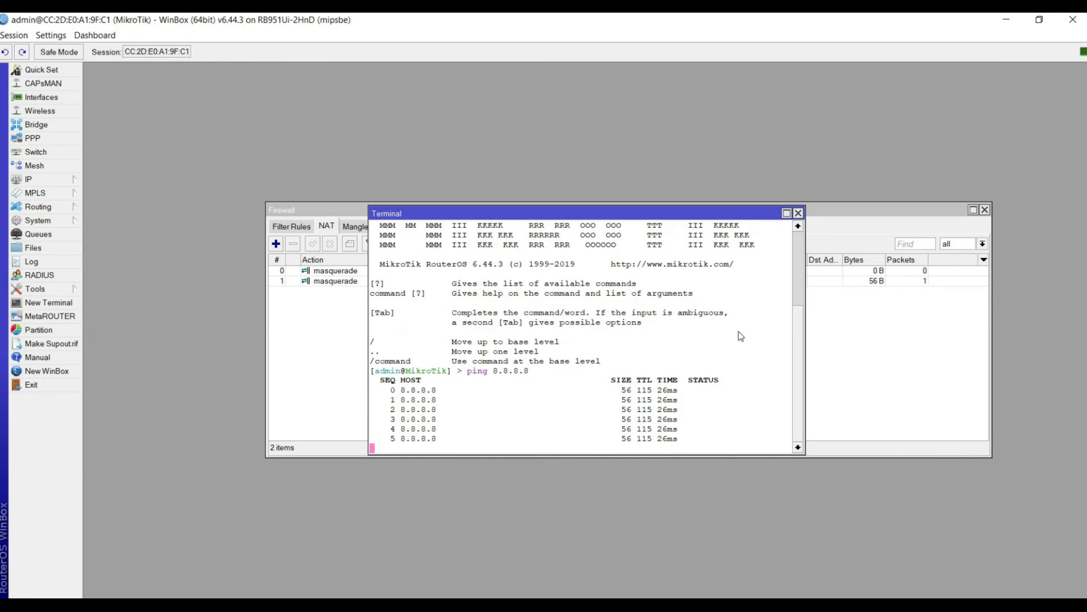
{"action": "left_click", "coordinate": [798, 214]}
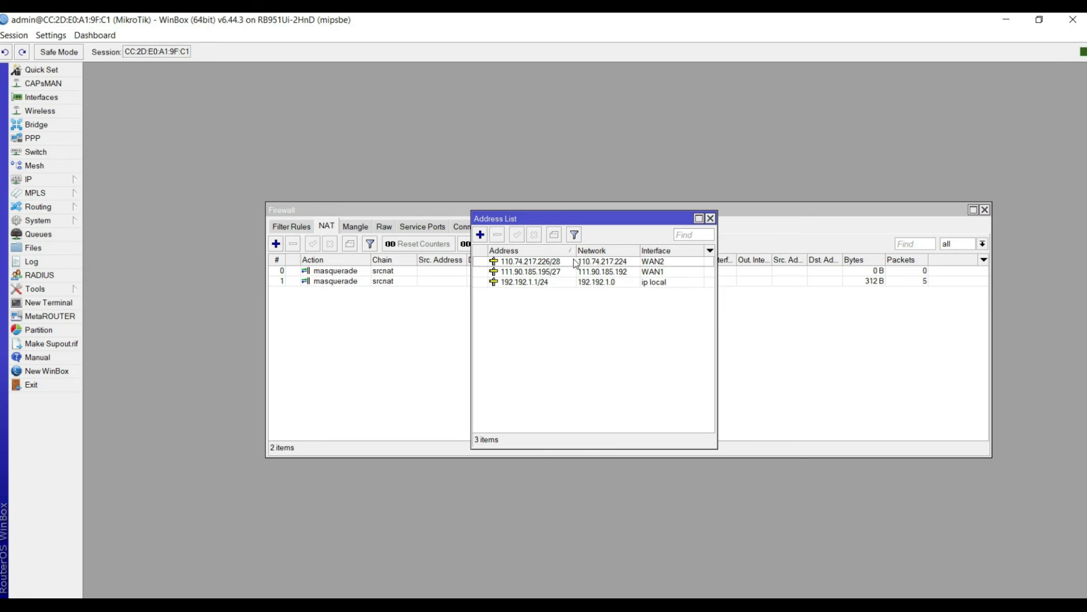
- Check the WAN1, WAN2 and ip local traffic rates in the interface list, and close the list
{"action": "mouse_move", "coordinate": [519, 266]}
{"action": "left_click_drag", "start_coordinate": [560, 211], "coordinate": [561, 181]}
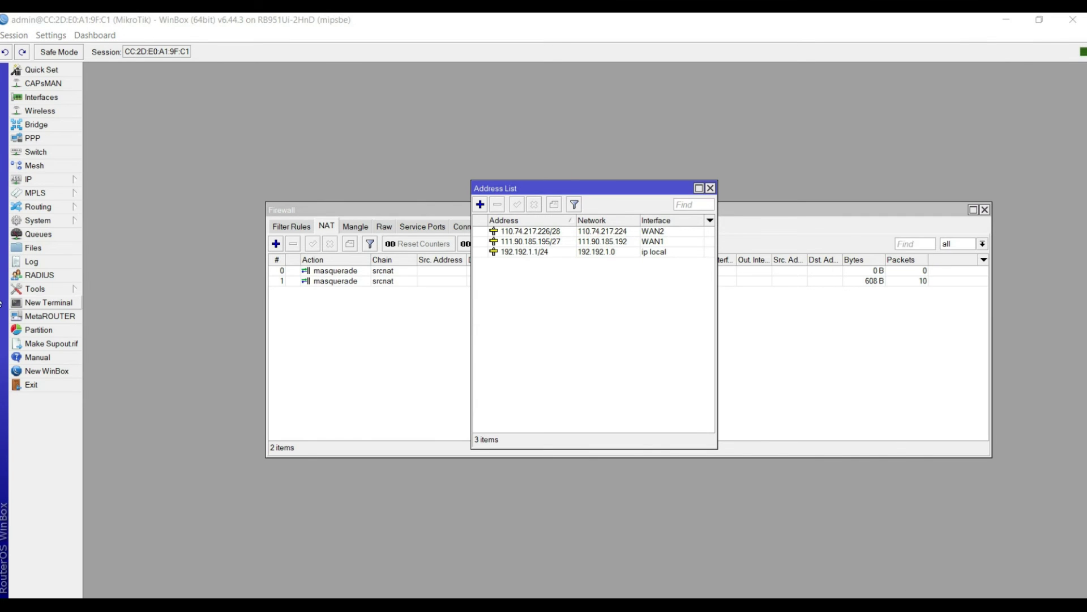
{"action": "left_click", "coordinate": [36, 180]}
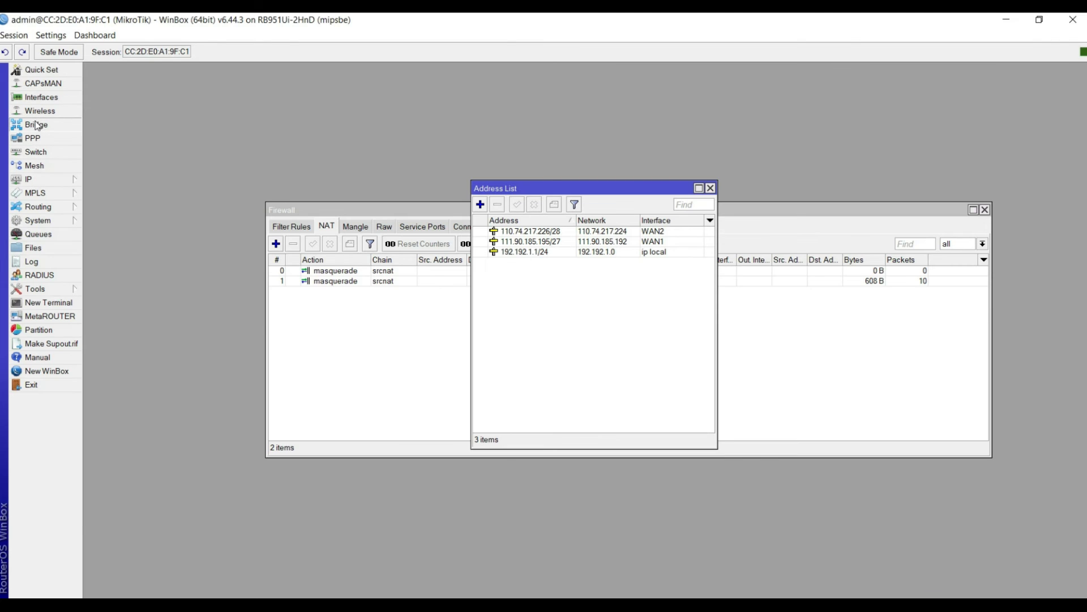
{"action": "left_click", "coordinate": [37, 97]}
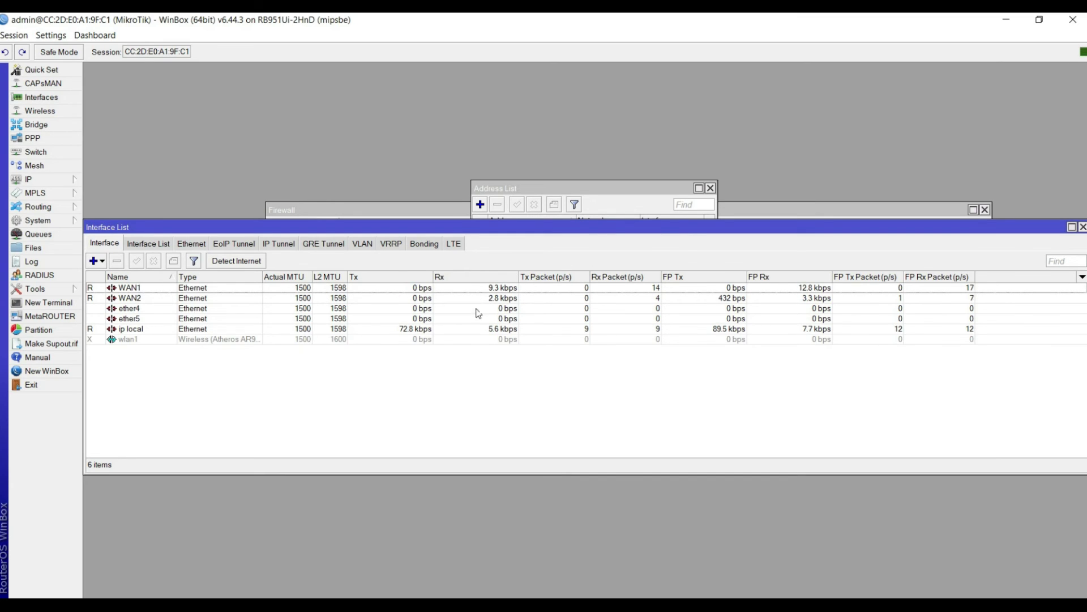
{"action": "left_click", "coordinate": [28, 179]}
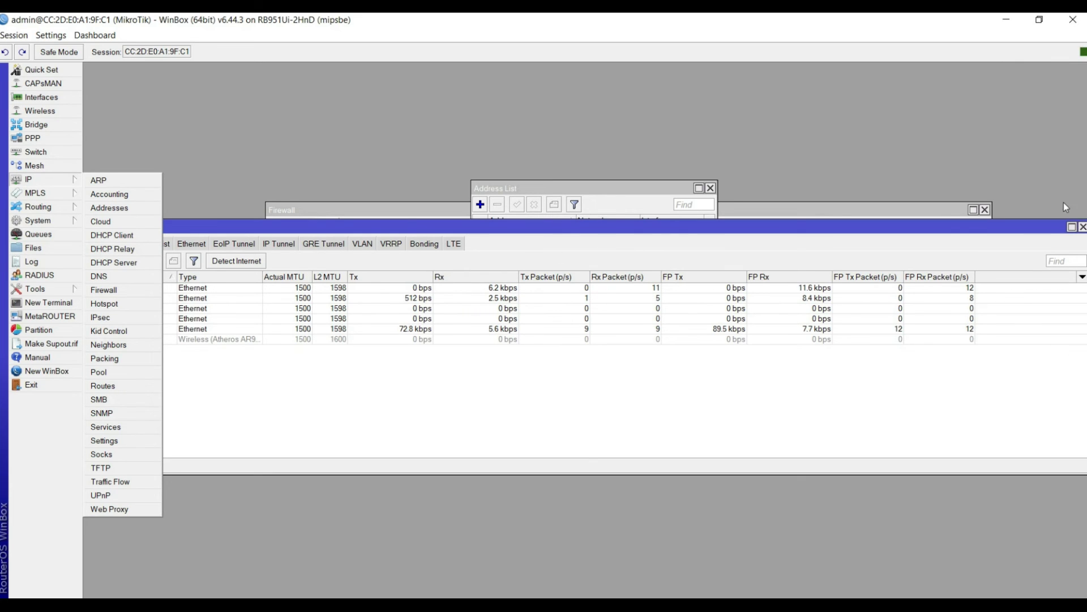
{"action": "left_click", "coordinate": [1083, 227]}
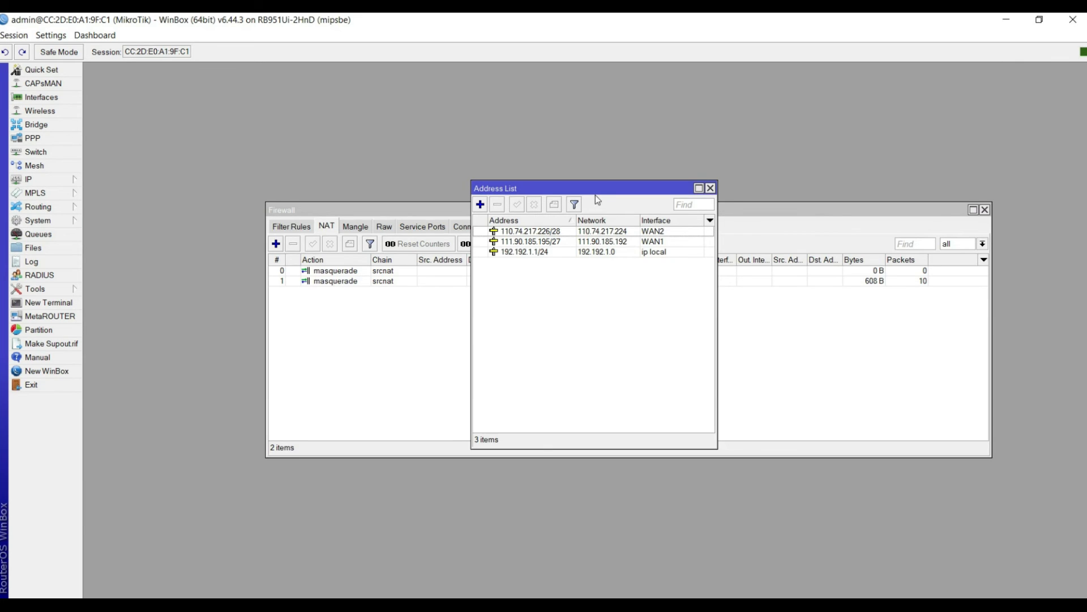
- Close the firewall window, open the IP route list, and arrange it narrowed beside the address list
{"action": "left_click_drag", "start_coordinate": [593, 188], "coordinate": [691, 292]}
{"action": "left_click", "coordinate": [985, 210]}
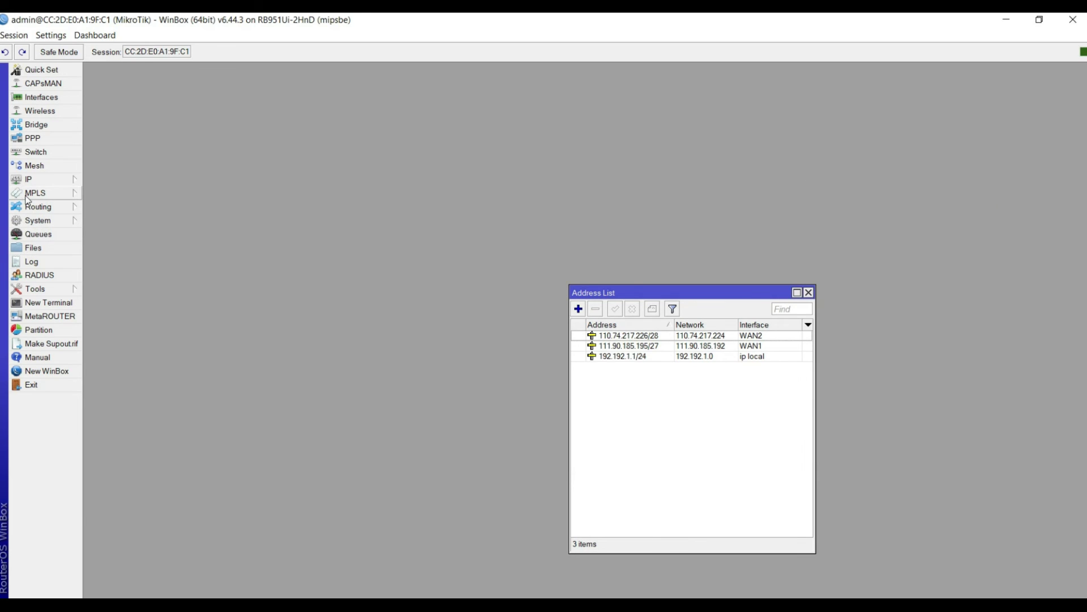
{"action": "left_click", "coordinate": [28, 181]}
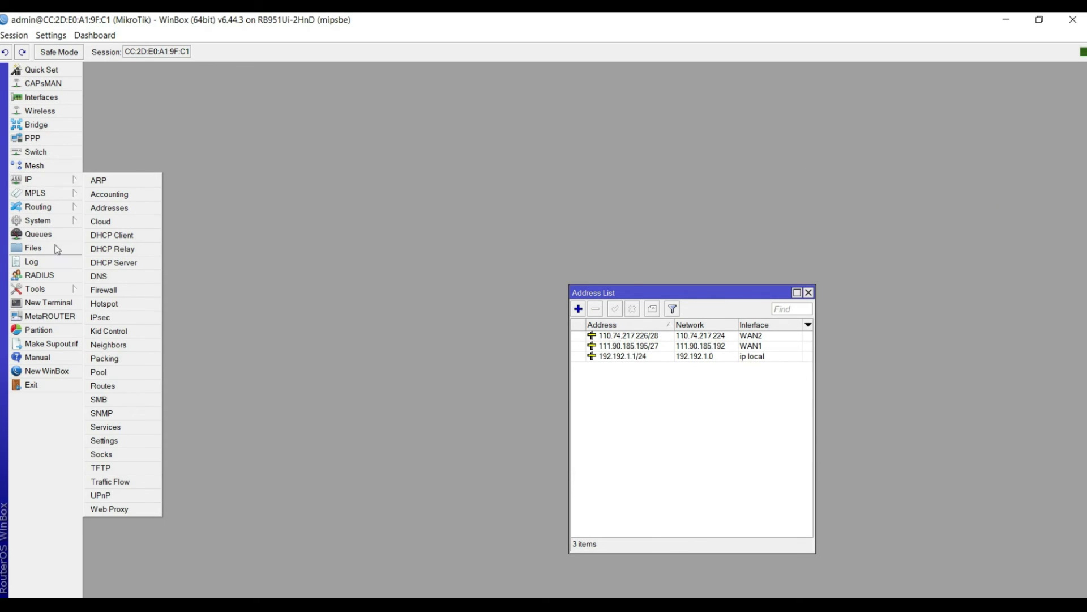
{"action": "left_click", "coordinate": [102, 386]}
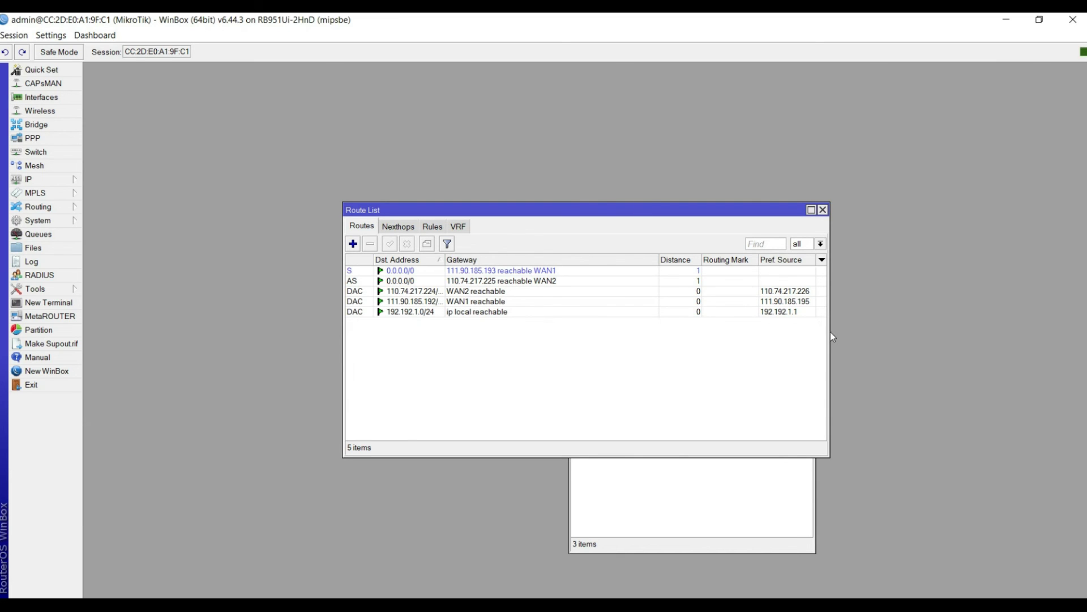
{"action": "left_click_drag", "start_coordinate": [830, 333], "coordinate": [563, 334]}
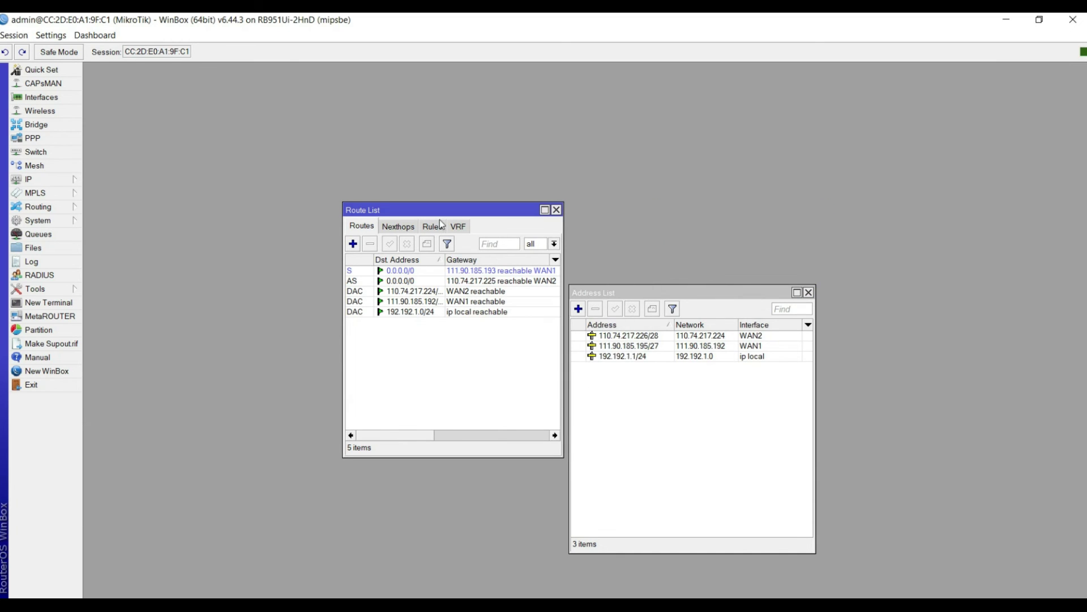
{"action": "left_click_drag", "start_coordinate": [441, 211], "coordinate": [431, 286]}
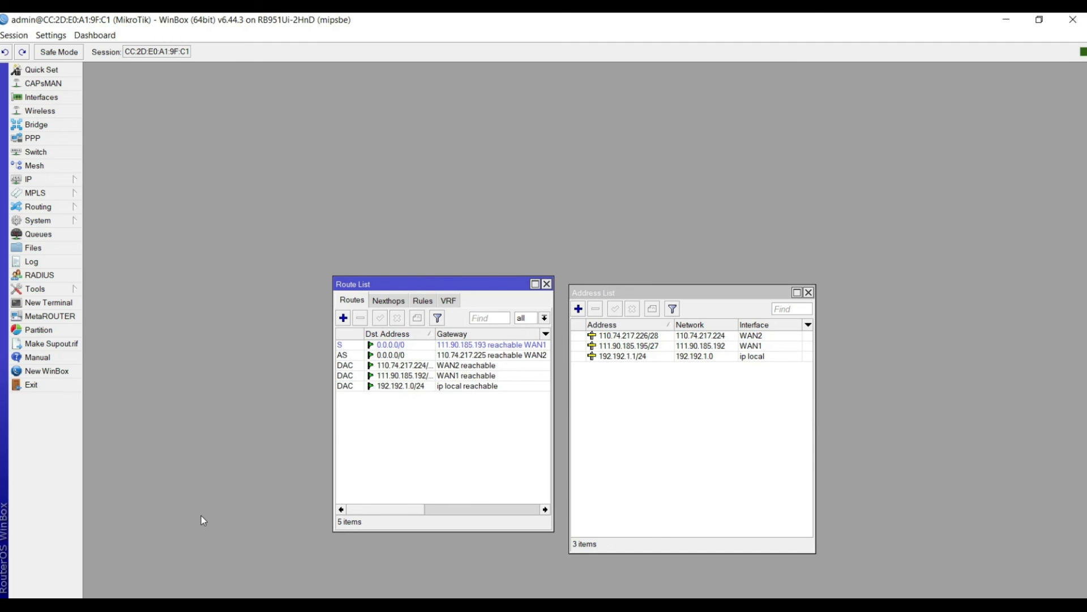
- Switch to a Windows Command Prompt, start a continuous ping with "ping 8.8.8.8 -t", and minimize the window
{"action": "key", "text": "super+r"}
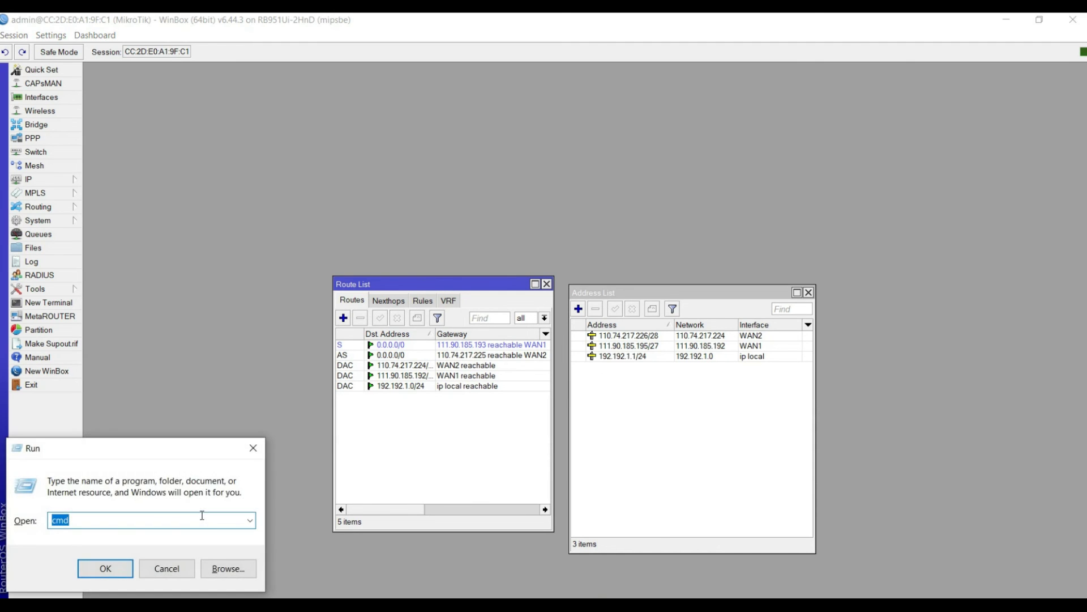
{"action": "type", "text": "cmd"}
{"action": "key", "text": "Return"}
{"action": "type", "text": "ping "}
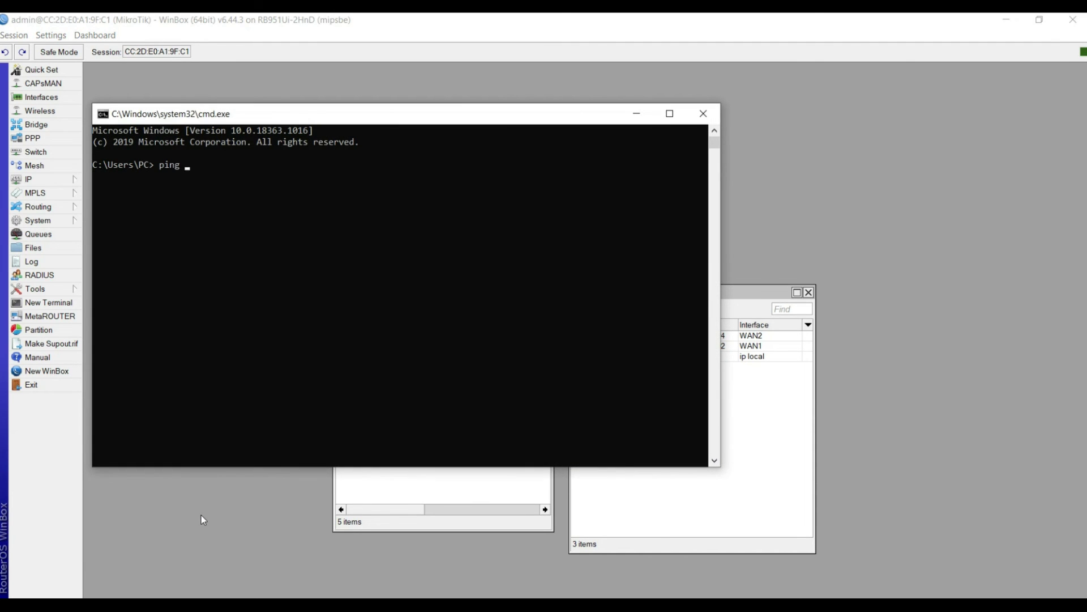
{"action": "type", "text": "8.8.8.8 -t"}
{"action": "key", "text": "Return"}
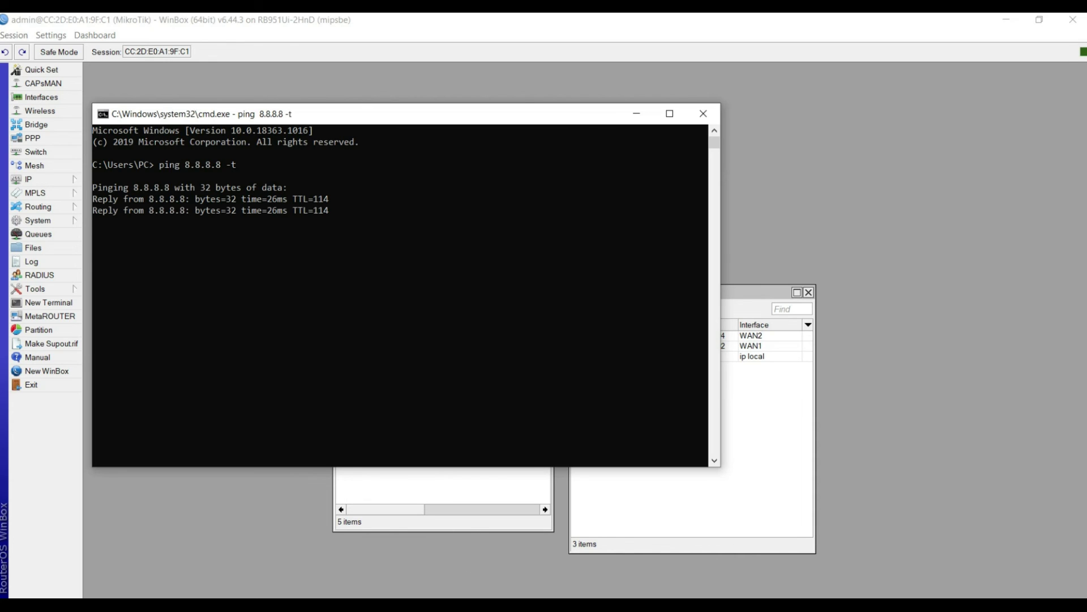
{"action": "left_click", "coordinate": [637, 113]}
- Disable the WAN1 address in the address list, then check the continuous ping in the Command Prompt and minimize that window
{"action": "left_click", "coordinate": [458, 355]}
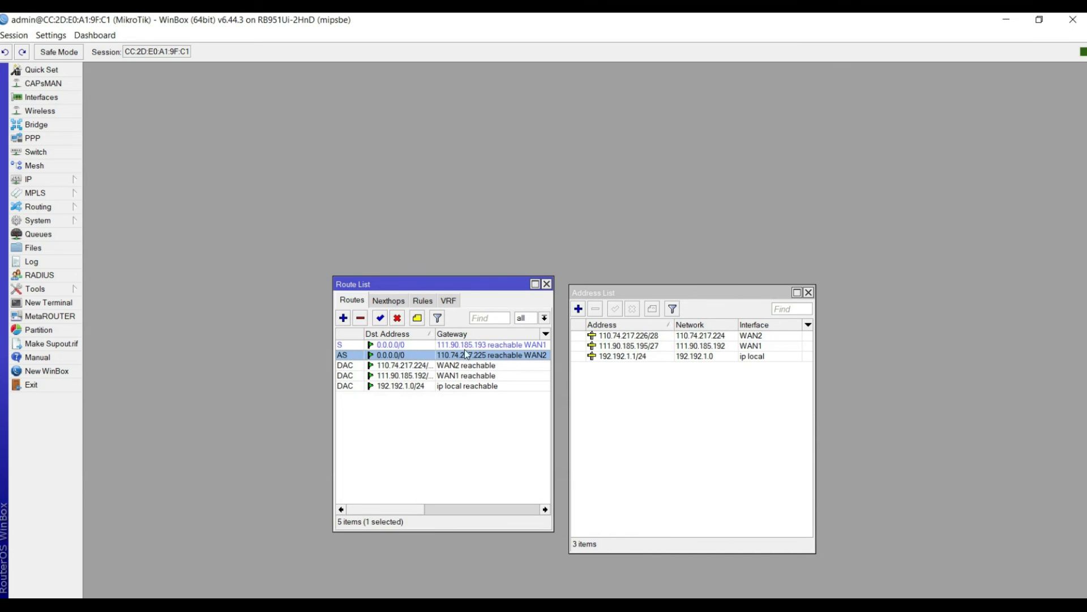
{"action": "left_click", "coordinate": [626, 346]}
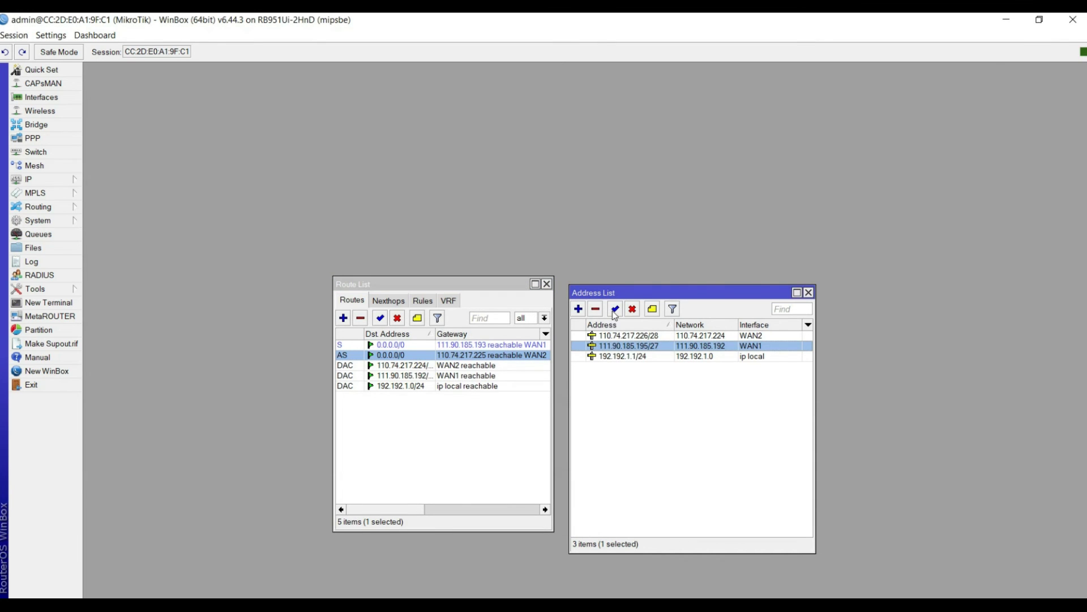
{"action": "left_click", "coordinate": [632, 308]}
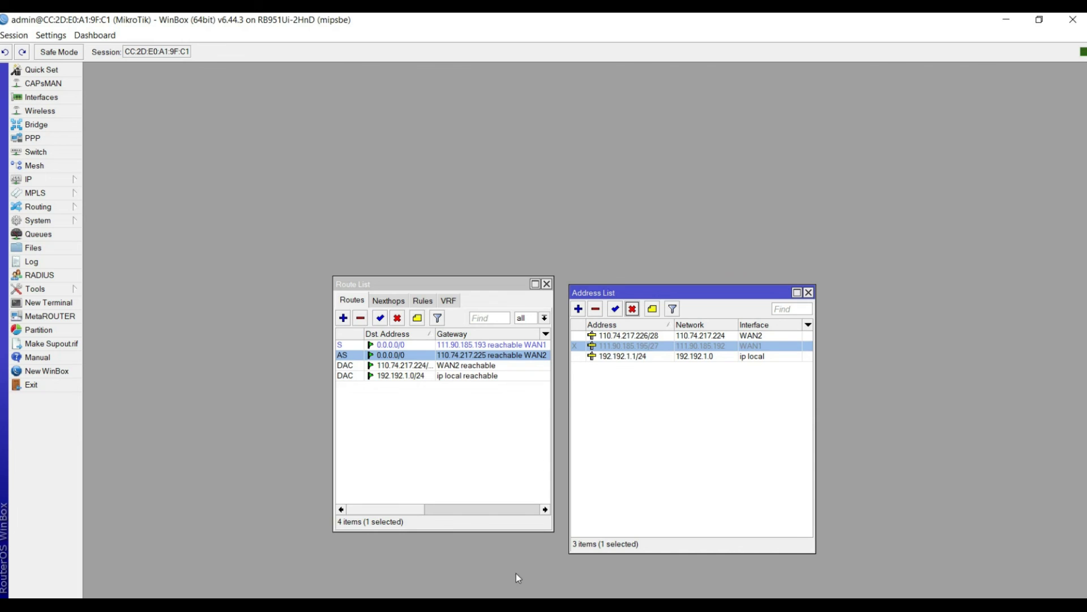
{"action": "key", "text": "alt+Tab"}
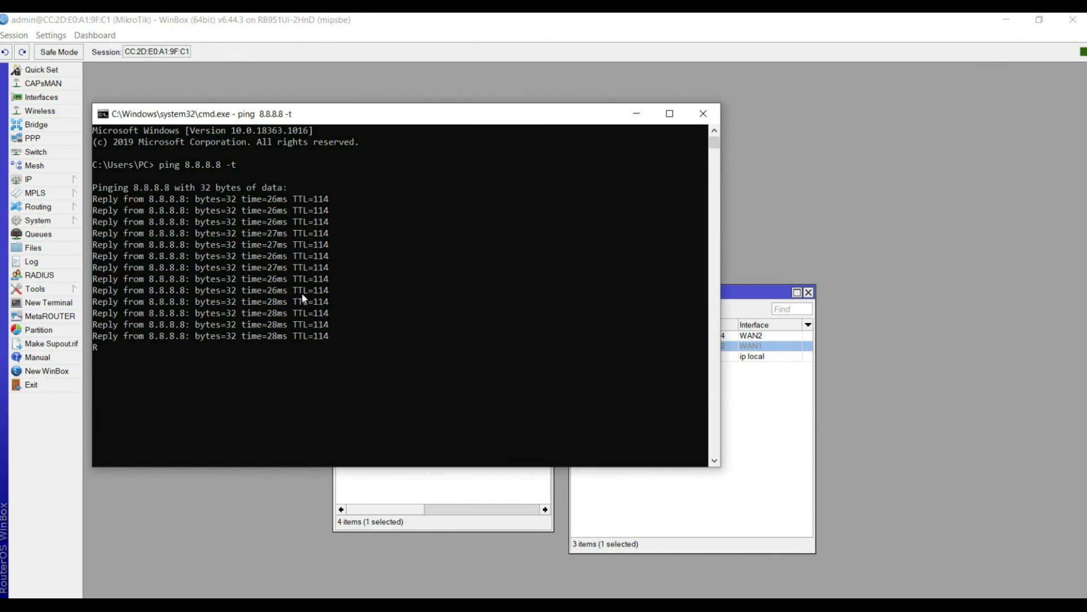
{"action": "left_click", "coordinate": [633, 113]}
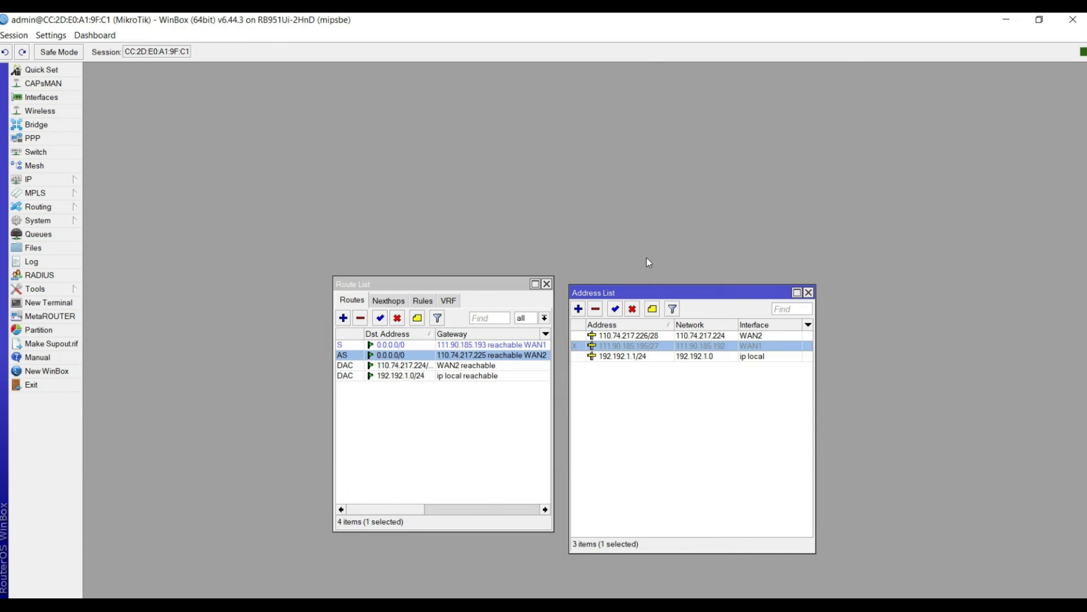
- Re-enable the WAN1 address and disable the WAN2 address in the address list
{"action": "left_click", "coordinate": [616, 311]}
{"action": "left_click", "coordinate": [615, 337]}
{"action": "left_click", "coordinate": [632, 310]}
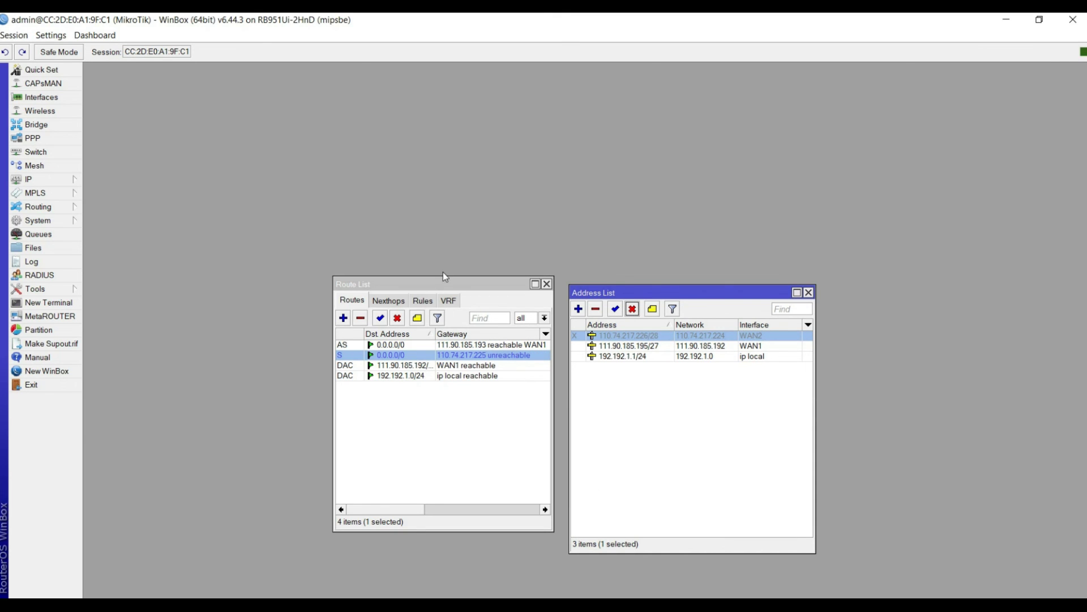
- Move and widen the route list, then check the continuous ping in the Command Prompt and minimize that window
{"action": "left_click_drag", "start_coordinate": [447, 286], "coordinate": [374, 273]}
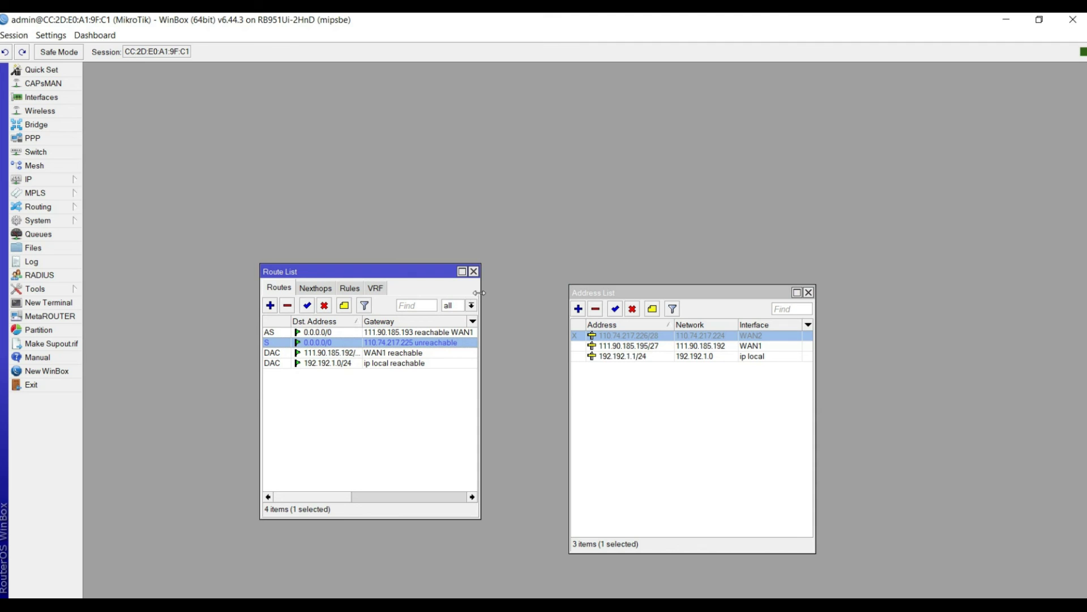
{"action": "left_click_drag", "start_coordinate": [479, 295], "coordinate": [552, 296]}
{"action": "key", "text": "alt+Tab"}
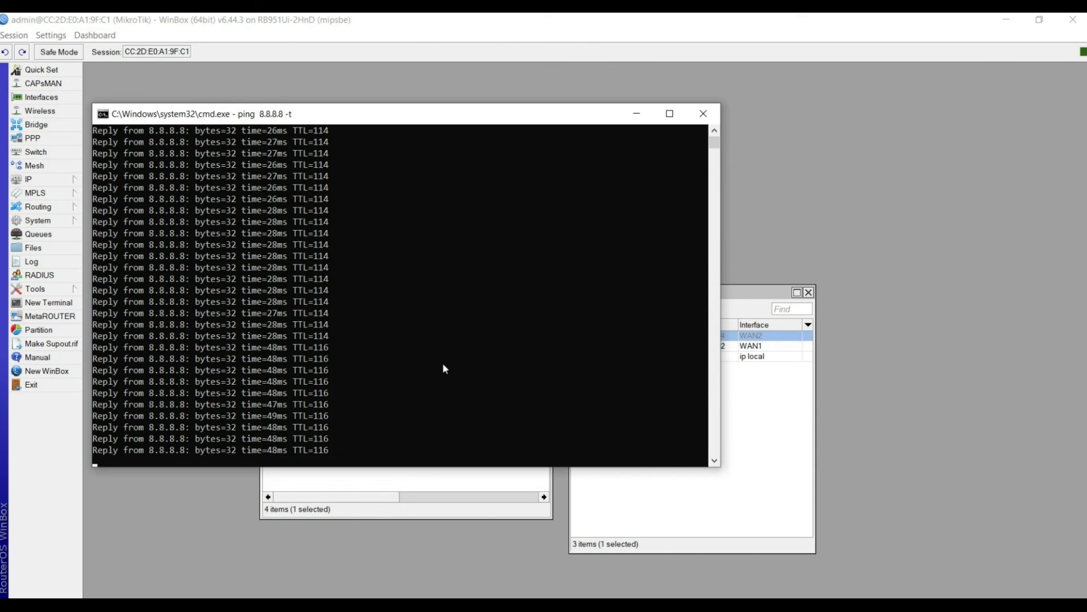
{"action": "left_click", "coordinate": [637, 113]}
- Move the address list away from the route list and widen the route list to show its Distance column
{"action": "left_click_drag", "start_coordinate": [664, 296], "coordinate": [802, 196]}
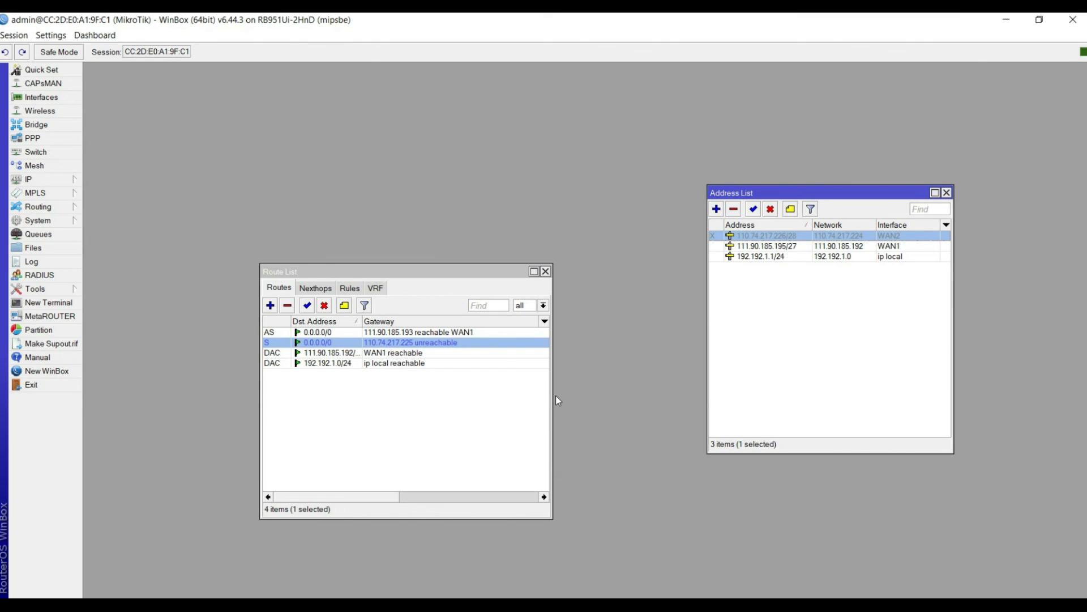
{"action": "left_click_drag", "start_coordinate": [552, 399], "coordinate": [665, 404]}
{"action": "left_click_drag", "start_coordinate": [346, 275], "coordinate": [248, 216]}
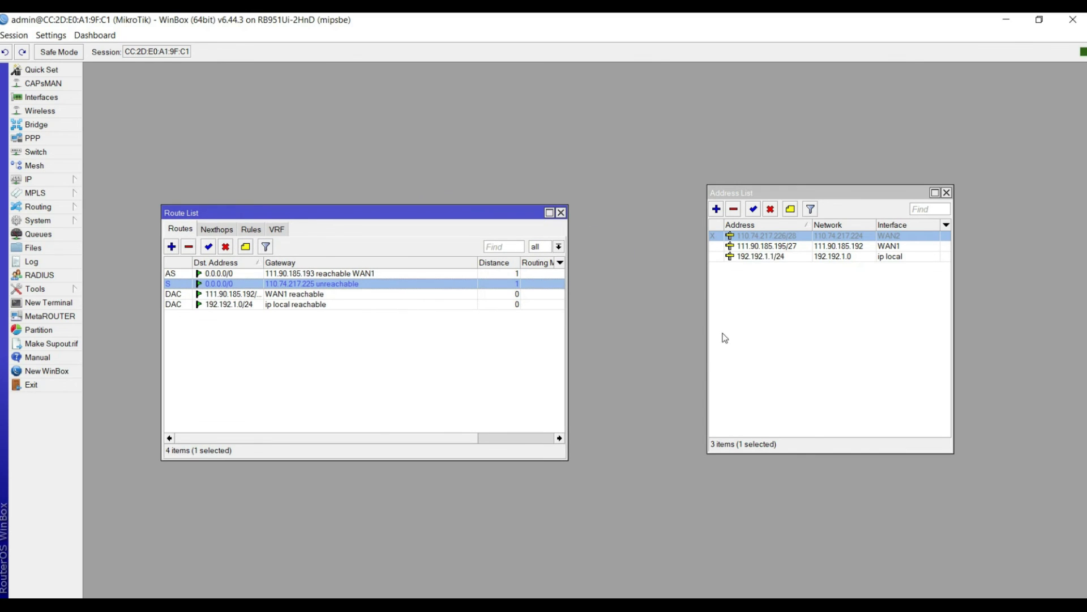
- Re-enable the WAN2 address and disable the WAN1 address, then check the continuous ping in the Command Prompt and close it
{"action": "left_click", "coordinate": [754, 210]}
{"action": "left_click", "coordinate": [749, 249]}
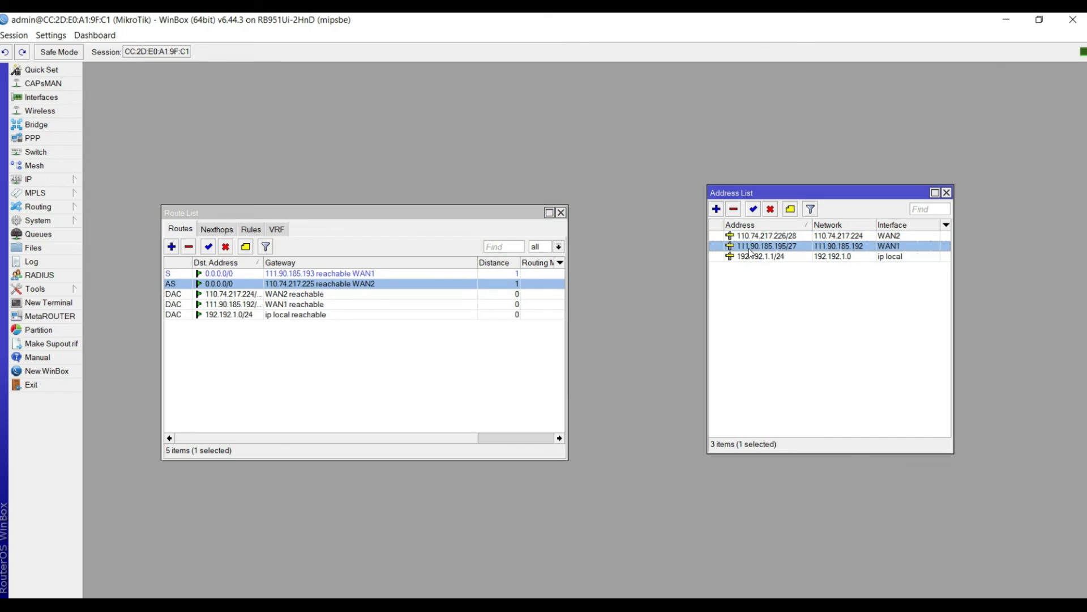
{"action": "left_click", "coordinate": [771, 209]}
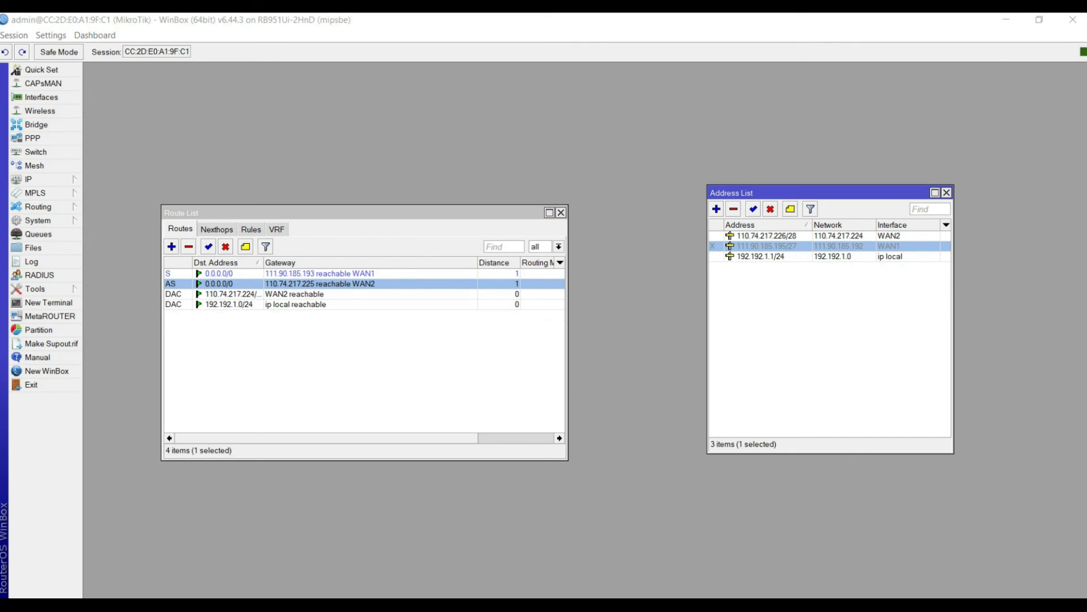
{"action": "key", "text": "alt+Tab"}
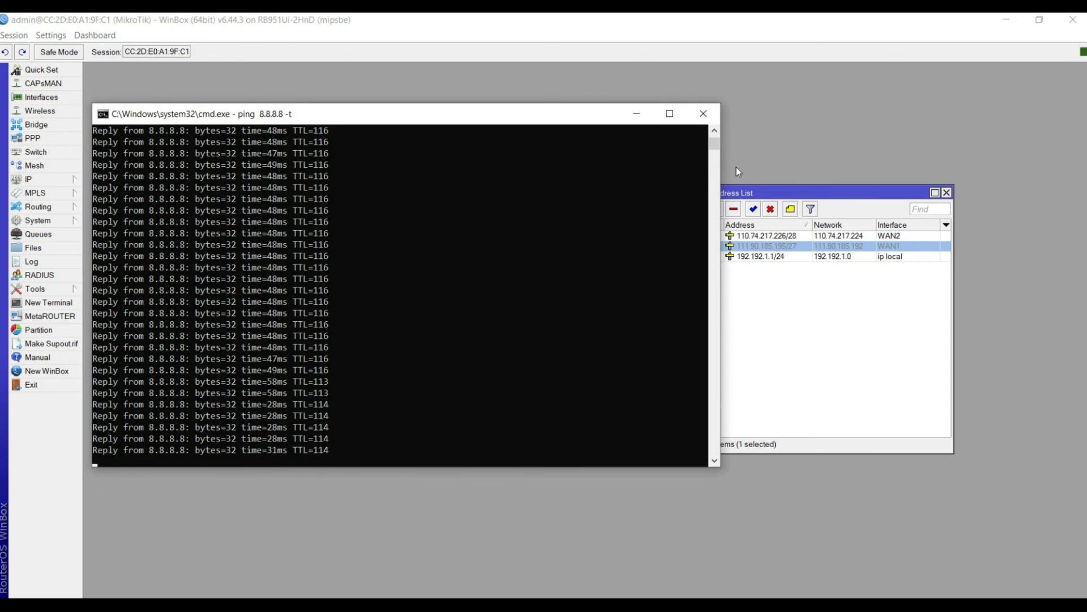
{"action": "left_click", "coordinate": [703, 109]}
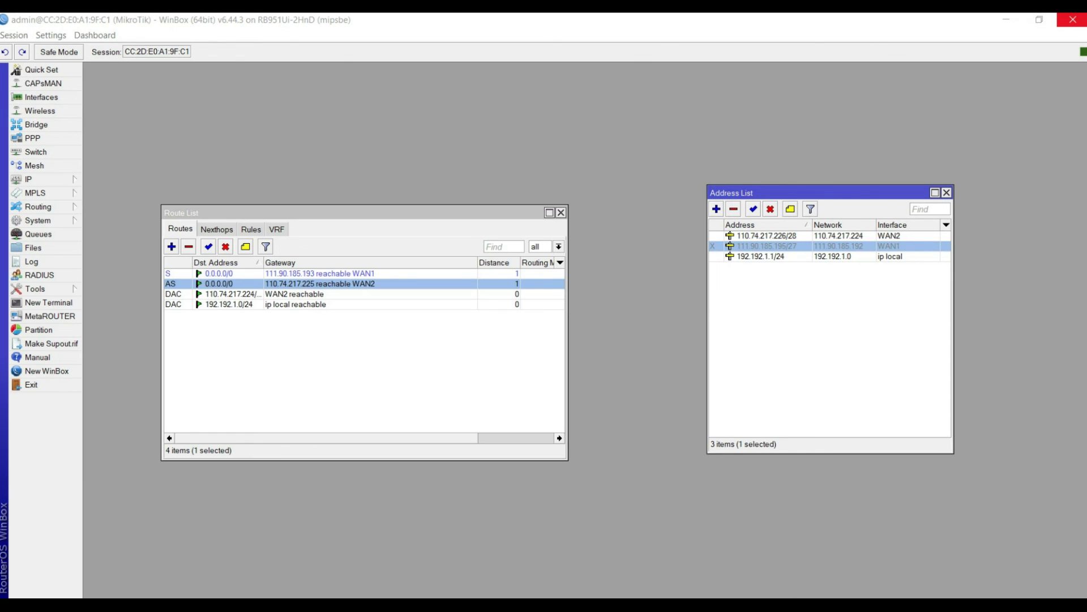